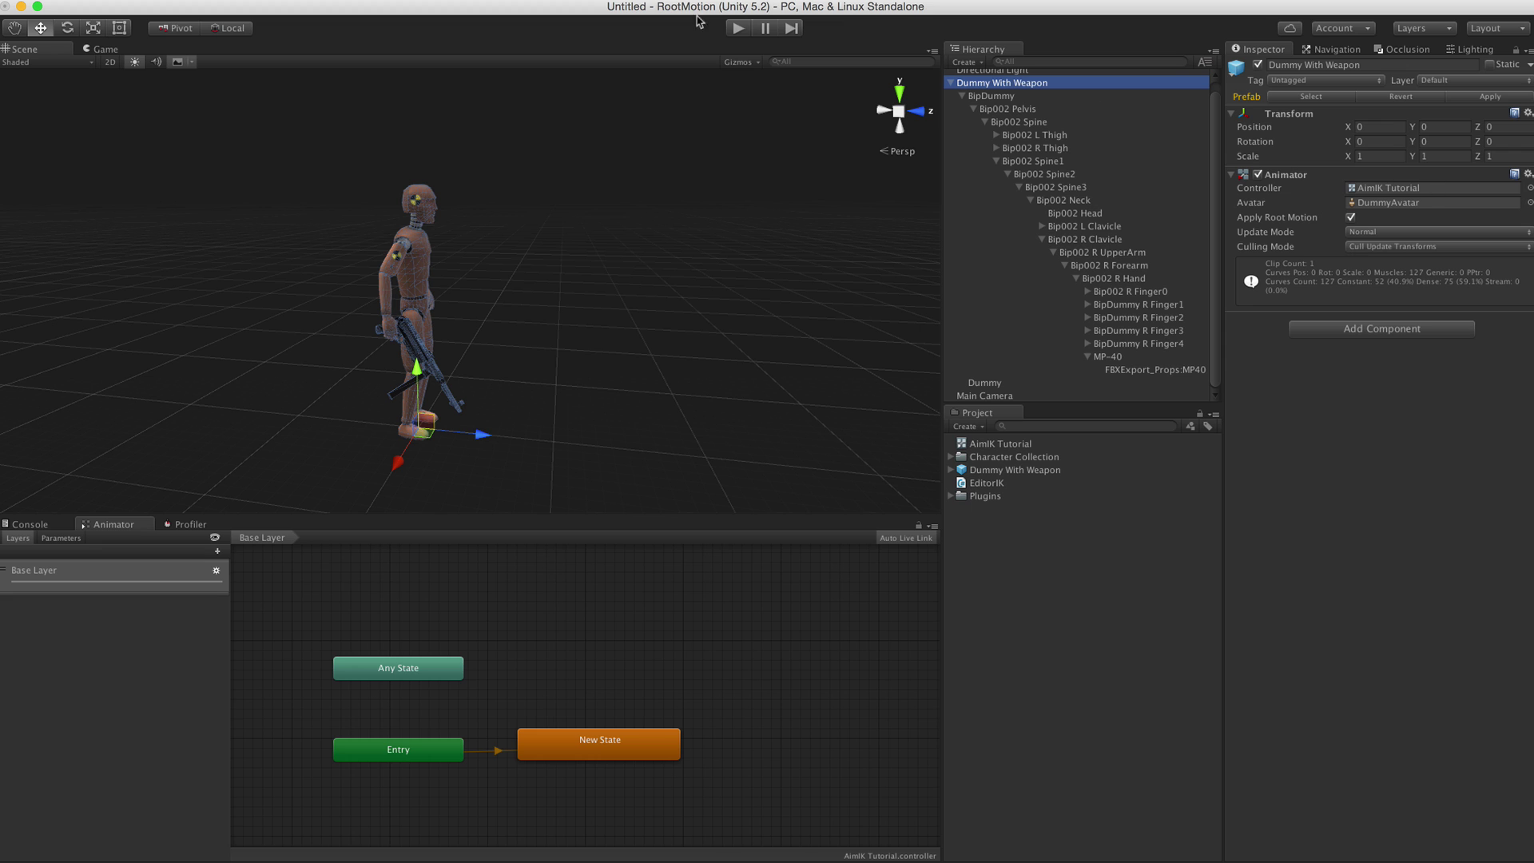
Step: Play-test the character's animation, stop it, and add an Aim IK component to Dummy With Weapon
left_click(737, 28)
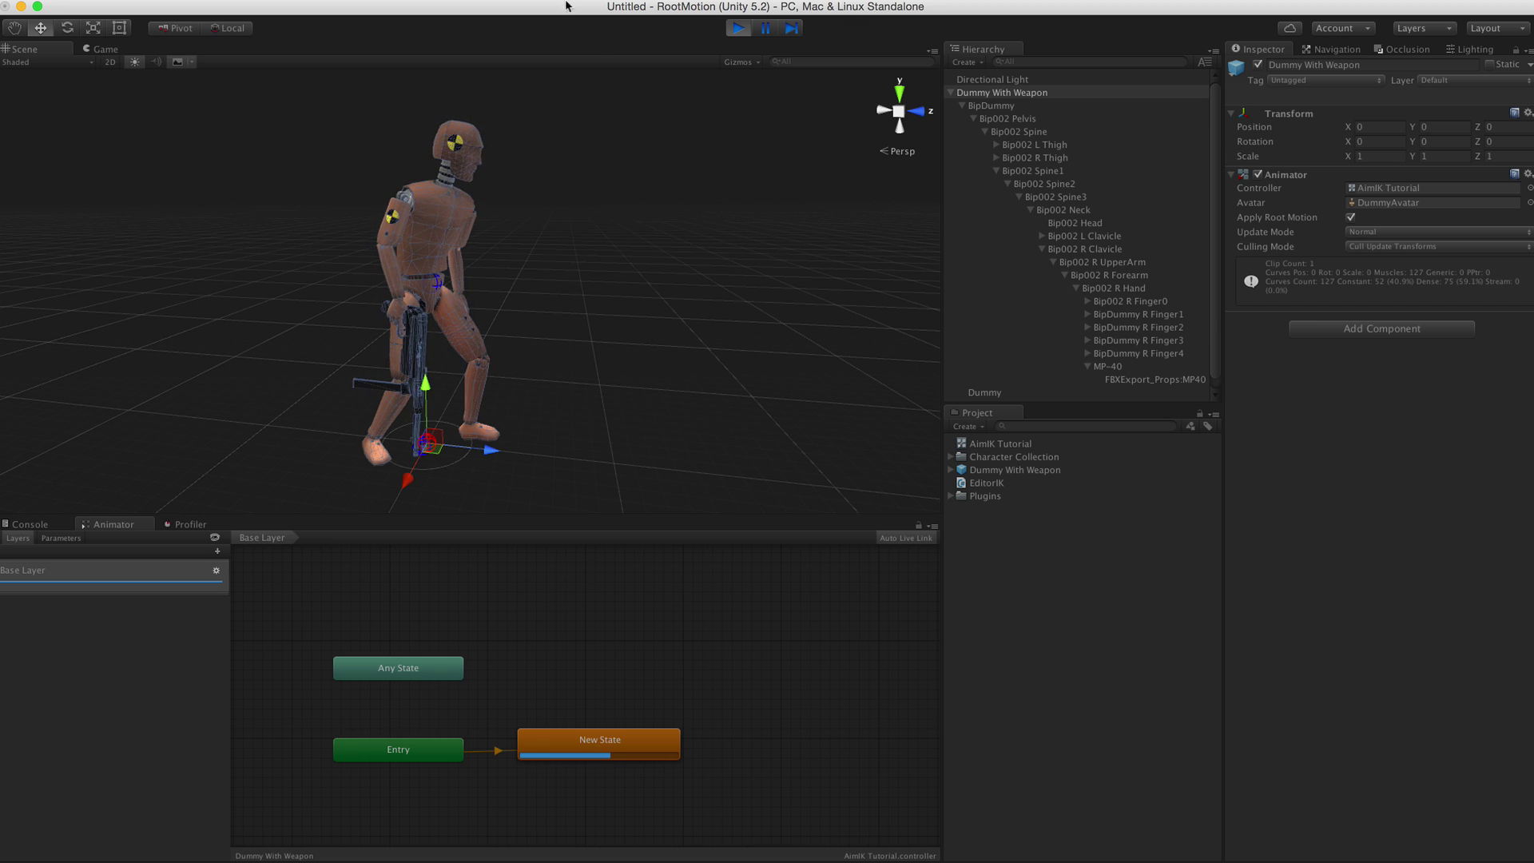
key("super+p")
left_click(1362, 328)
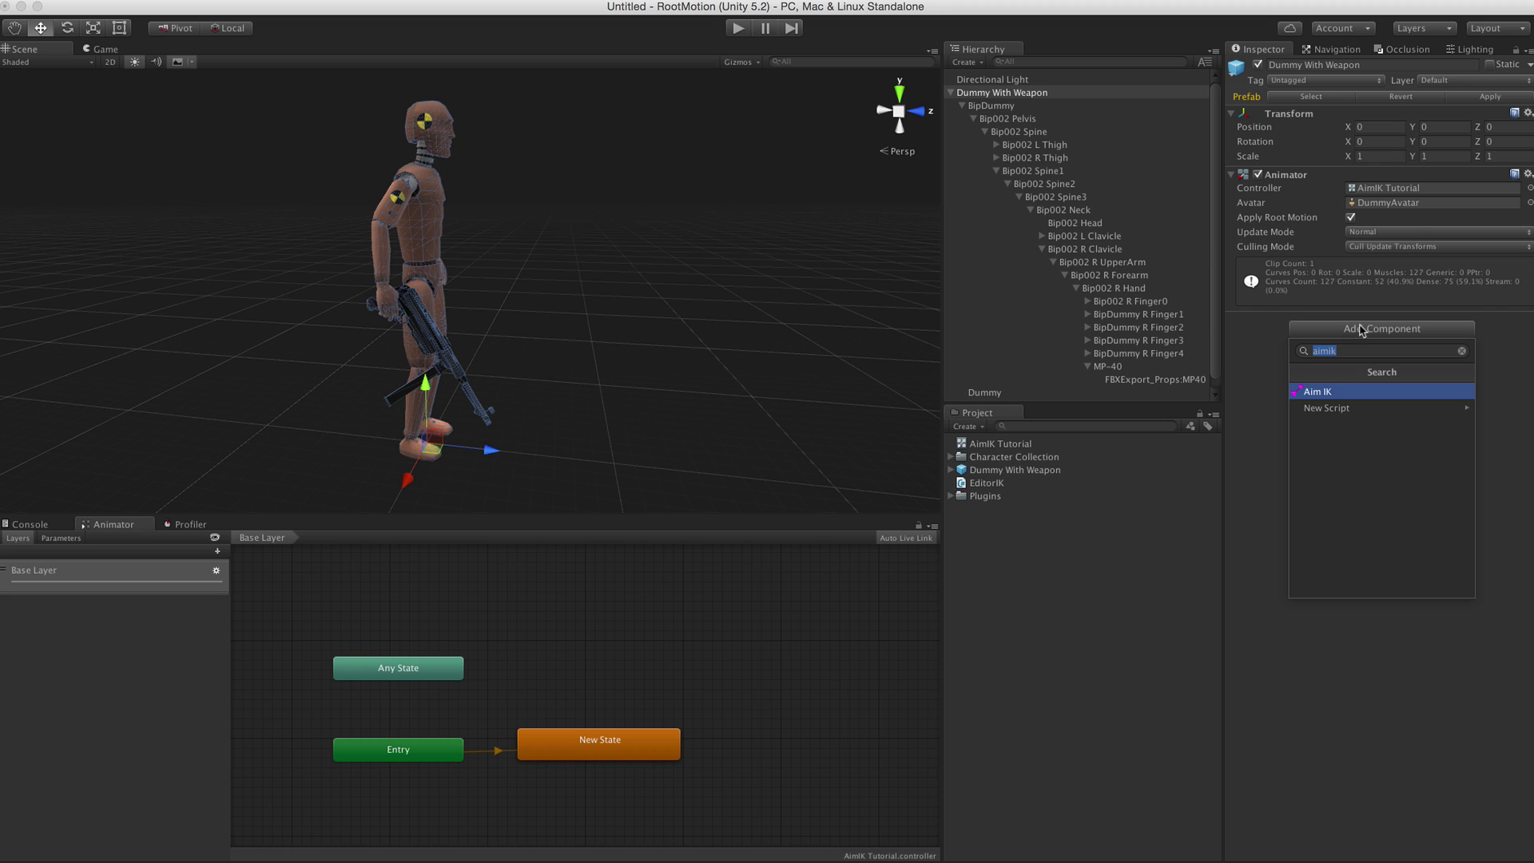
left_click(1330, 392)
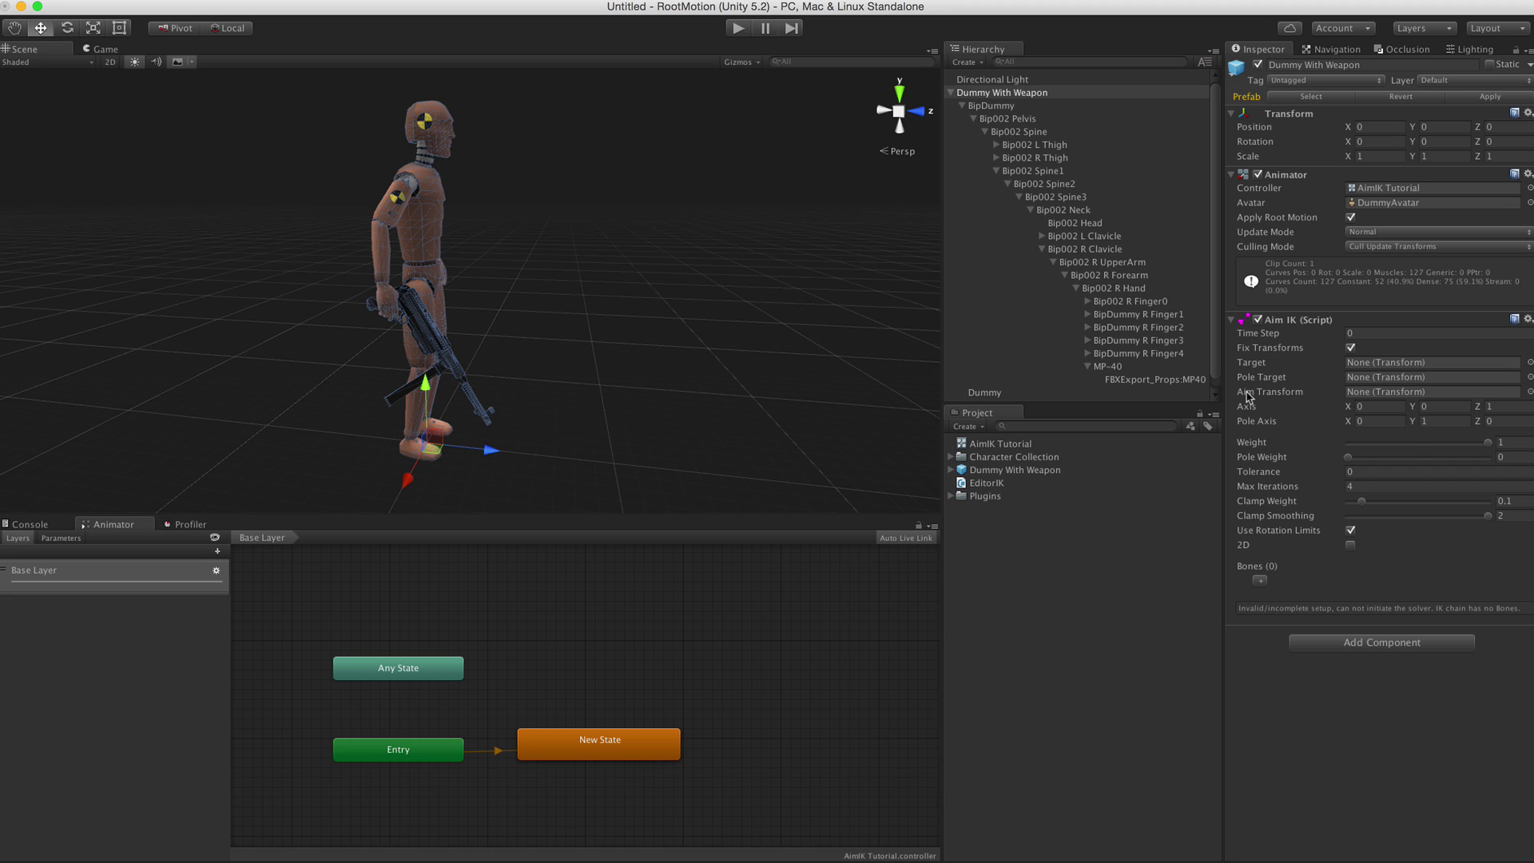
mouse_move(1248, 396)
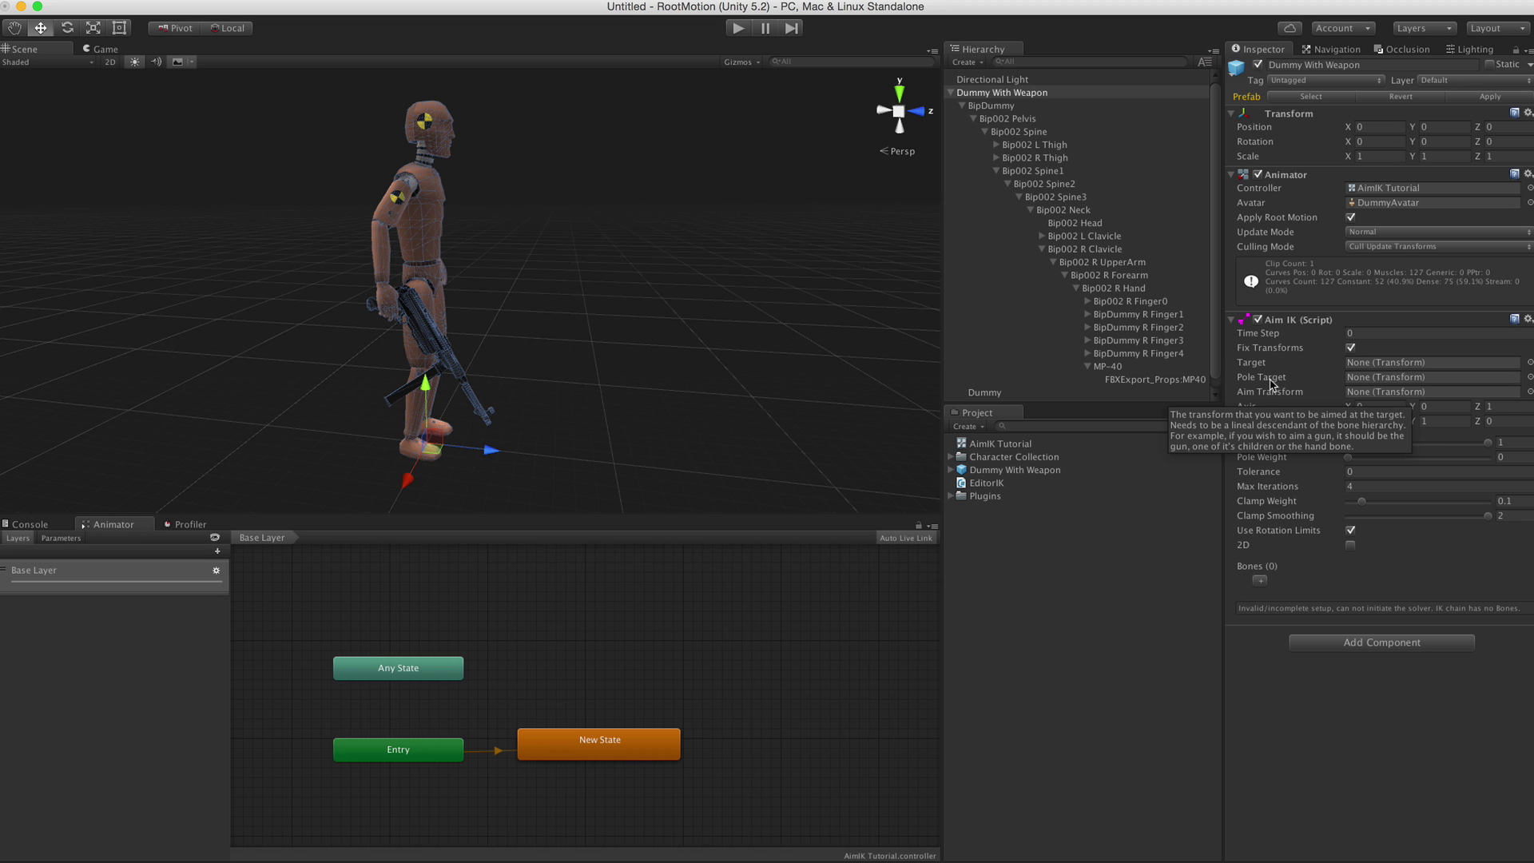
mouse_move(1261, 367)
Step: Create an empty child object under the FBXExport_Props:MP40 gun mesh
left_click(438, 350)
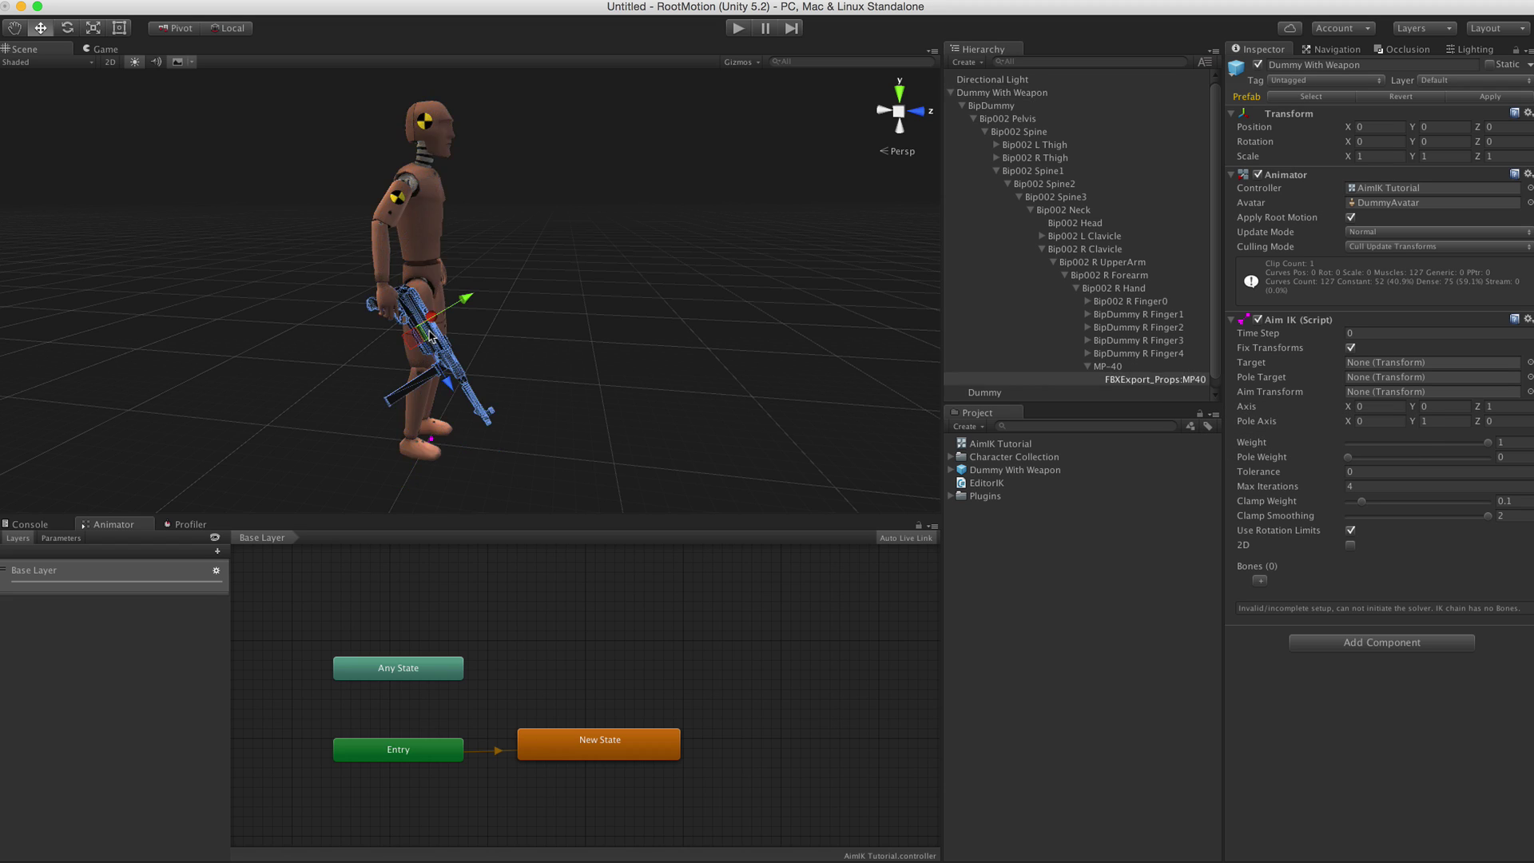
key("f")
scroll(520, 345, "up", 5)
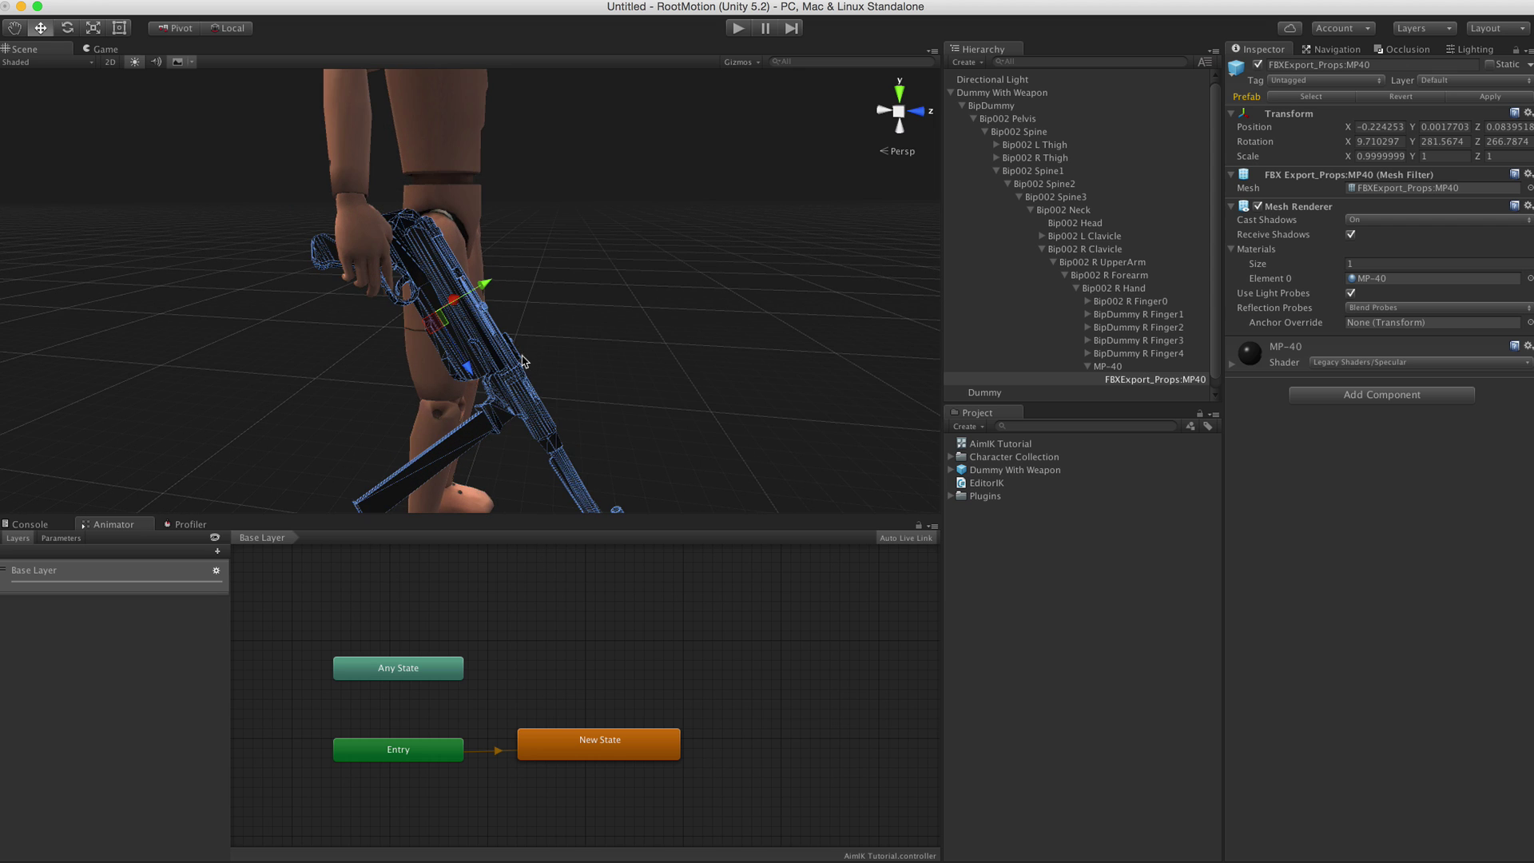
scroll(584, 344, "up", 3)
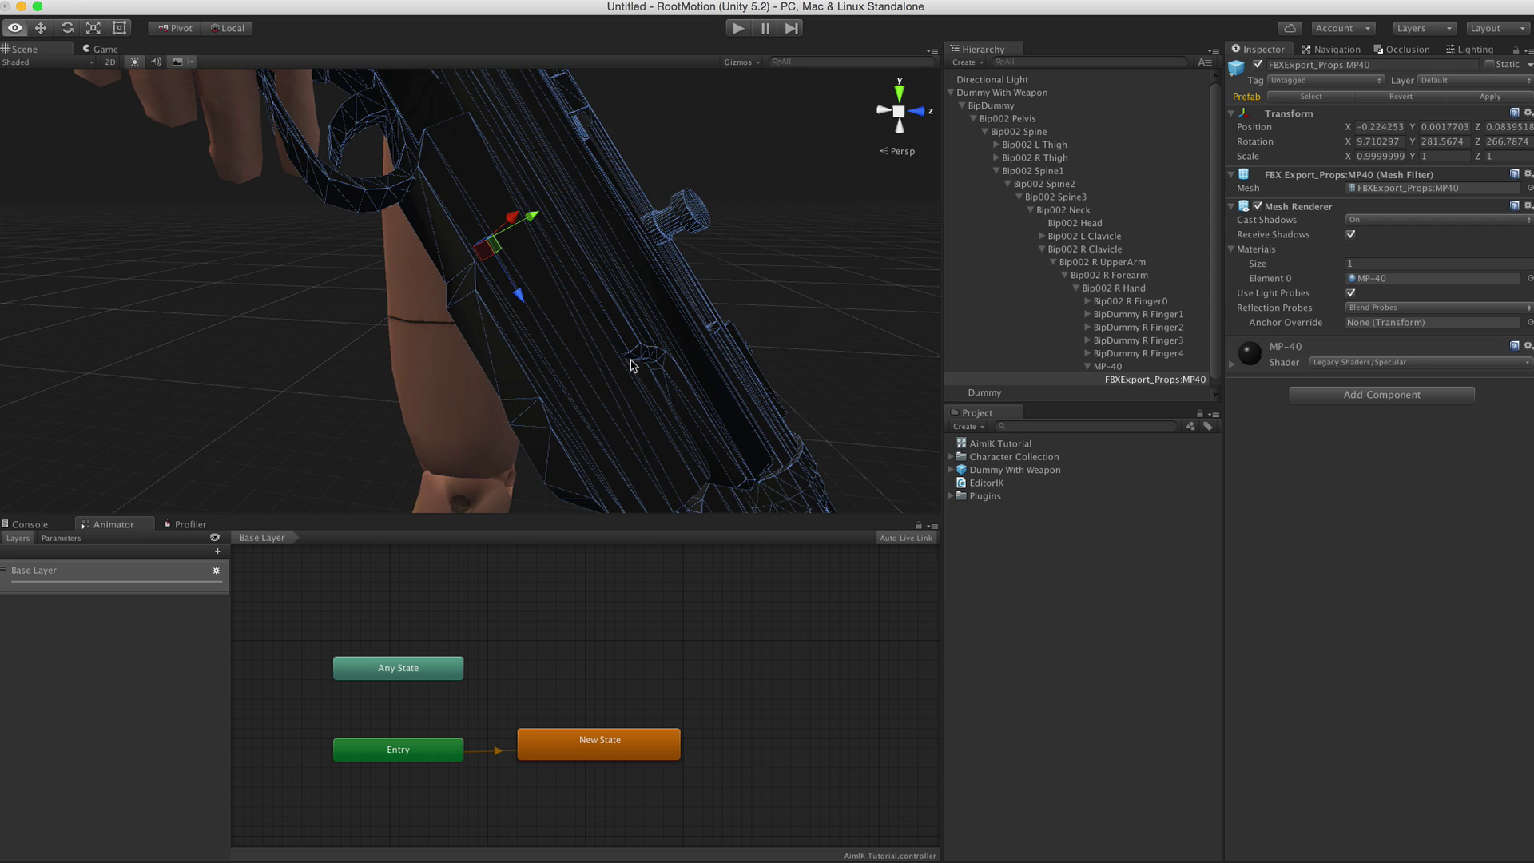
scroll(629, 362, "down", 6)
left_click_drag(620, 360, 549, 348, "alt")
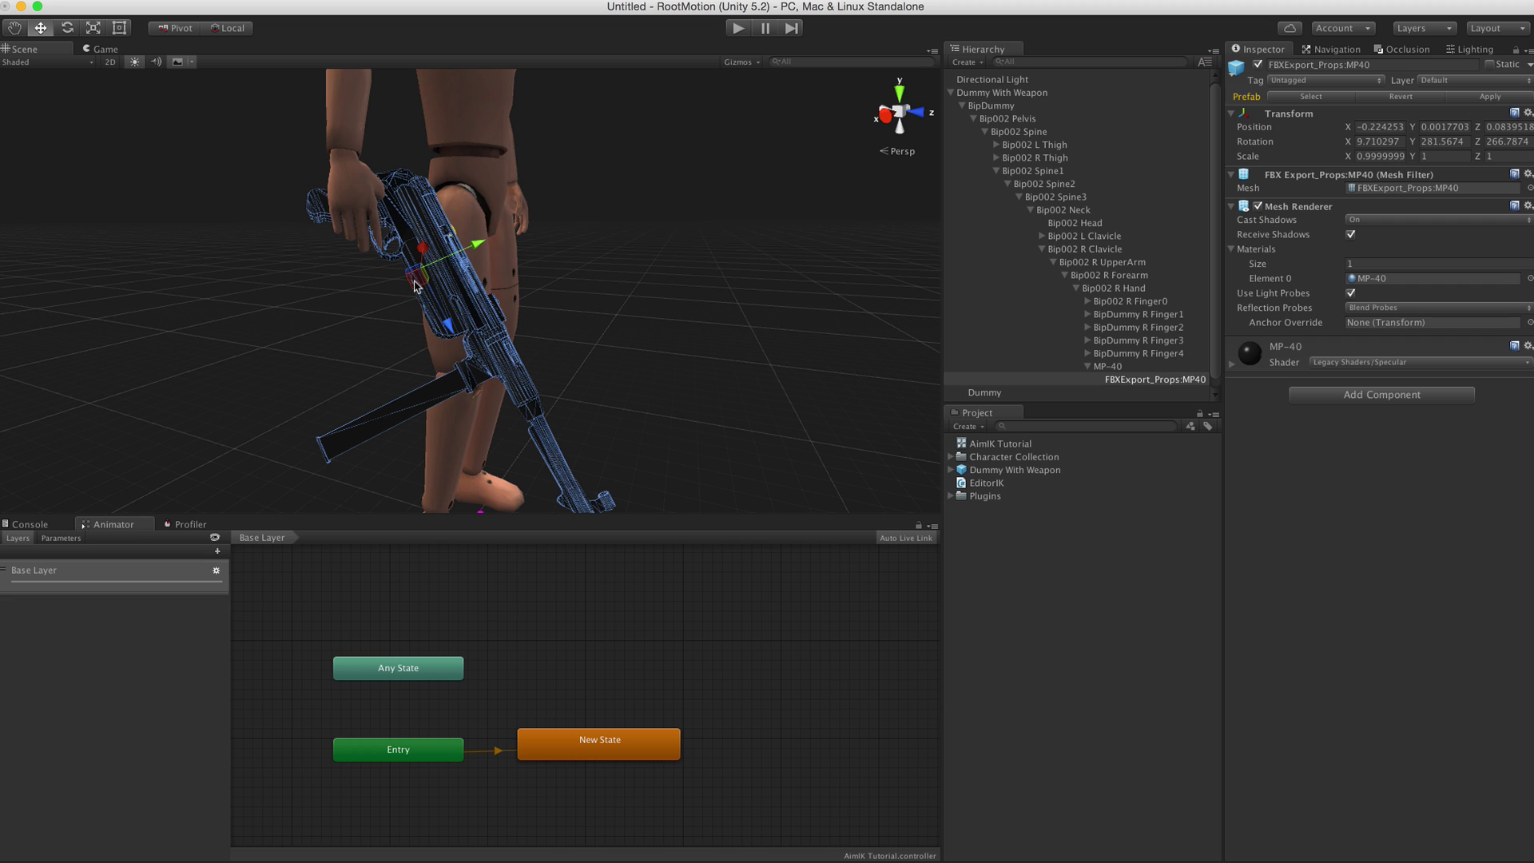
left_click_drag(446, 294, 475, 272, "alt")
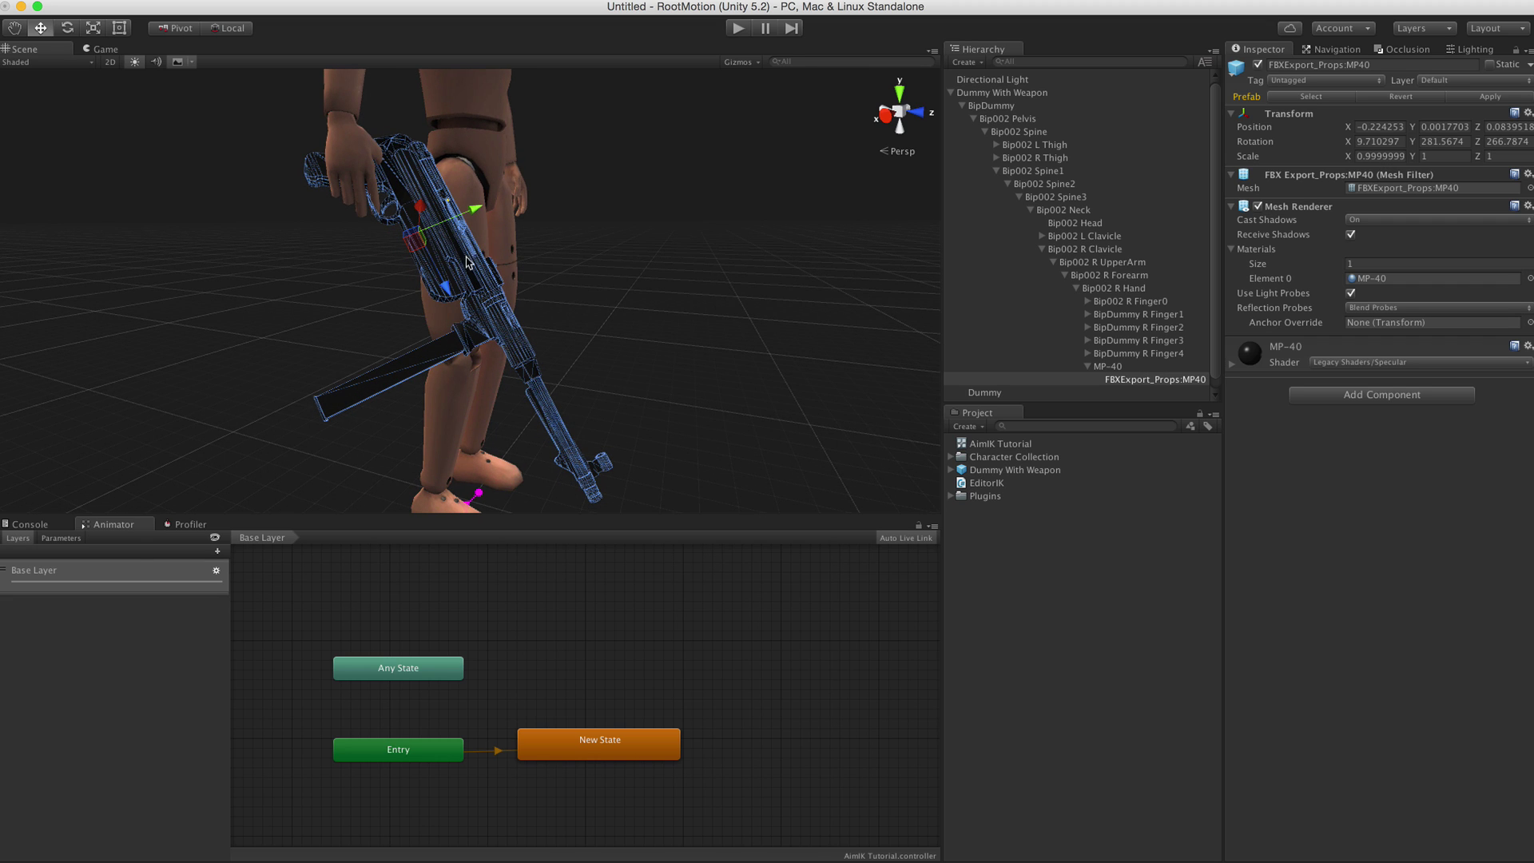
middle_click_drag(594, 470, 593, 437)
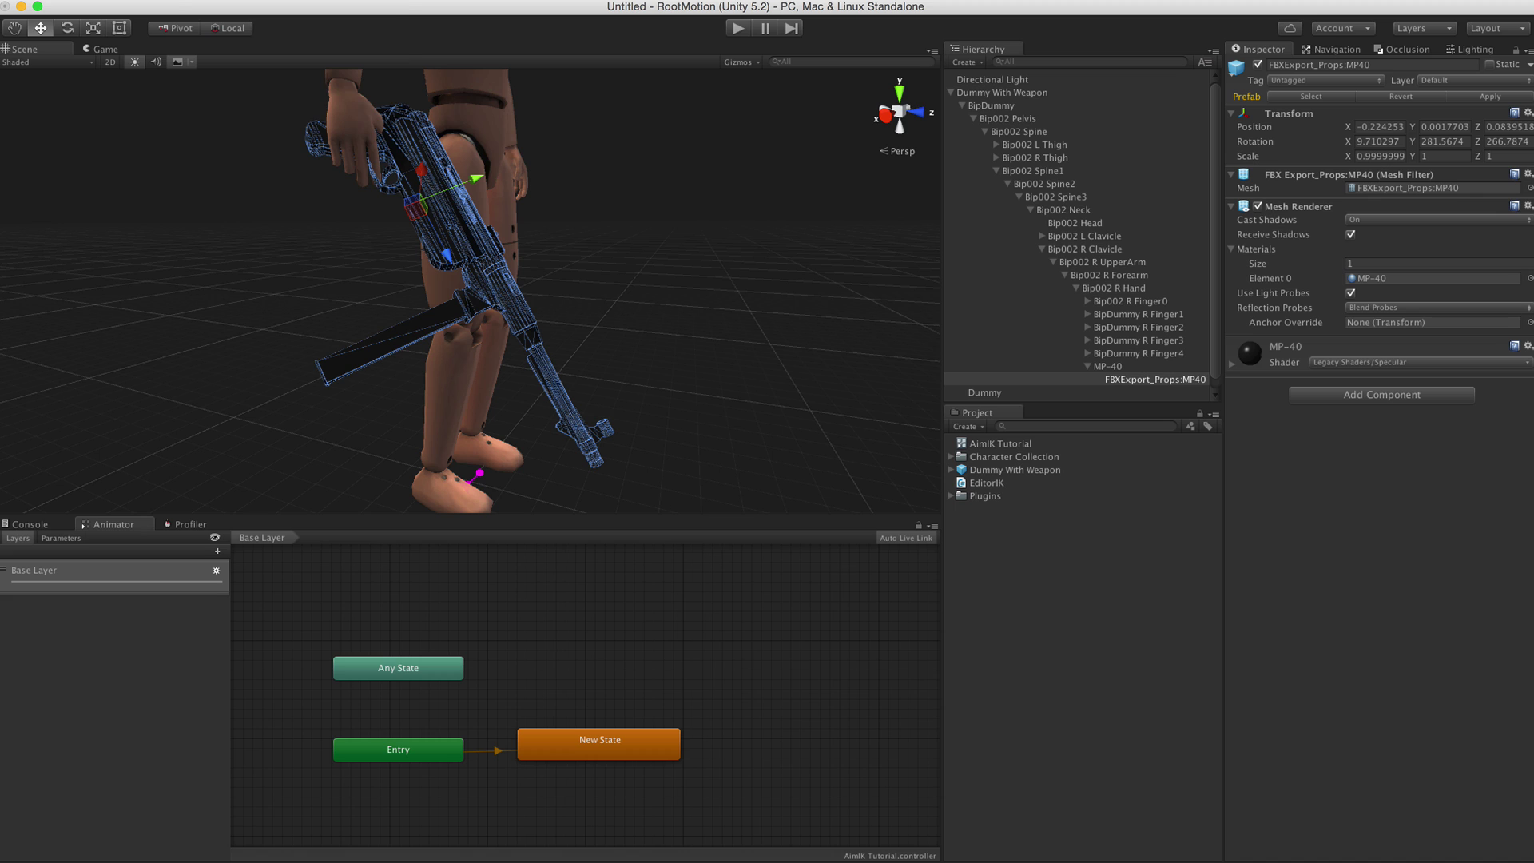
left_click(246, 0)
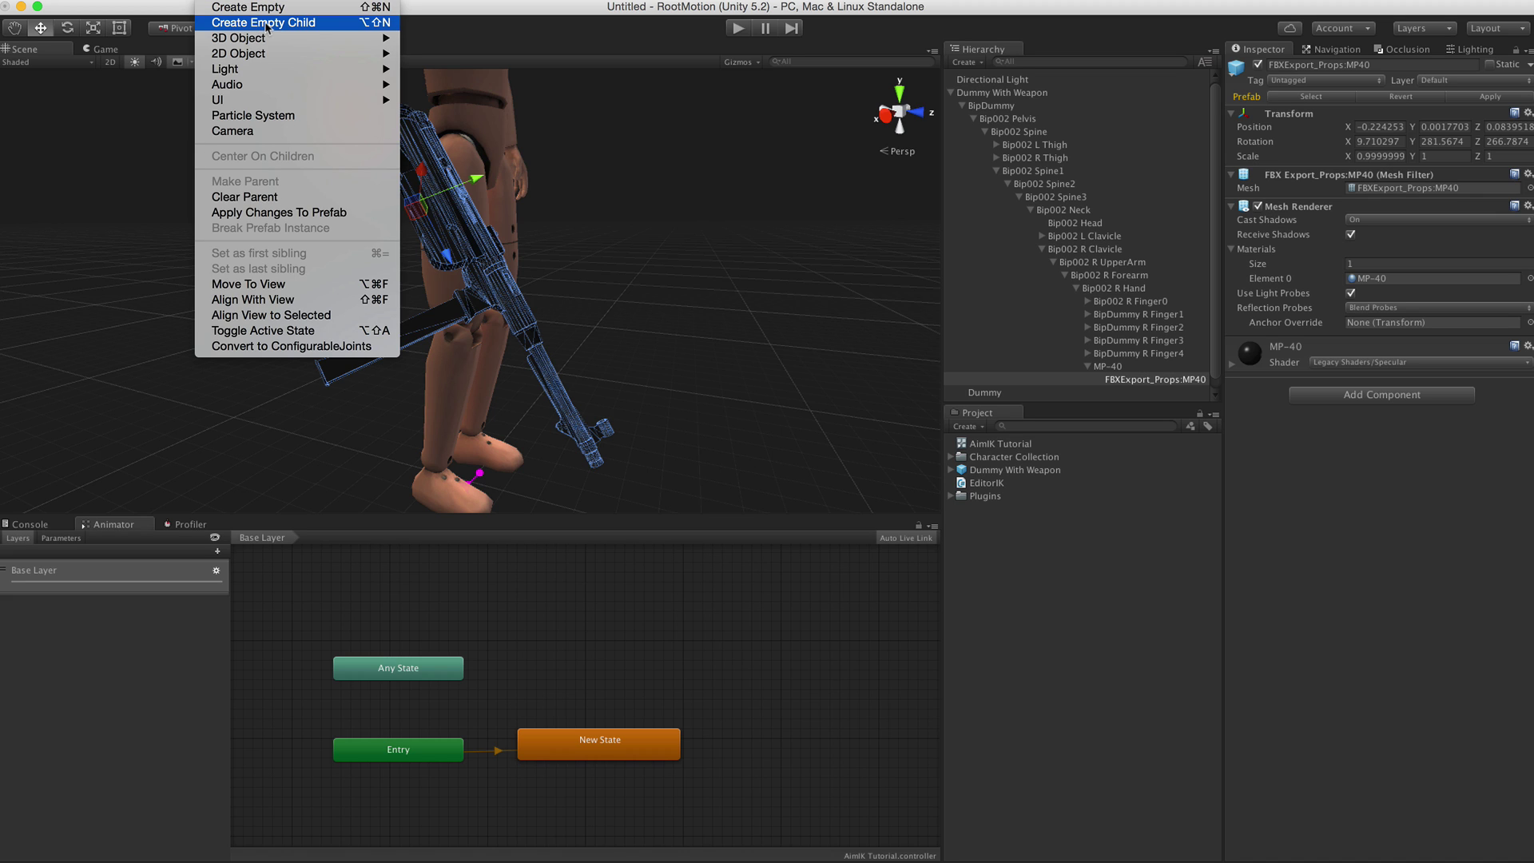
left_click(266, 24)
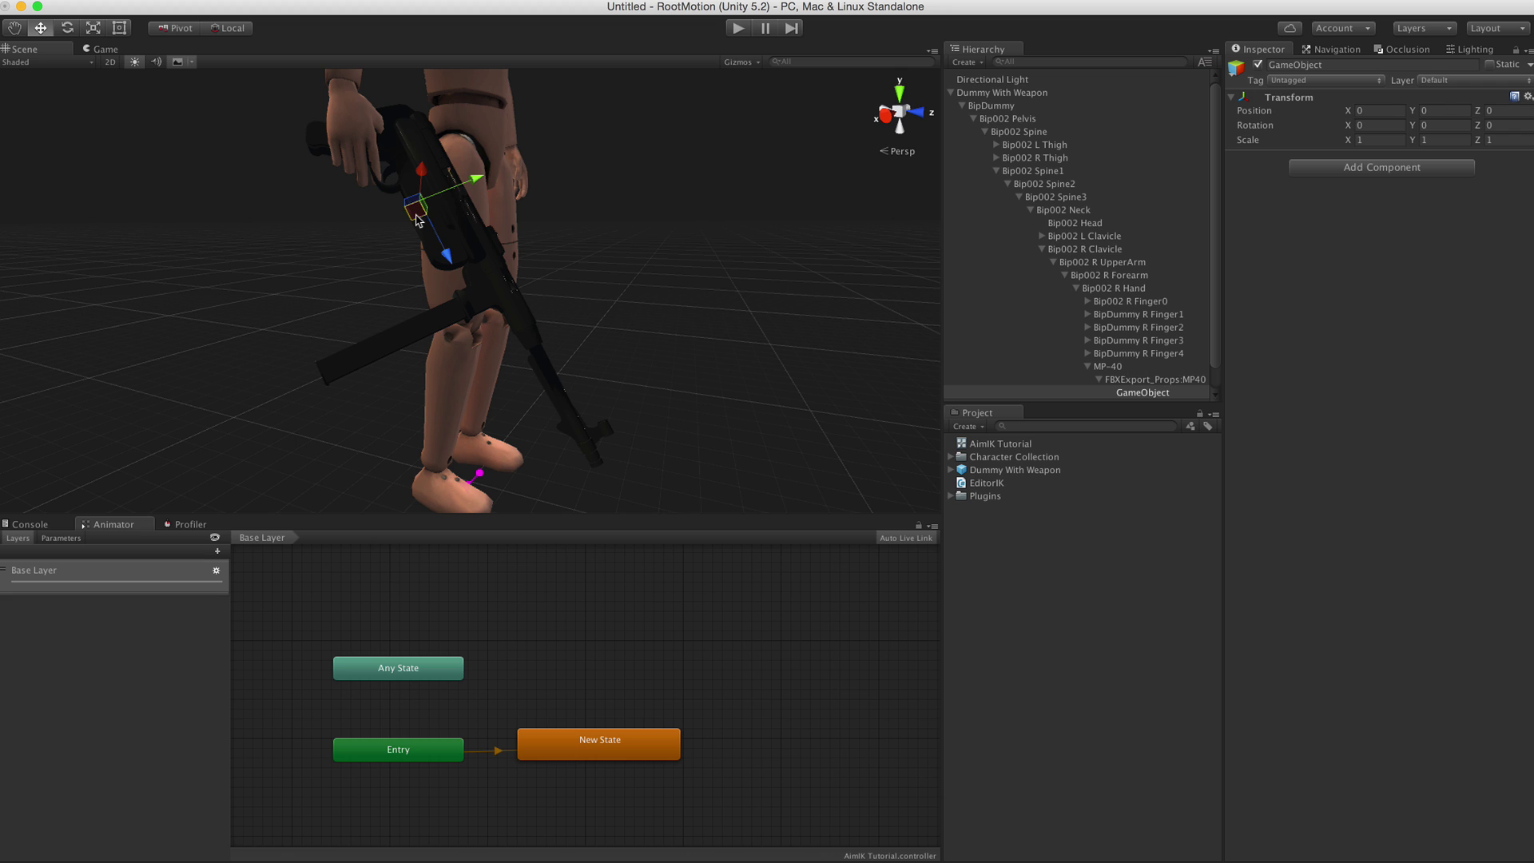
Step: Move the empty child object onto the gun barrel's line, at local position Y 0.062 and Z -0.024
left_click_drag(416, 217, 607, 455)
scroll(609, 456, "down", 5)
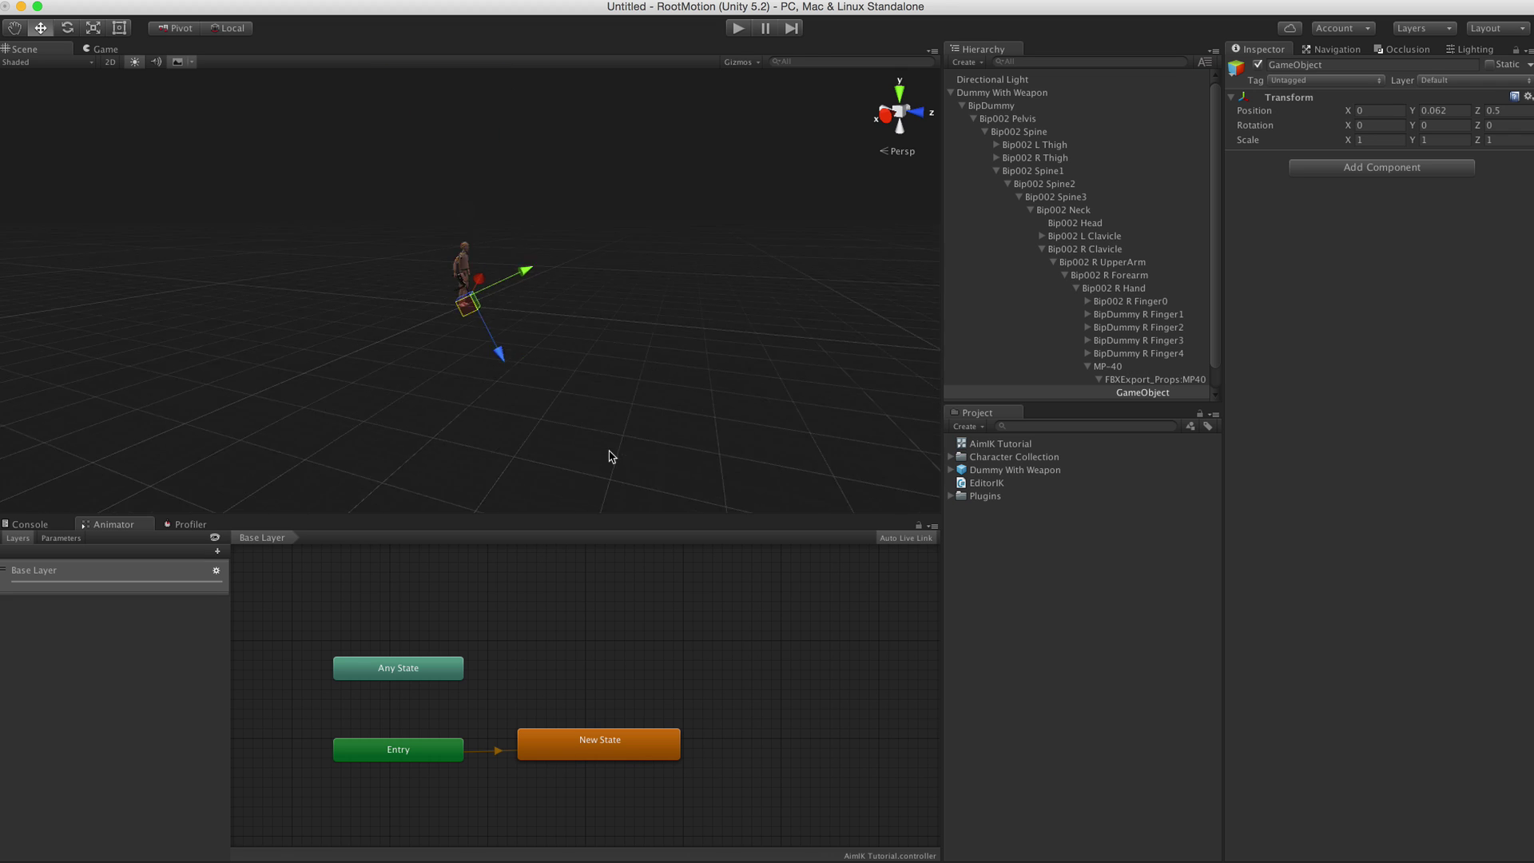
scroll(457, 295, "up", 10)
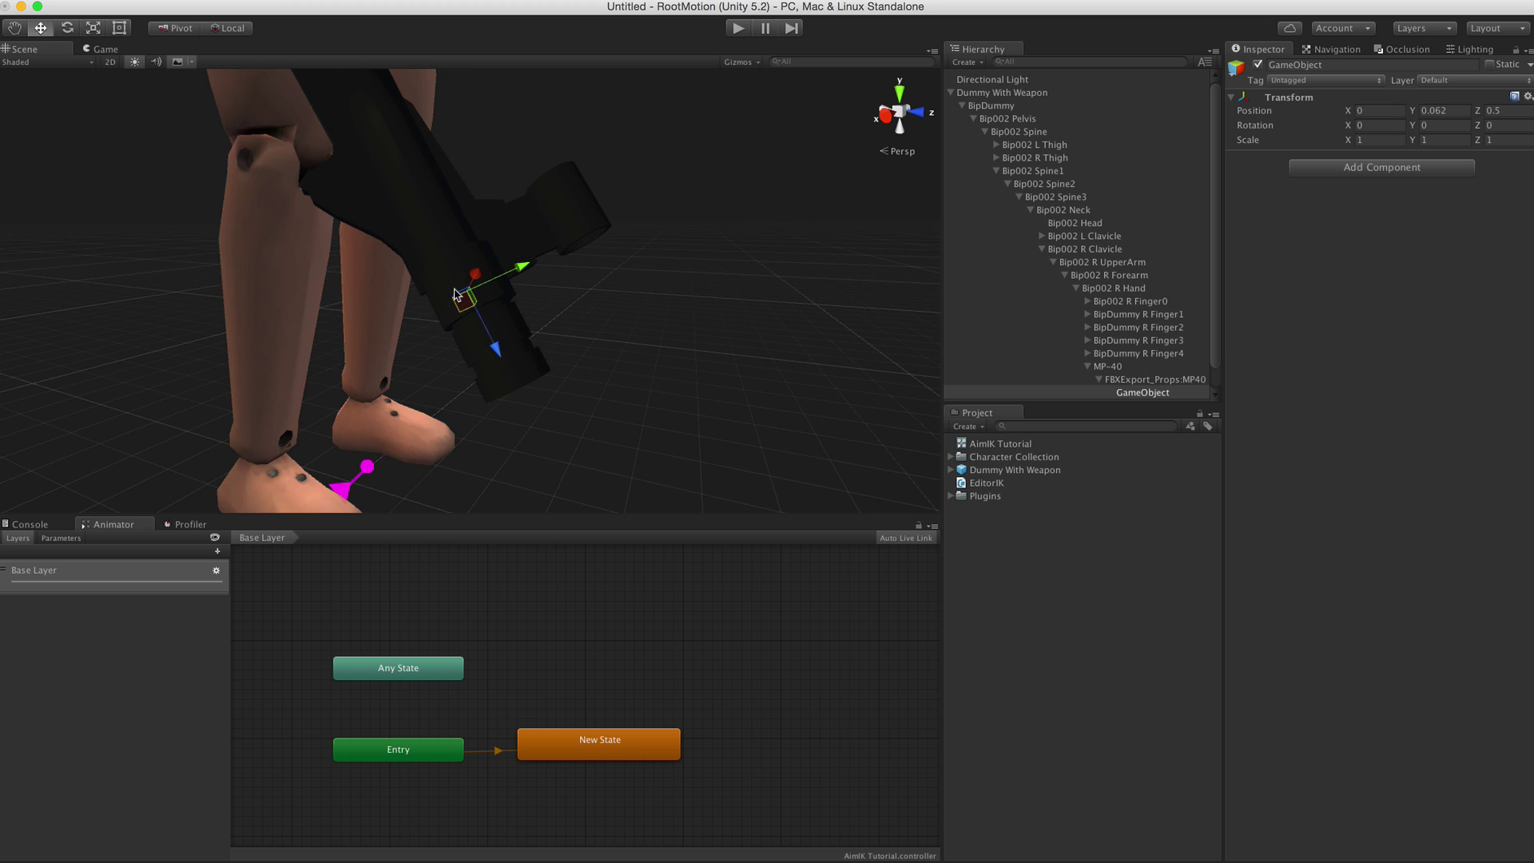
left_click_drag(660, 386, 637, 414, "alt")
scroll(607, 383, "down", 5)
scroll(577, 357, "up", 5)
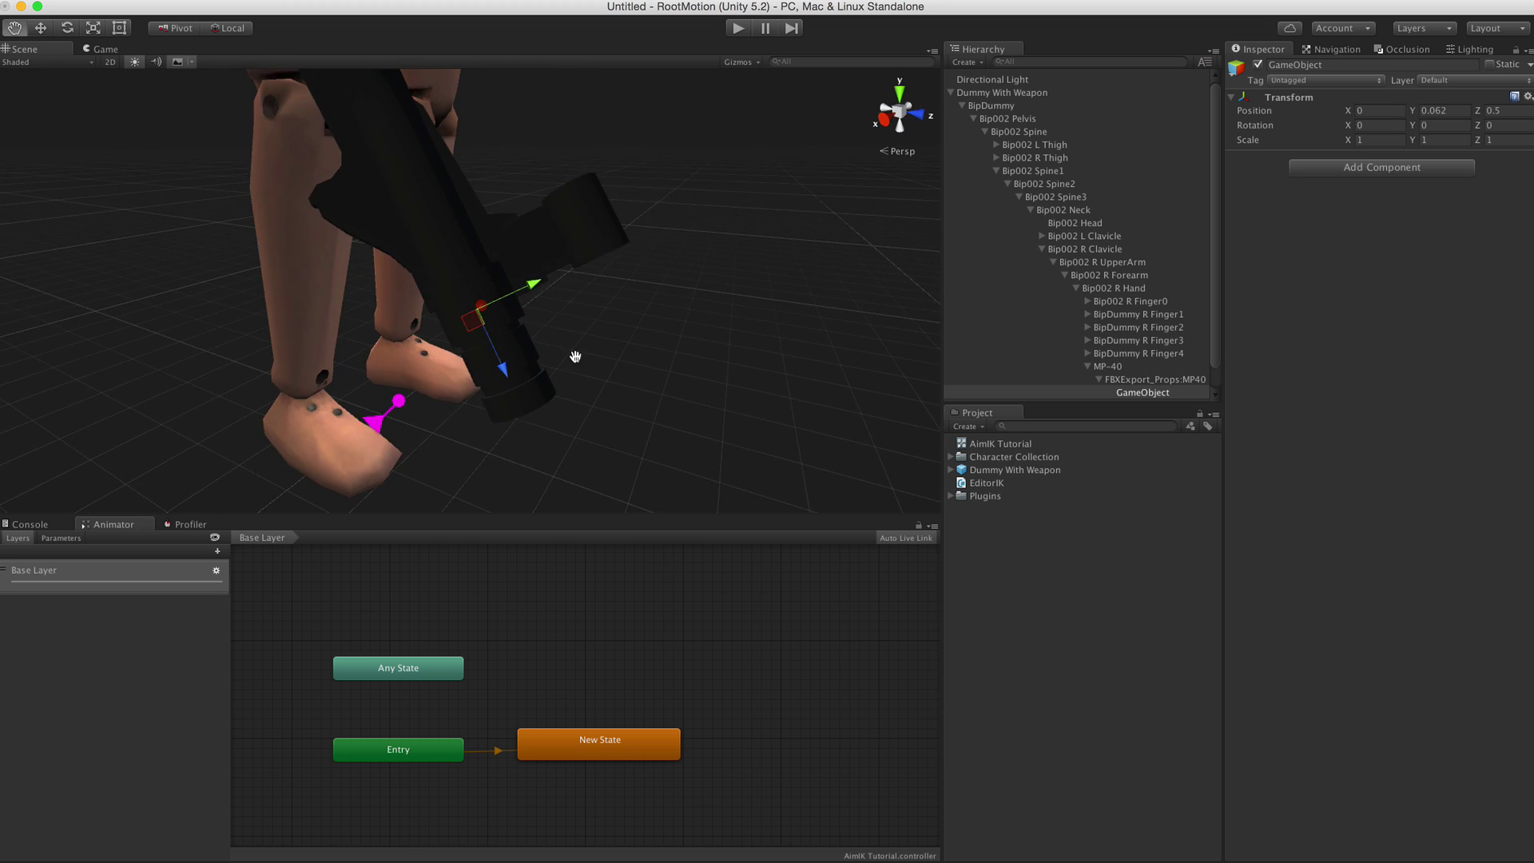
scroll(576, 363, "down", 8)
left_click_drag(556, 343, 655, 252)
key("w")
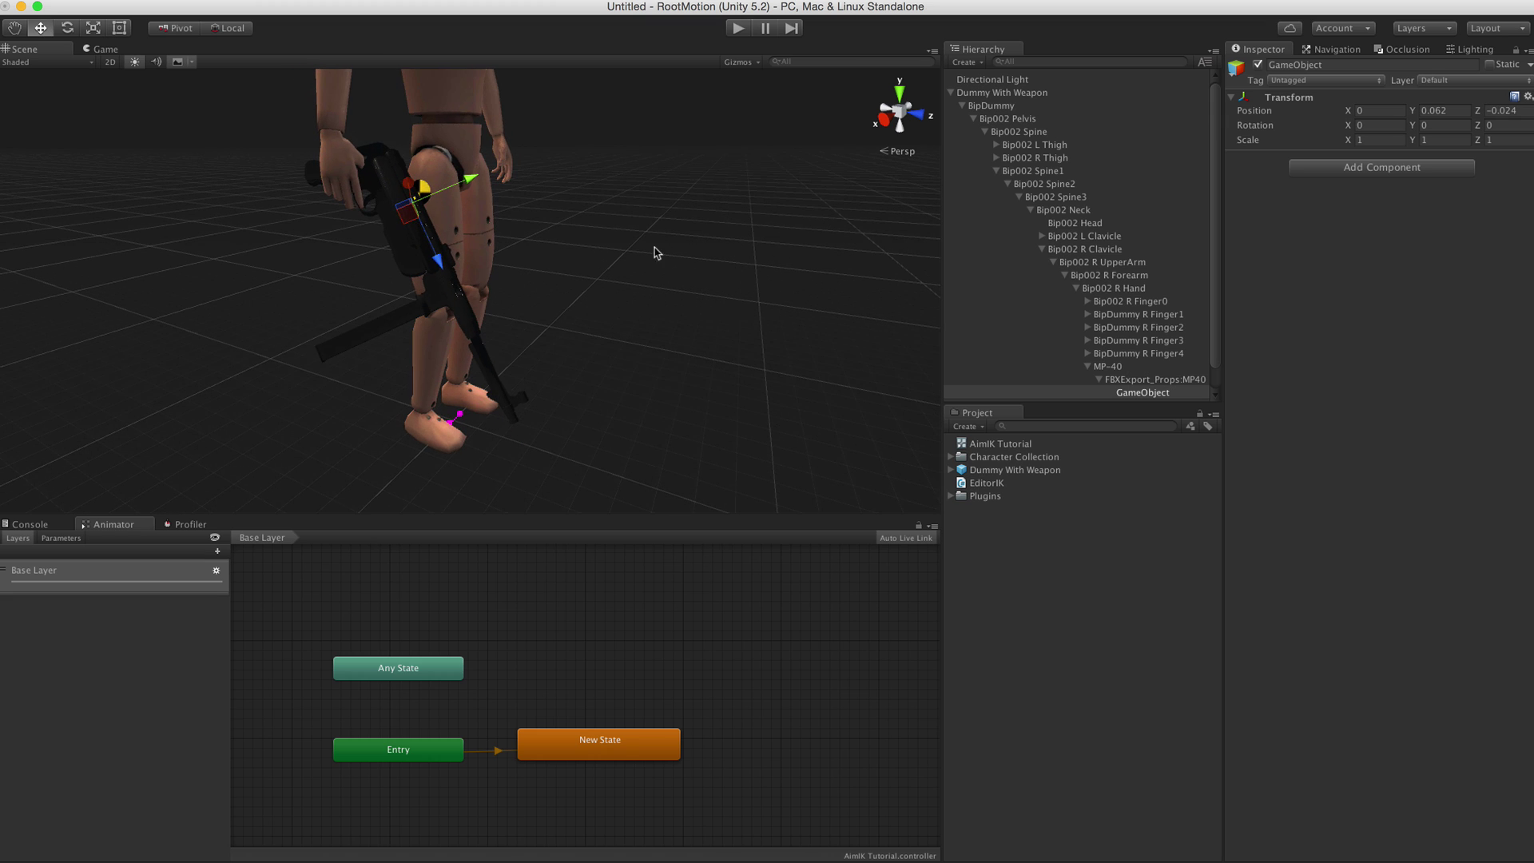
Step: Rename the empty object under the gun mesh as Aim Transform
left_click(986, 91)
left_click(1142, 392)
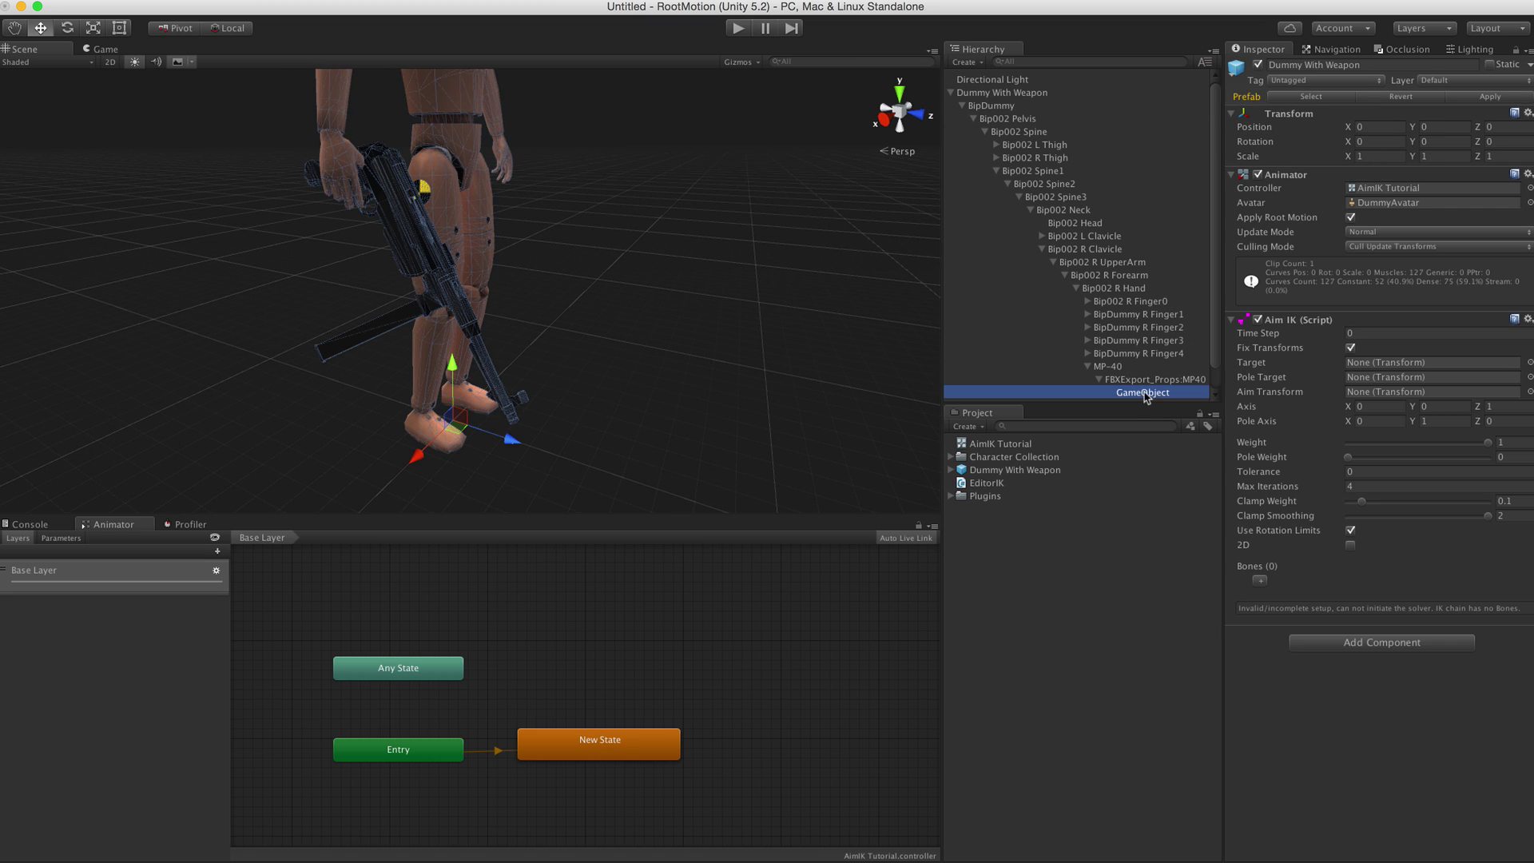
left_click(1142, 392)
type("Aim Transform")
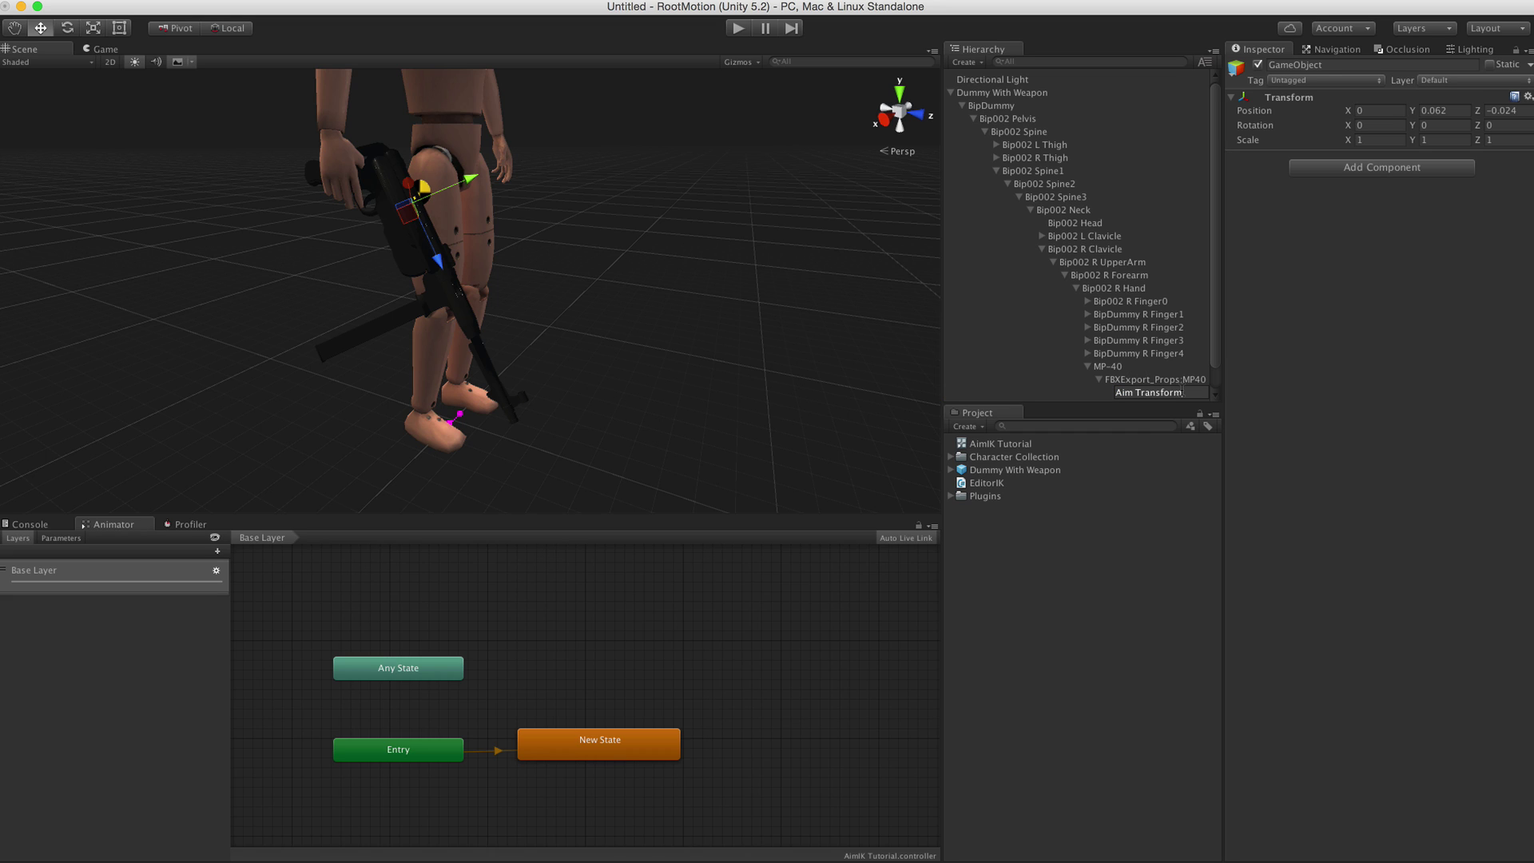
key("Return")
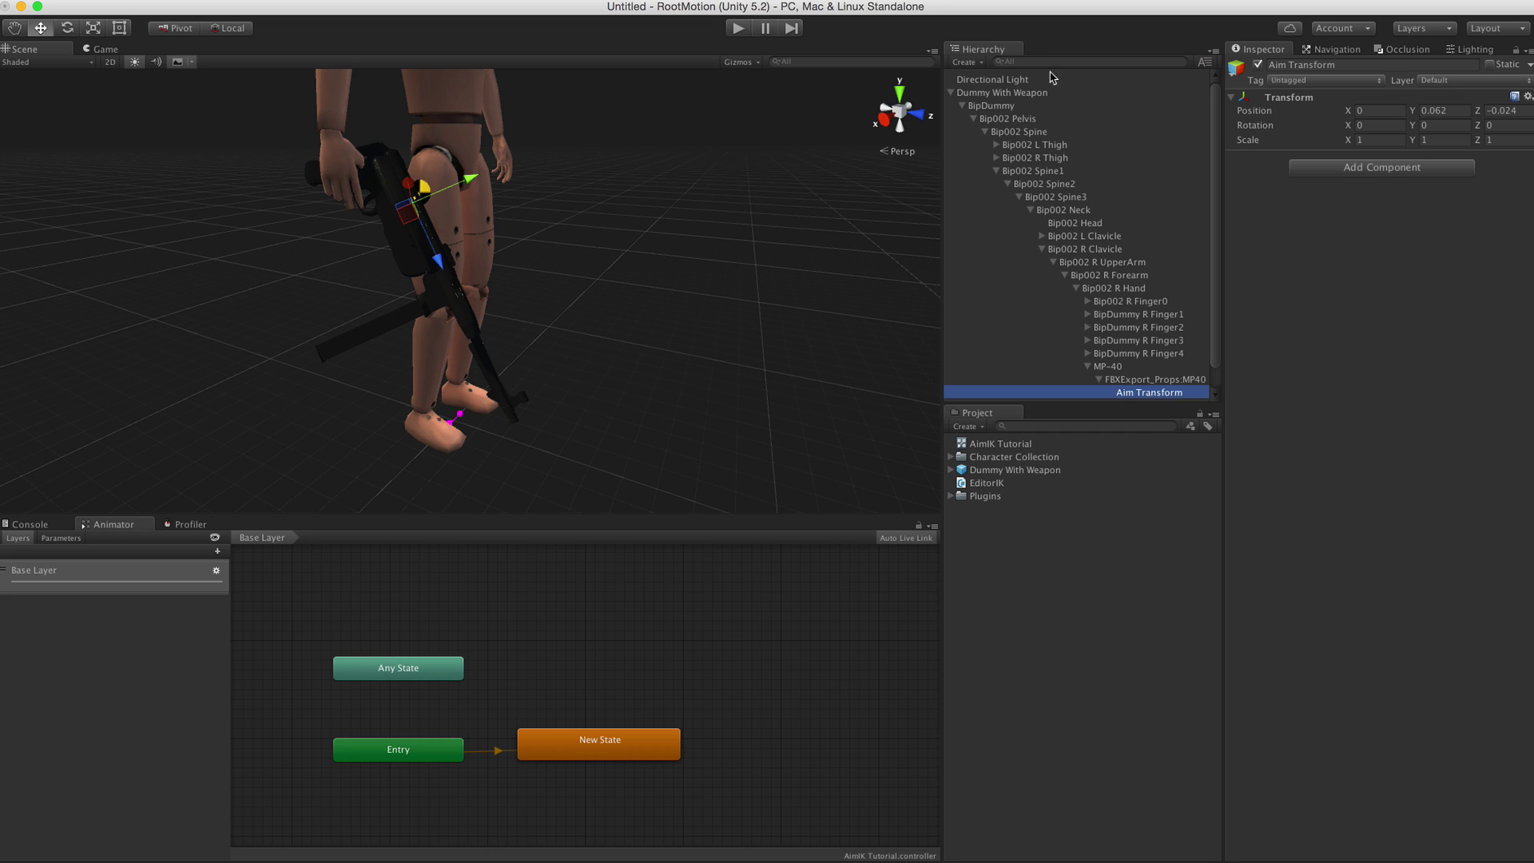
Step: Assign the Aim Transform object to Dummy With Weapon's Aim IK and check its forward direction against the Axis setting
left_click(1027, 92)
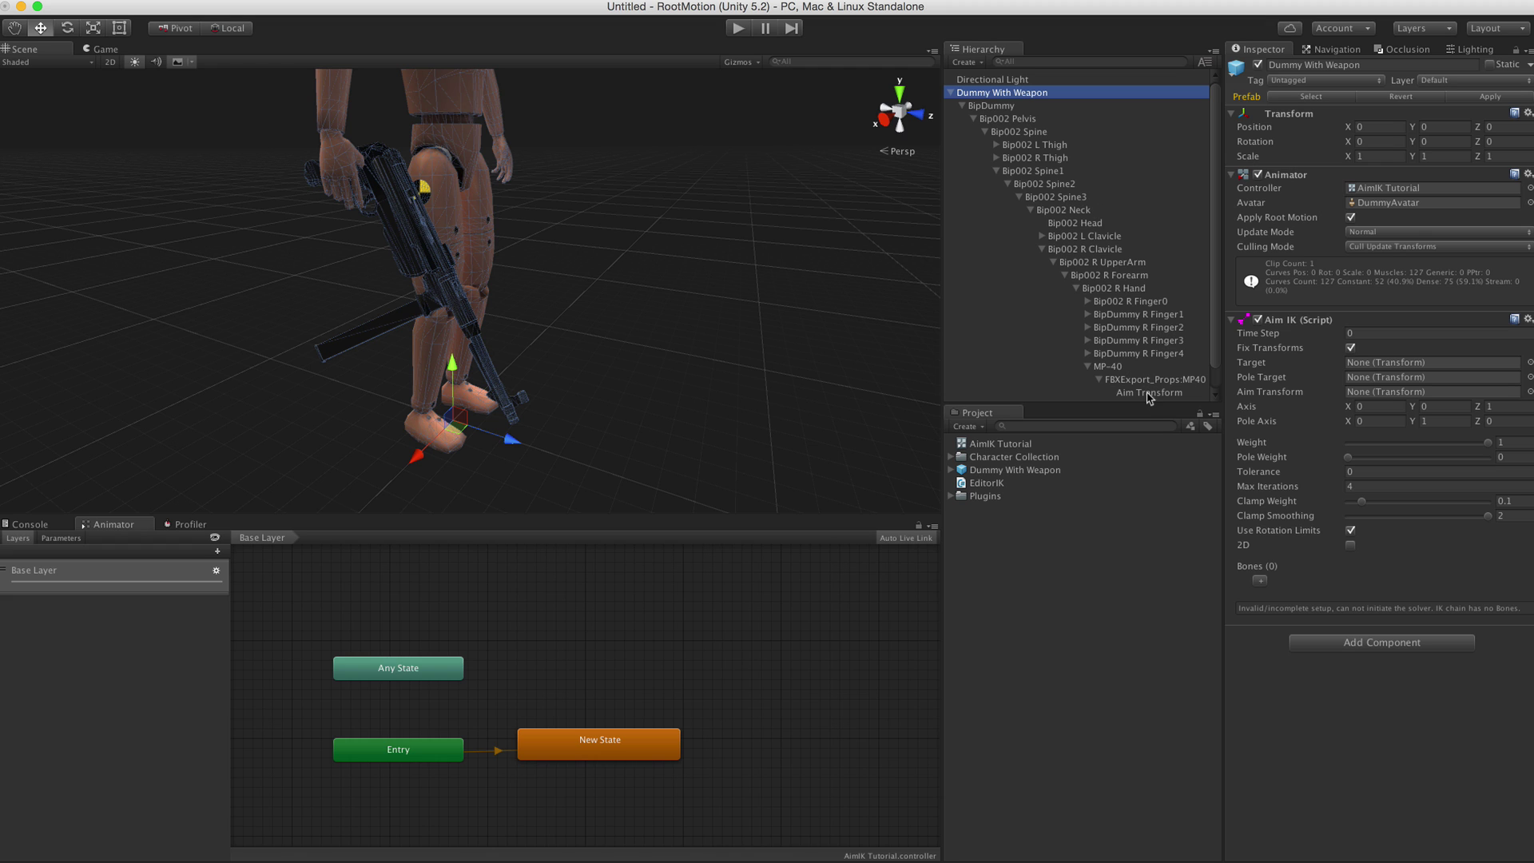
left_click_drag(1149, 394, 1394, 396)
left_click(1160, 393)
key("f")
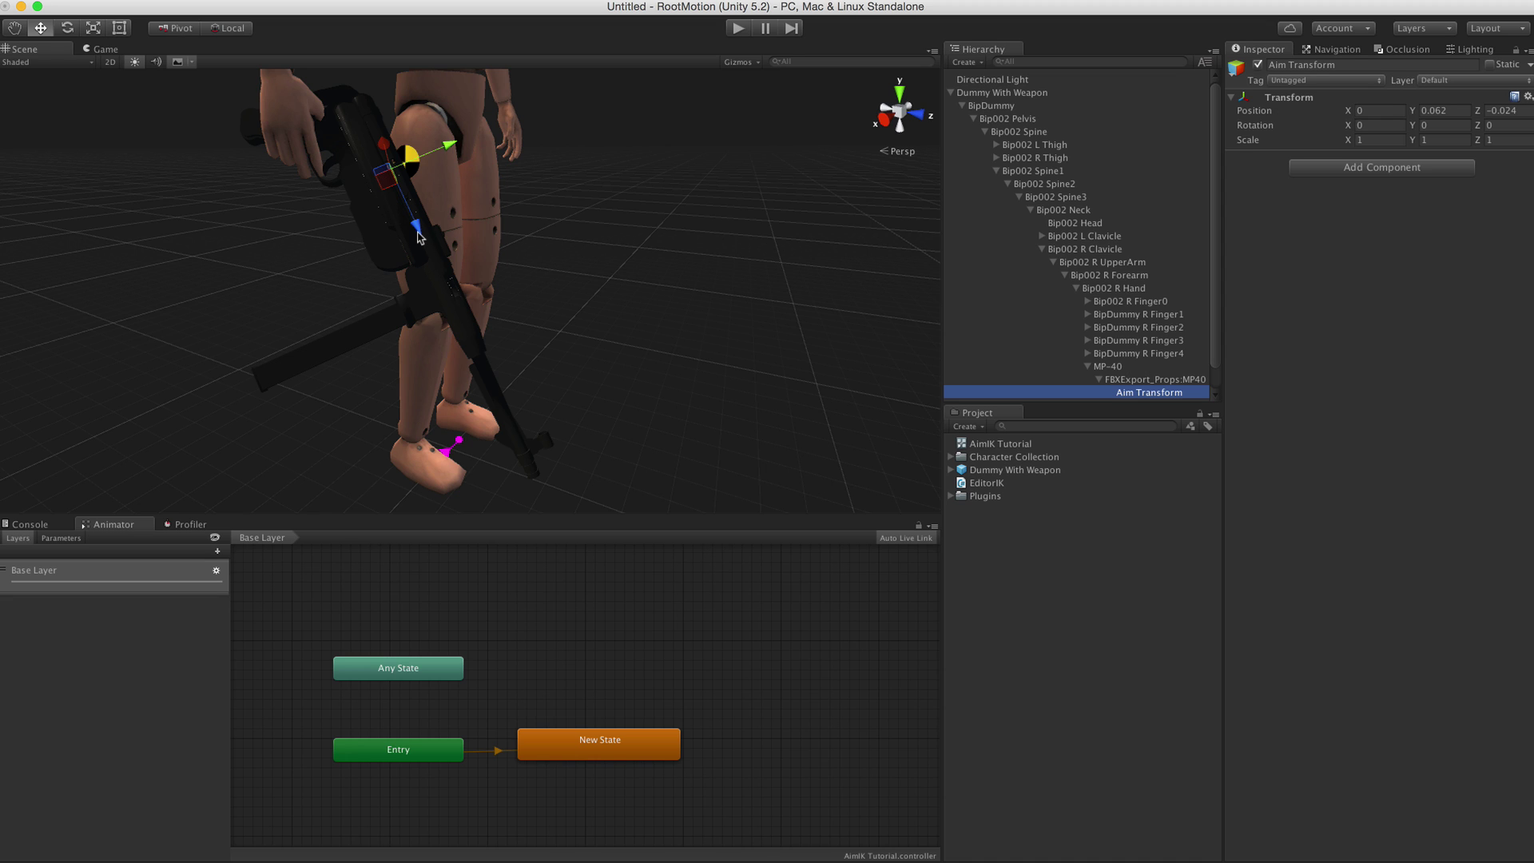
middle_click_drag(617, 395, 641, 397)
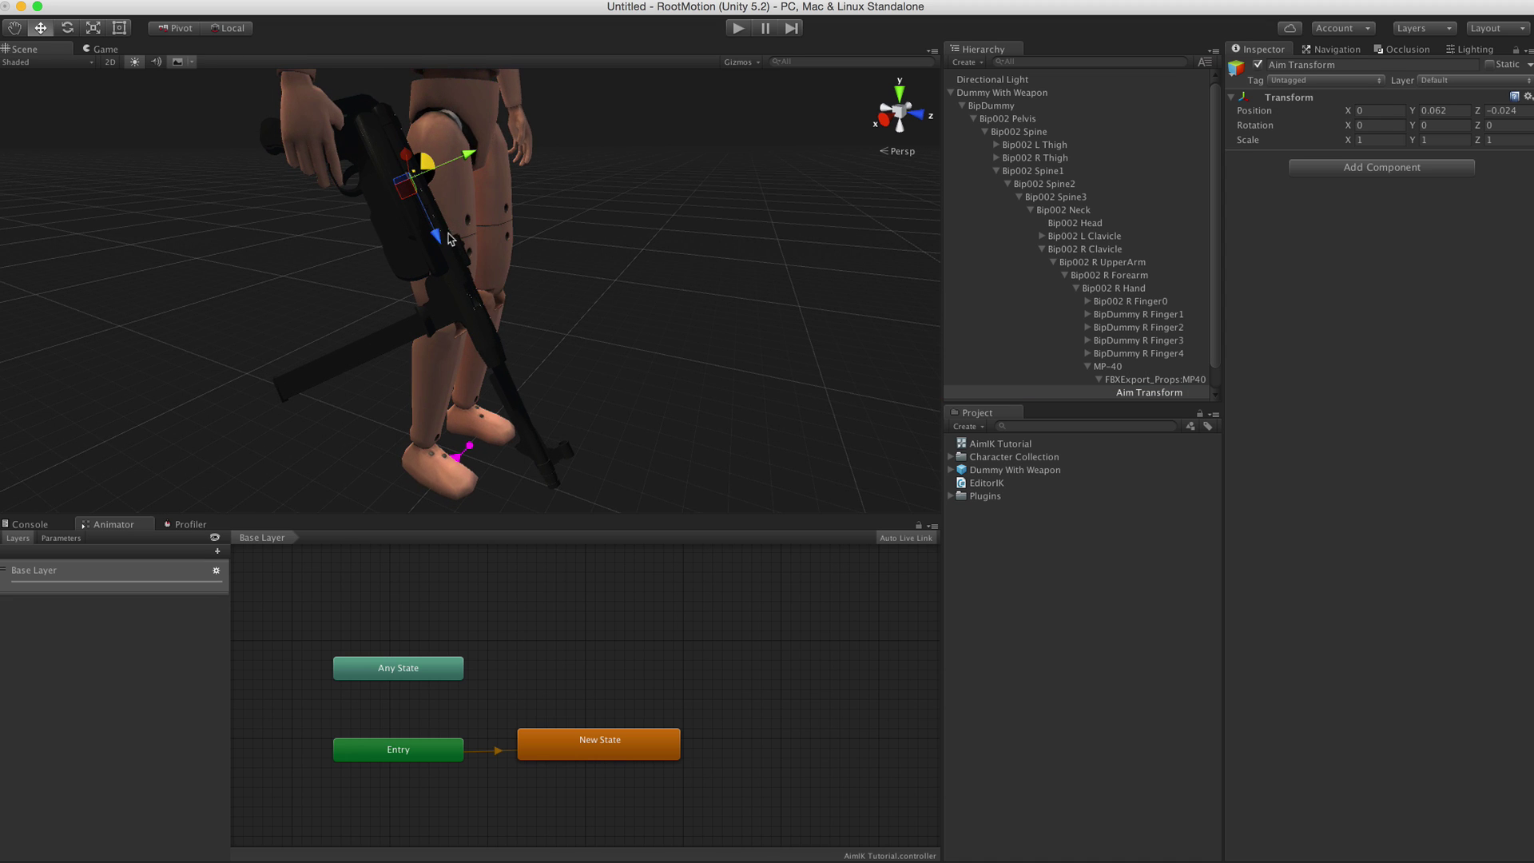
left_click(1016, 93)
left_click(1490, 405)
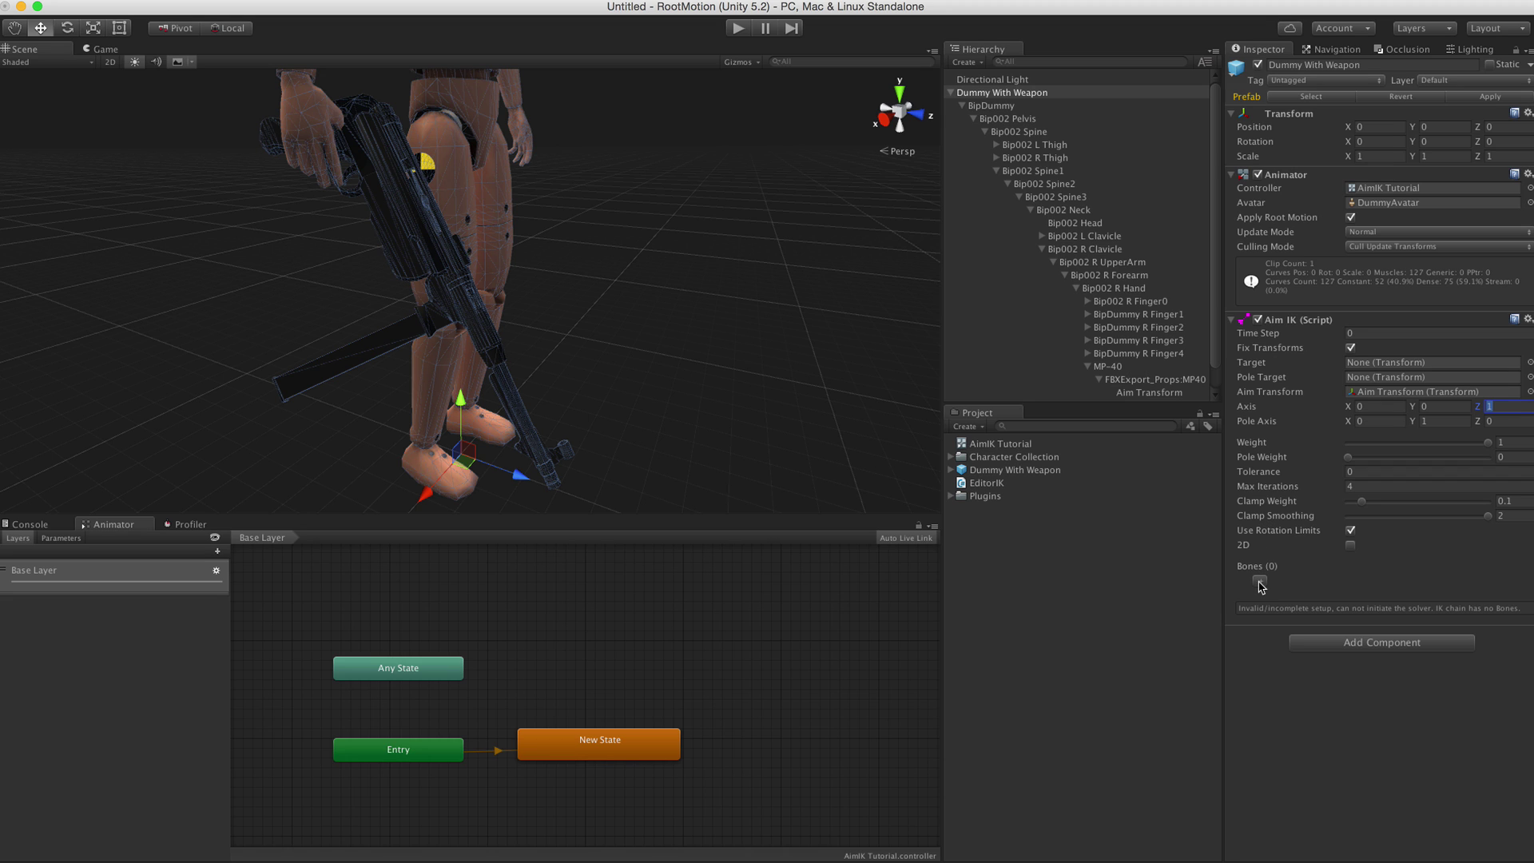
Step: Add three bone slots to the Aim IK and assign Bip002 Spine1, Bip002 Spine2 and Bip002 Spine3 in order
scroll(648, 379, "down", 3)
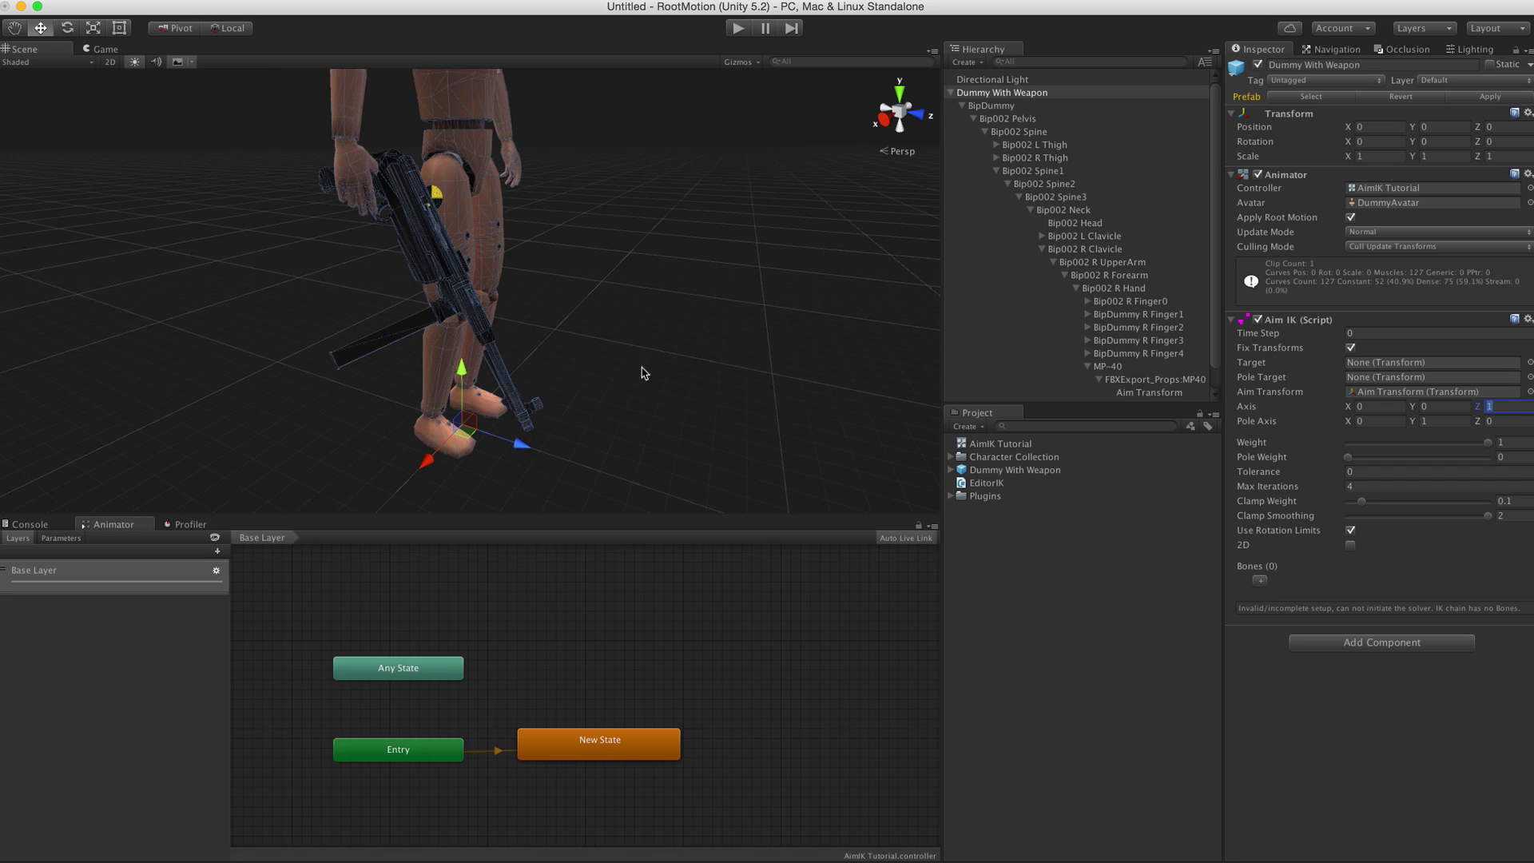
middle_click_drag(641, 366, 661, 417)
left_click(1260, 582)
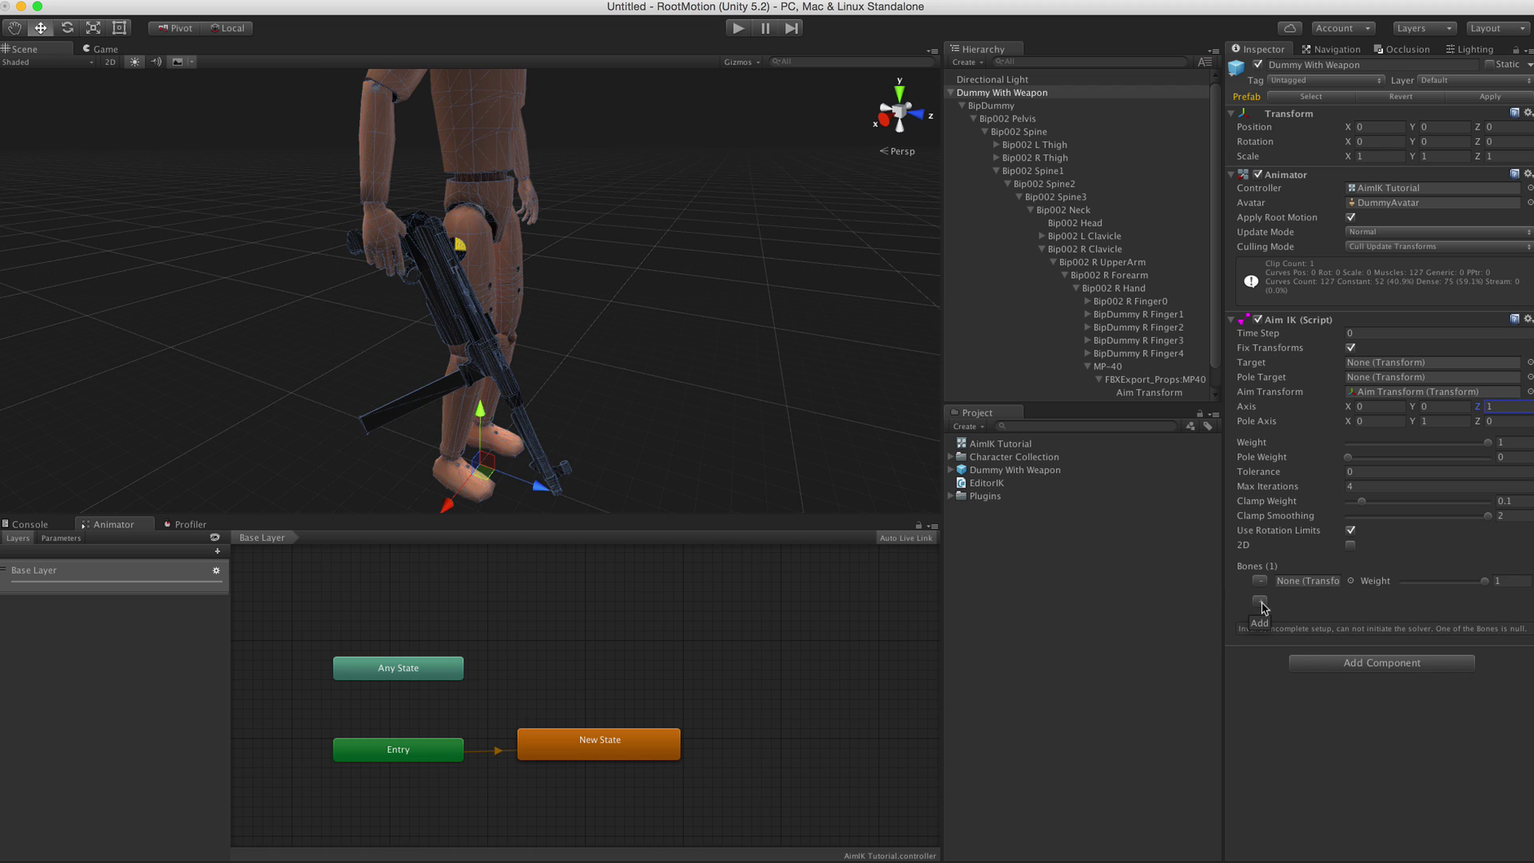
left_click(1260, 603)
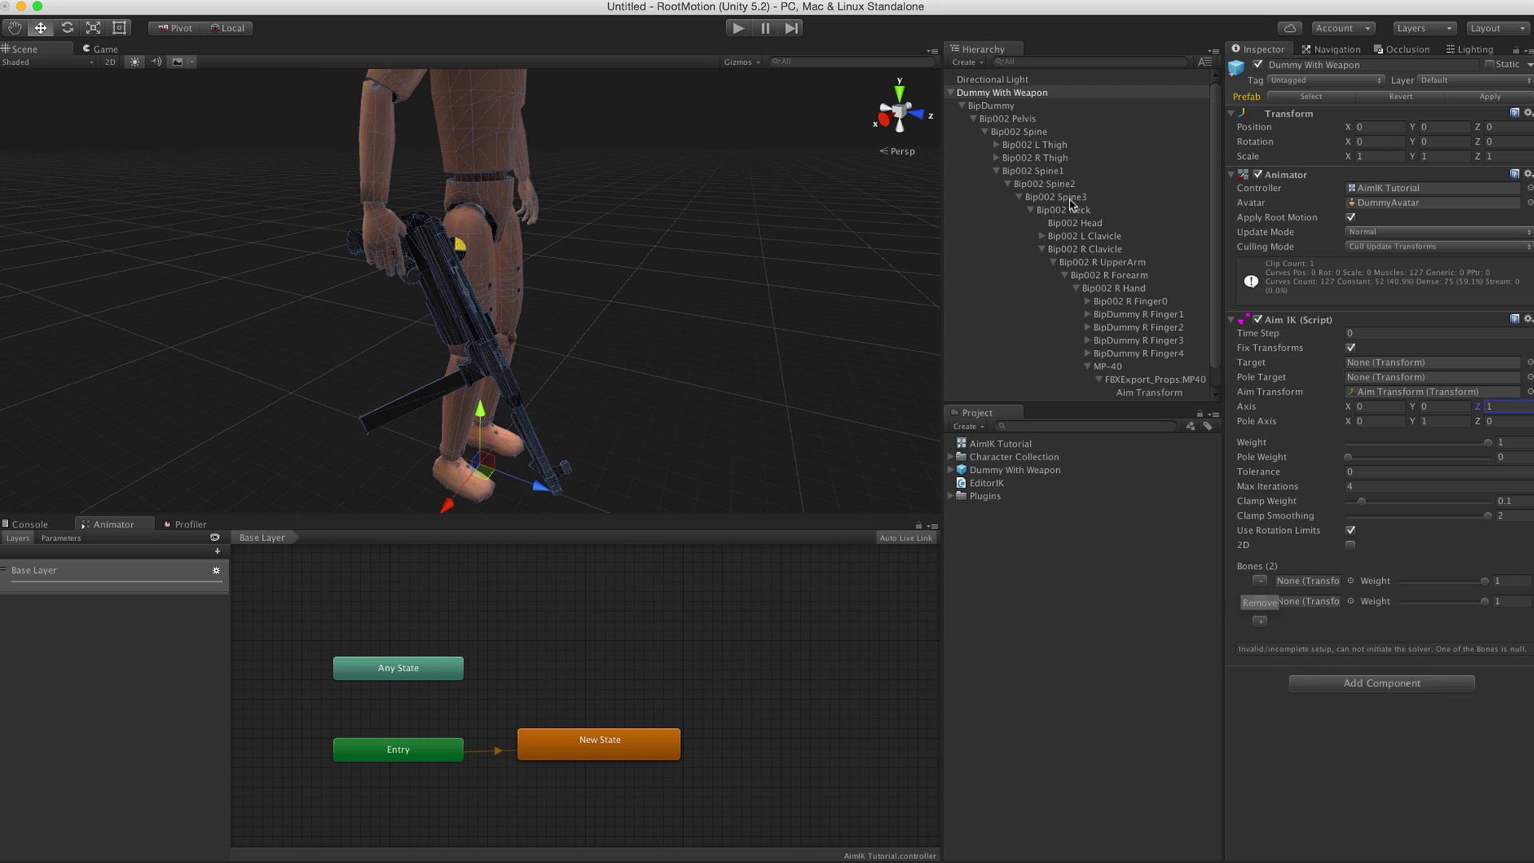
left_click(1259, 622)
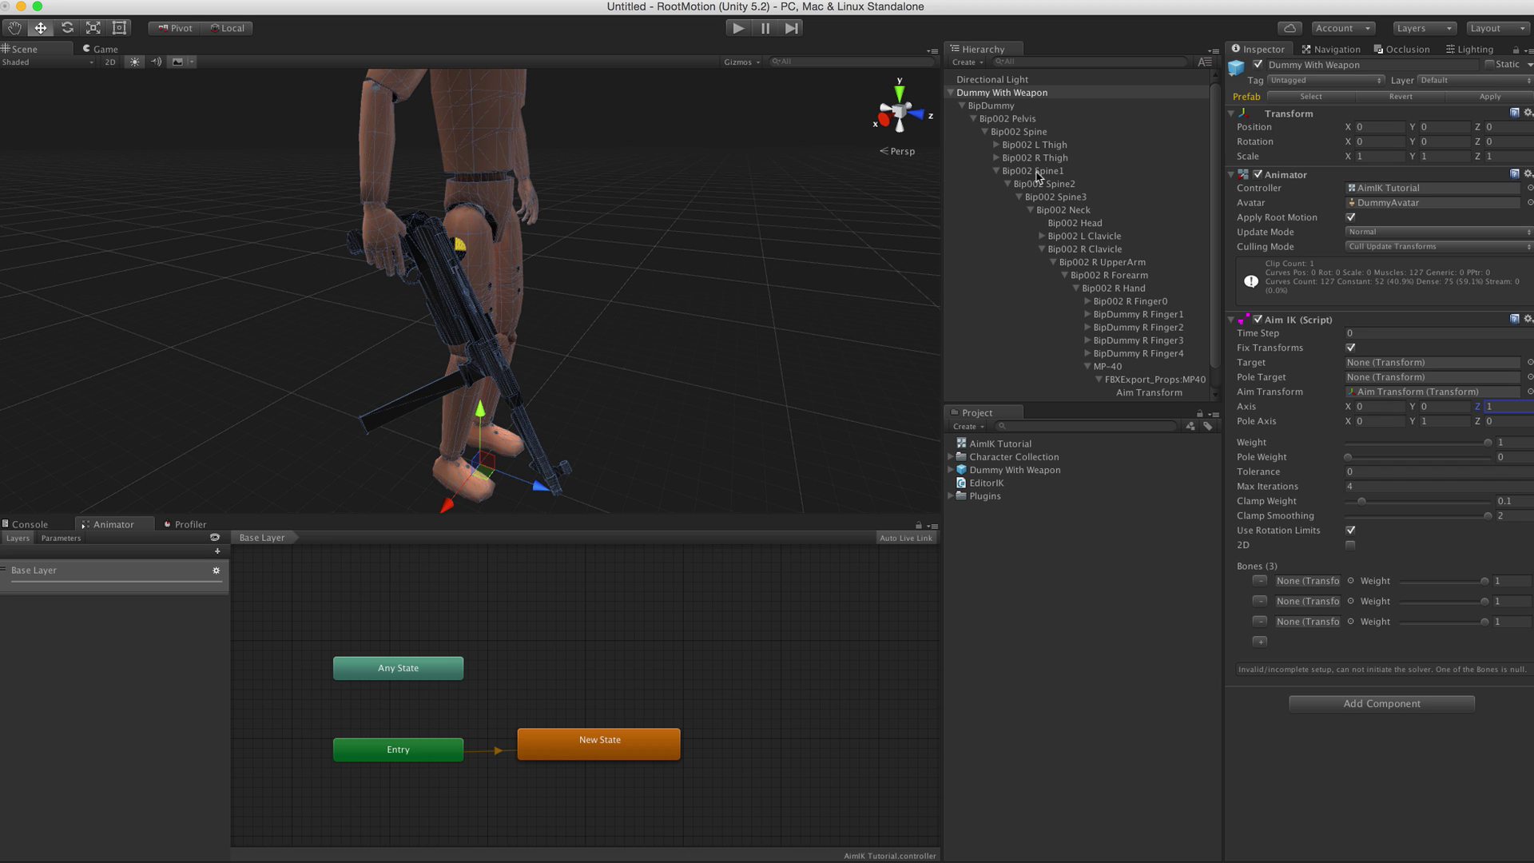
left_click_drag(1038, 176, 1310, 581)
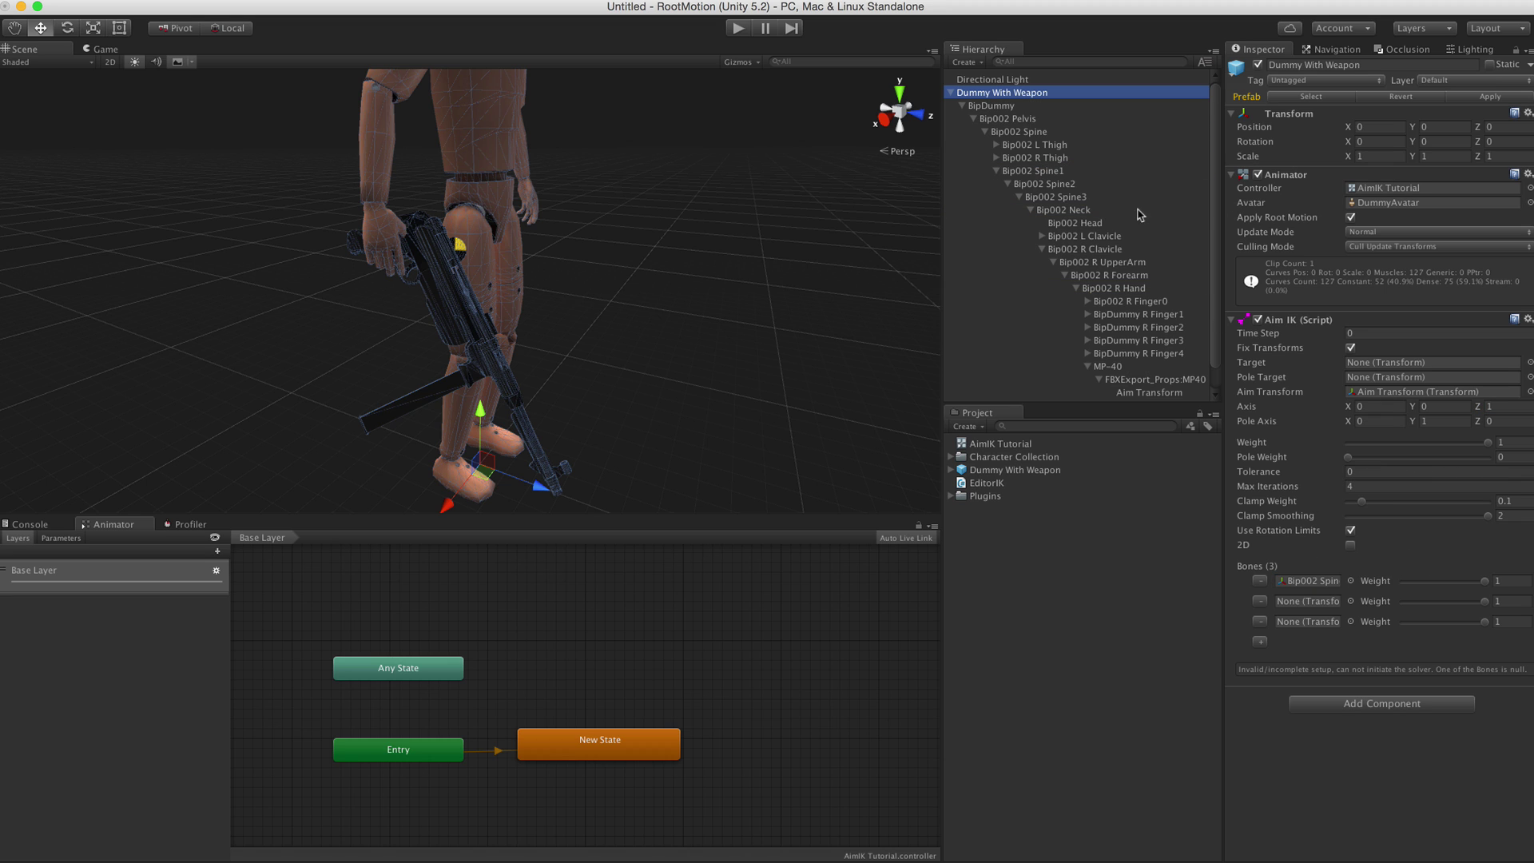
left_click_drag(1065, 188, 1310, 601)
left_click_drag(1055, 196, 1308, 622)
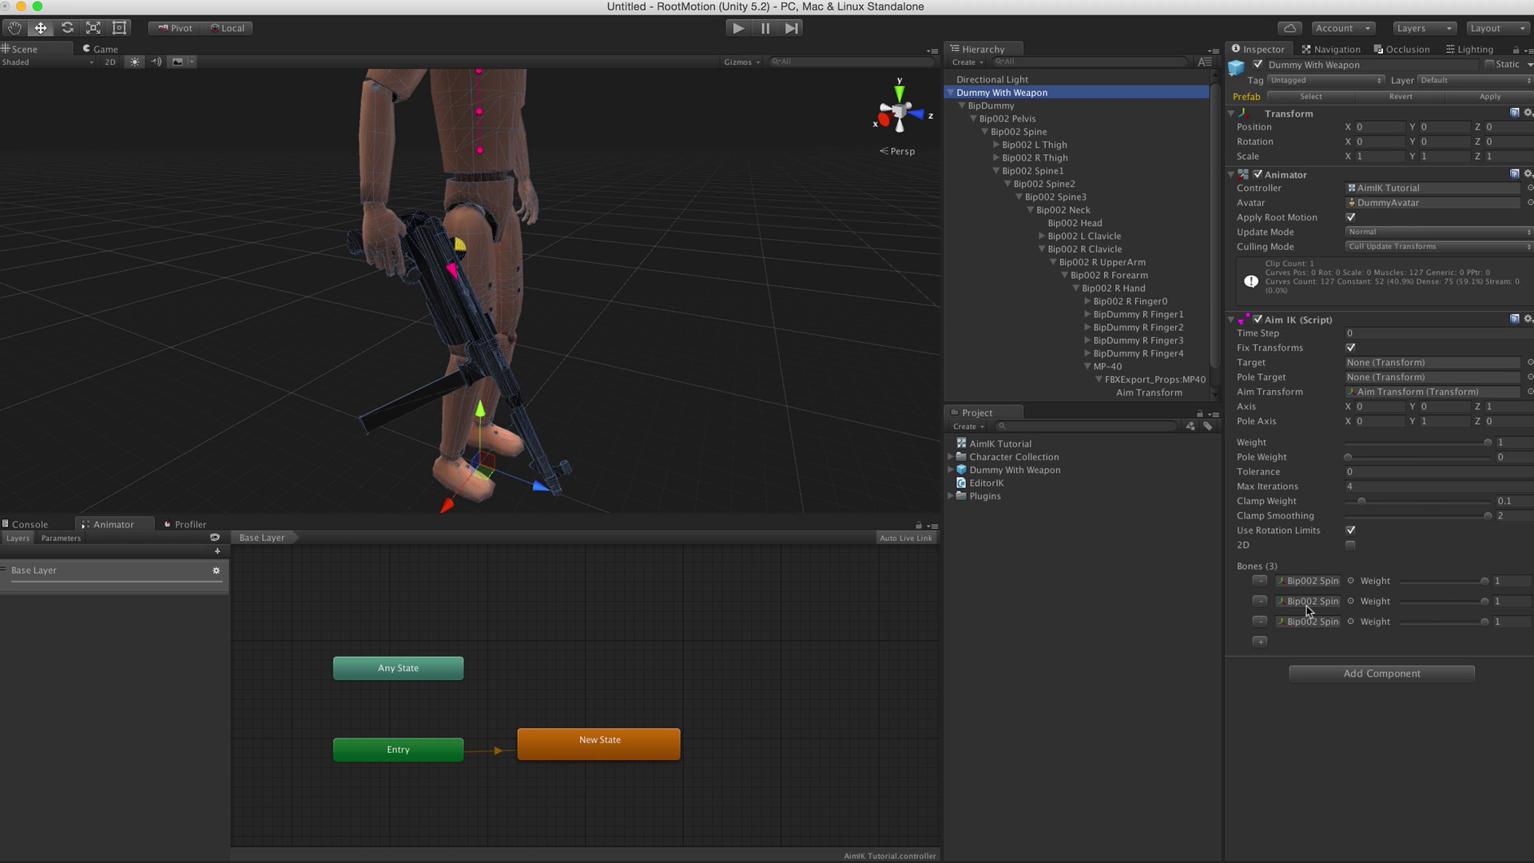
Step: Add a fourth bone to the Aim IK chain and assign Bip002 Neck
middle_click_drag(726, 314, 733, 430)
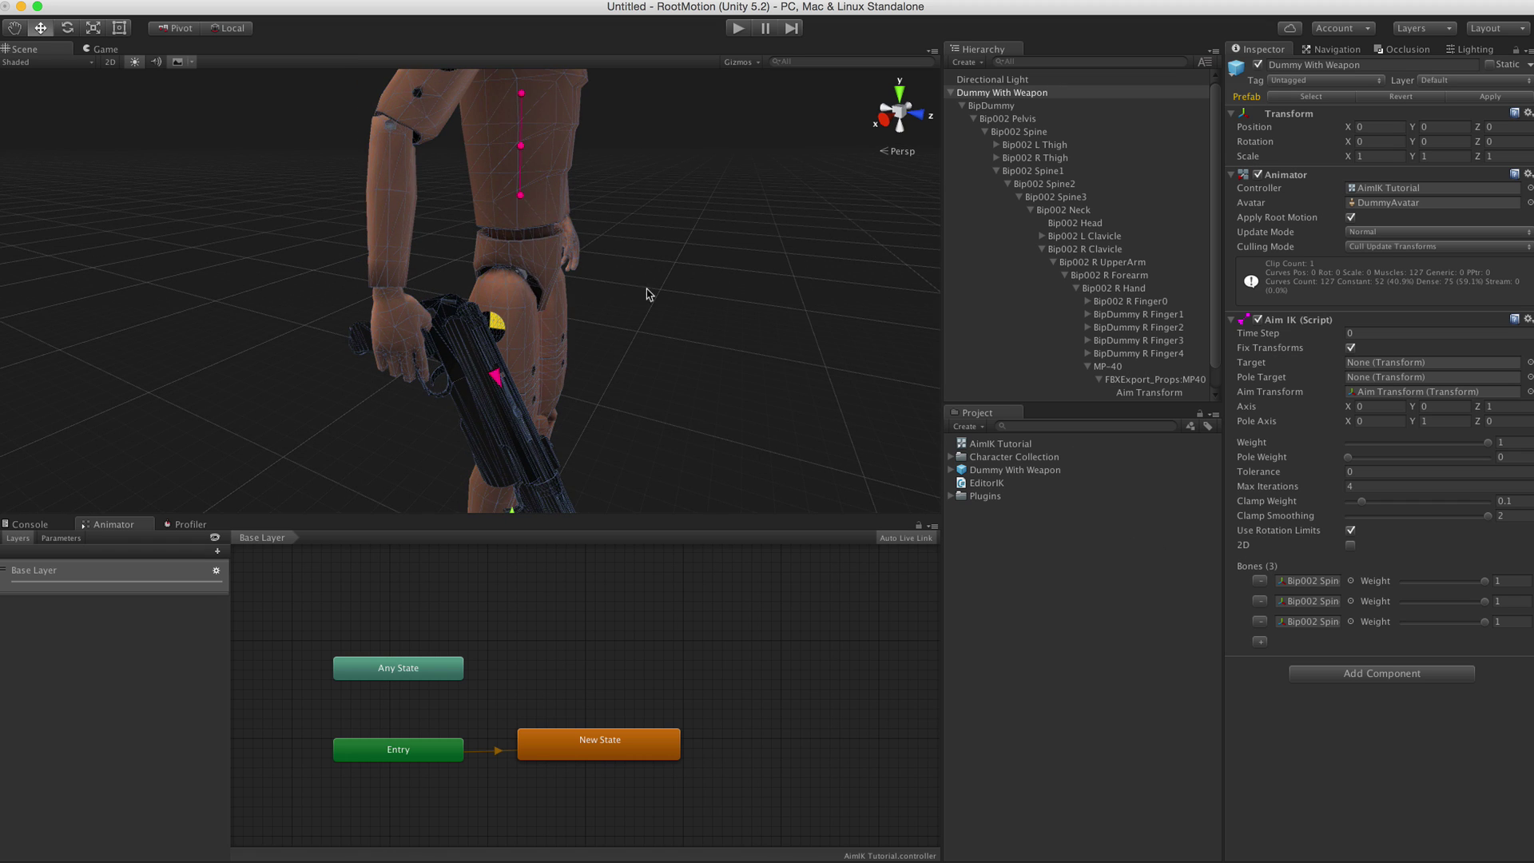
left_click(1260, 644)
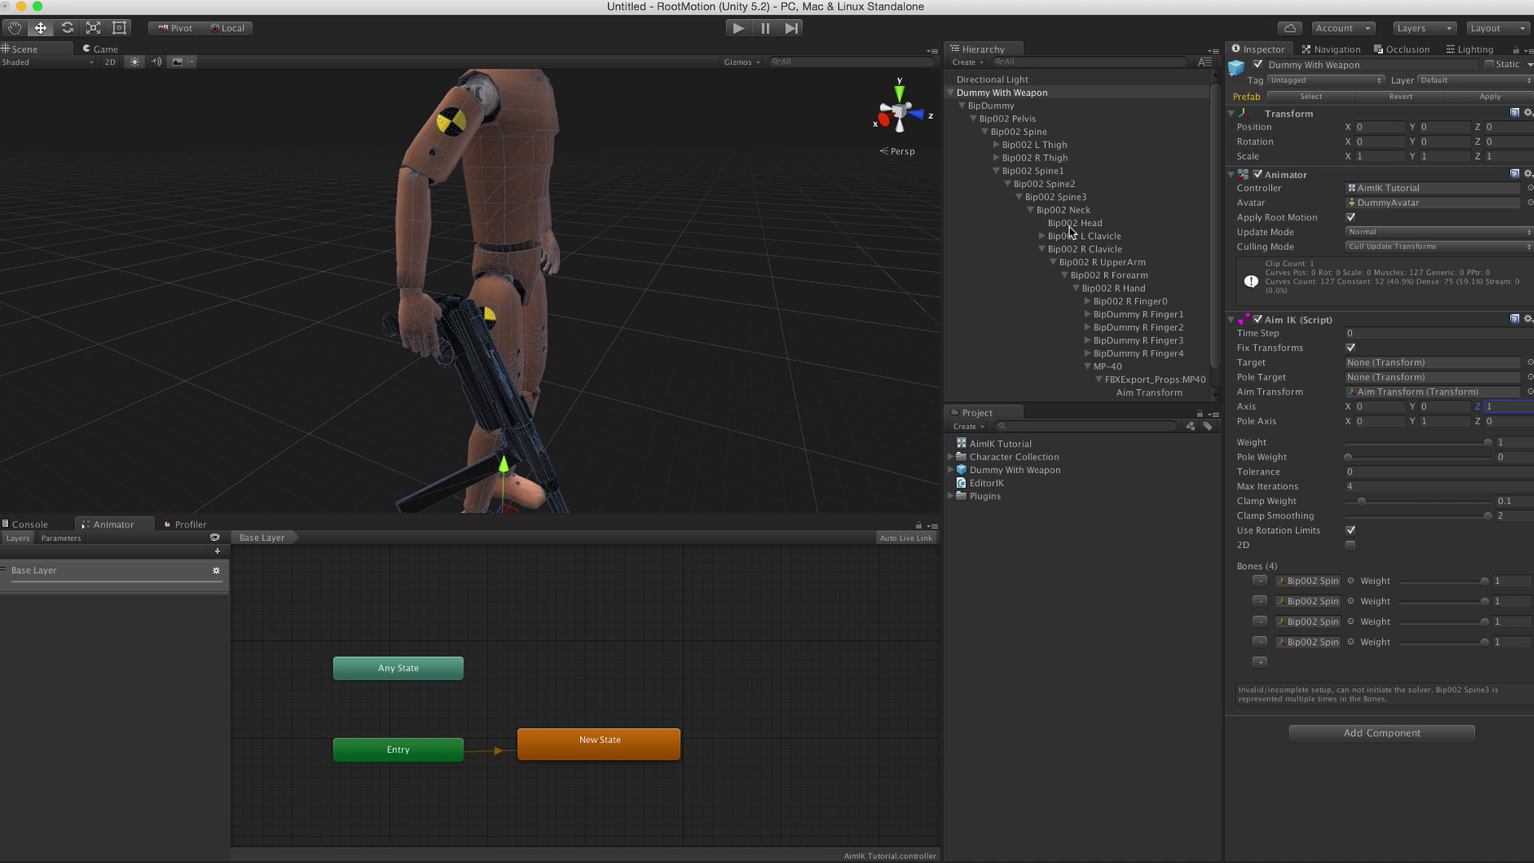
left_click_drag(1062, 210, 1318, 644)
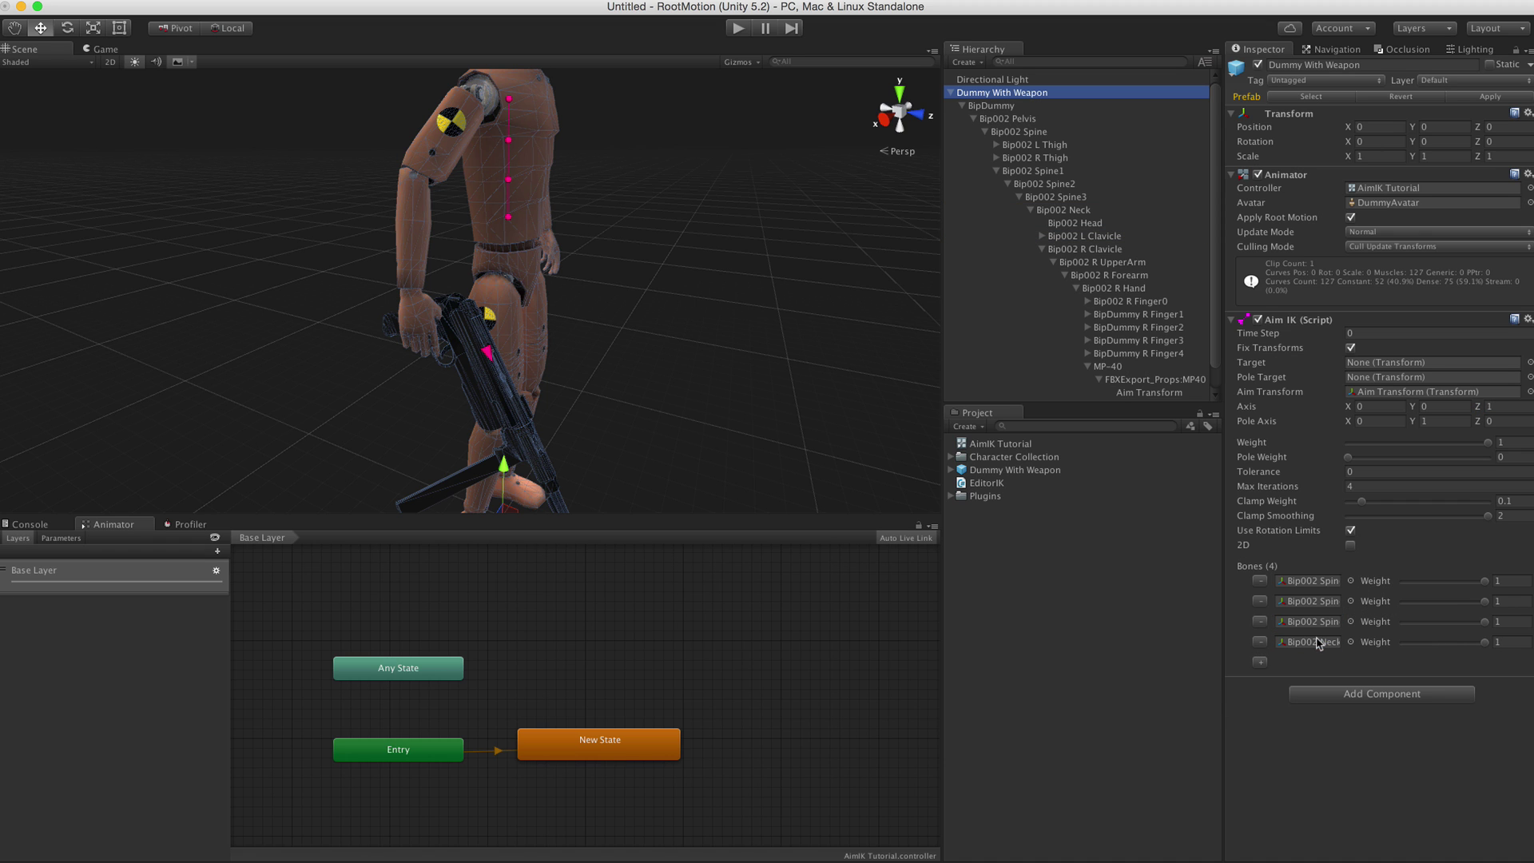
Step: Run the game and test the aiming in the Scene view by moving the Aim IK target in front of the character
left_click(739, 29)
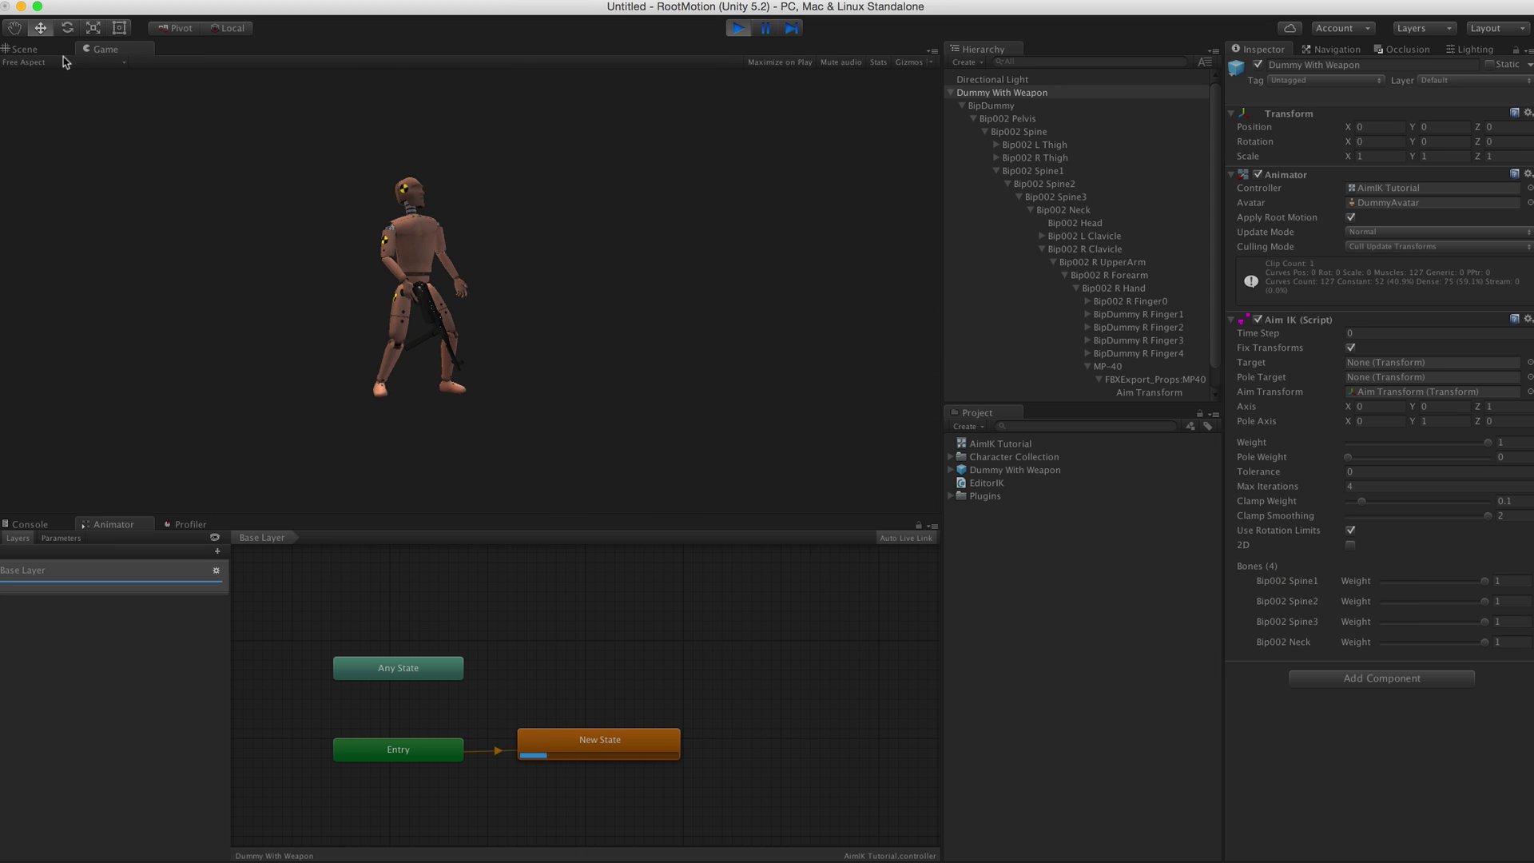
left_click(32, 49)
scroll(639, 375, "down", 5)
left_click_drag(705, 397, 743, 368, "alt")
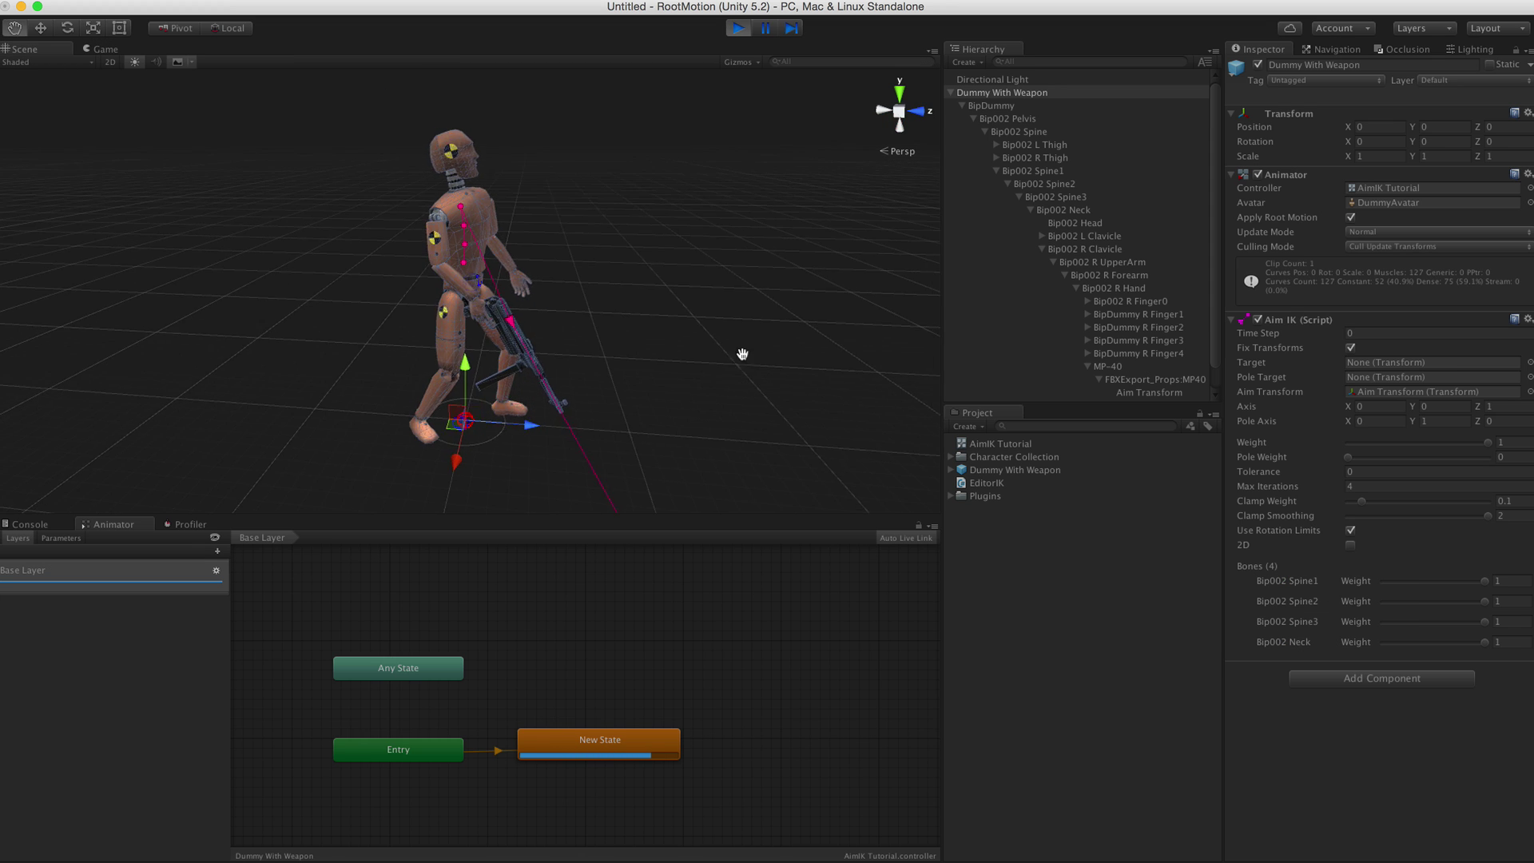
middle_click_drag(743, 352, 740, 279)
scroll(739, 288, "down", 5)
left_click_drag(675, 491, 684, 143)
middle_click_drag(606, 153, 615, 286)
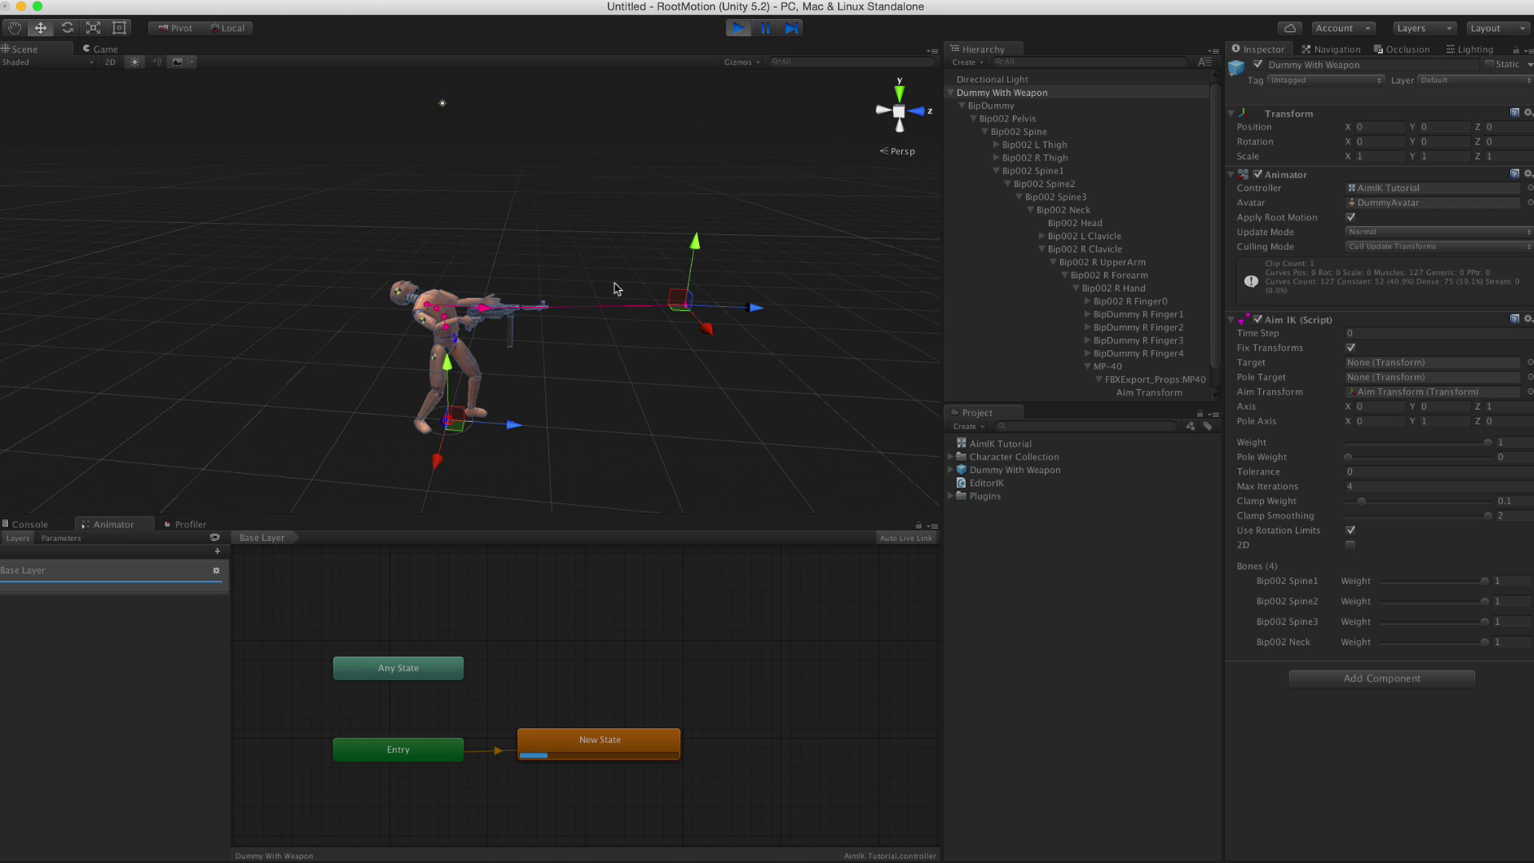
Step: Test the low-ready pose by moving the Aim IK target to the ground and back up in front of the character
scroll(615, 288, "up", 5)
middle_click_drag(650, 354, 646, 309)
left_click_drag(813, 266, 609, 493)
middle_click_drag(633, 359, 644, 319)
scroll(635, 338, "up", 3)
scroll(644, 321, "down", 3)
left_click_drag(612, 413, 527, 494)
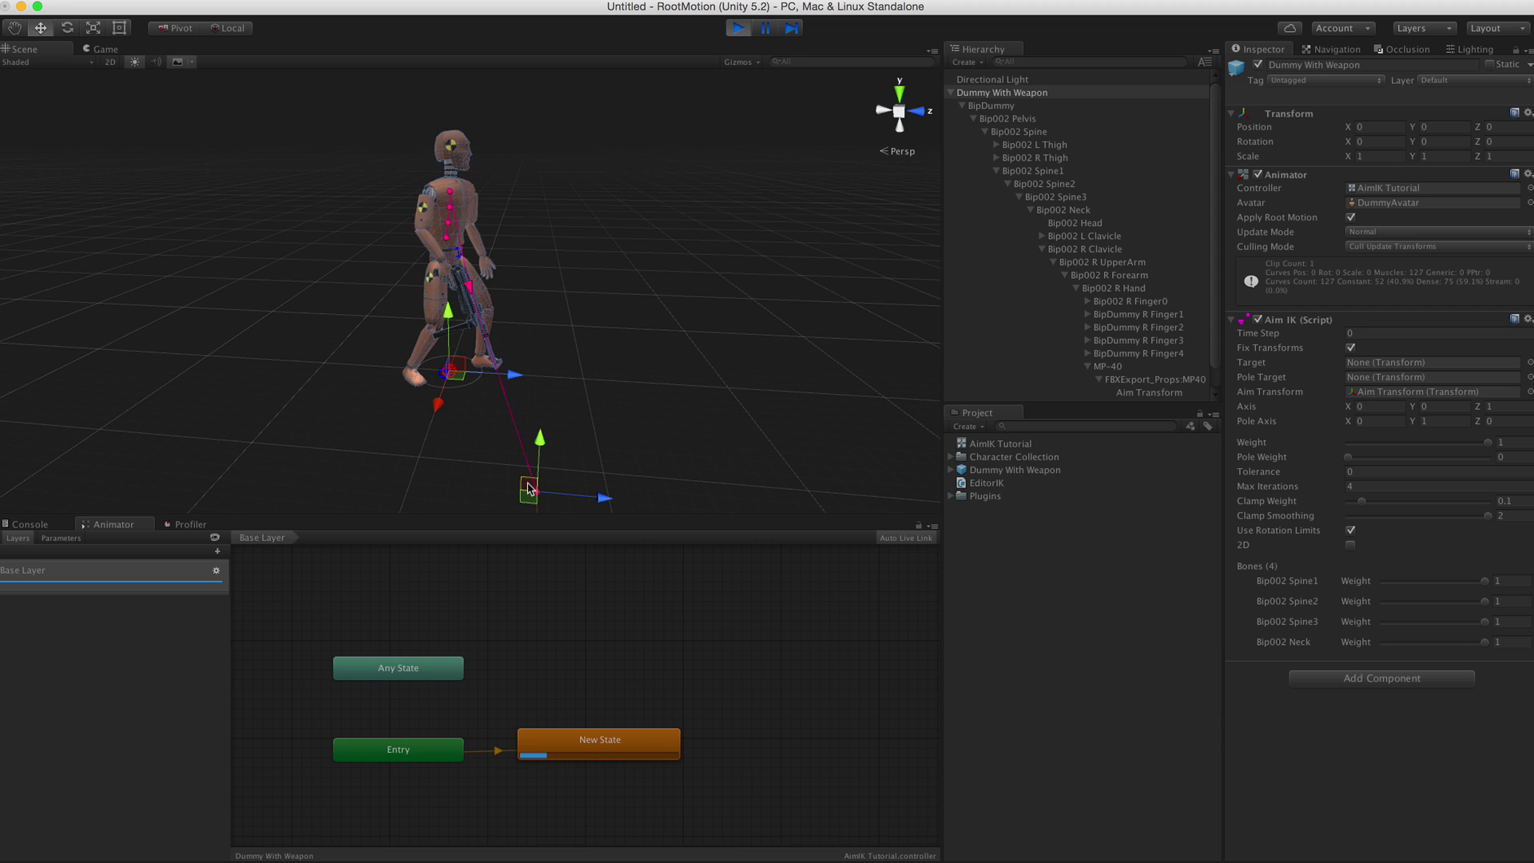
left_click_drag(528, 489, 816, 194)
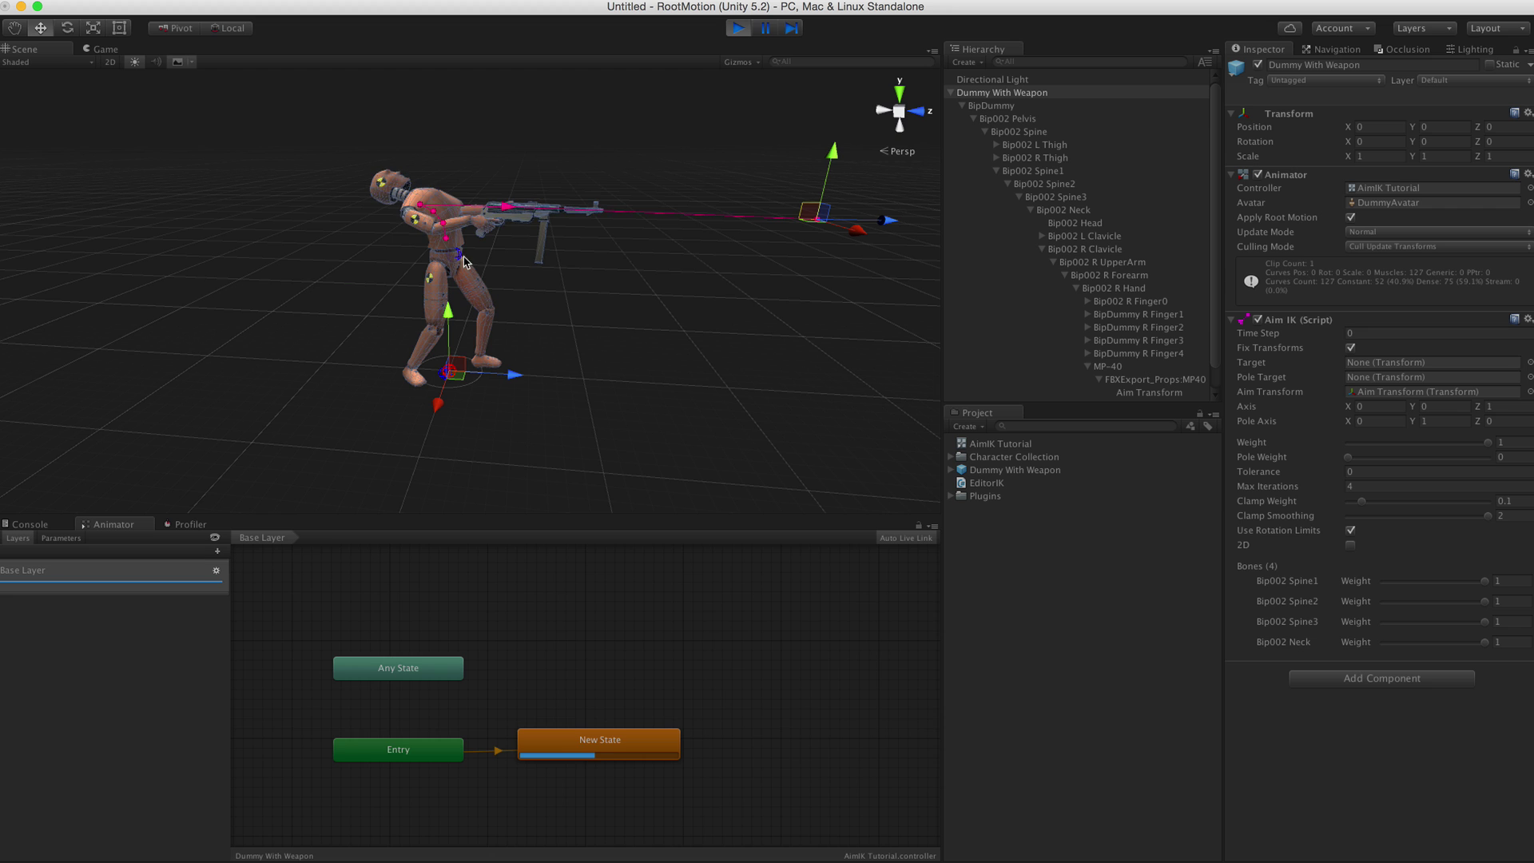
left_click_drag(559, 240, 633, 336, "alt")
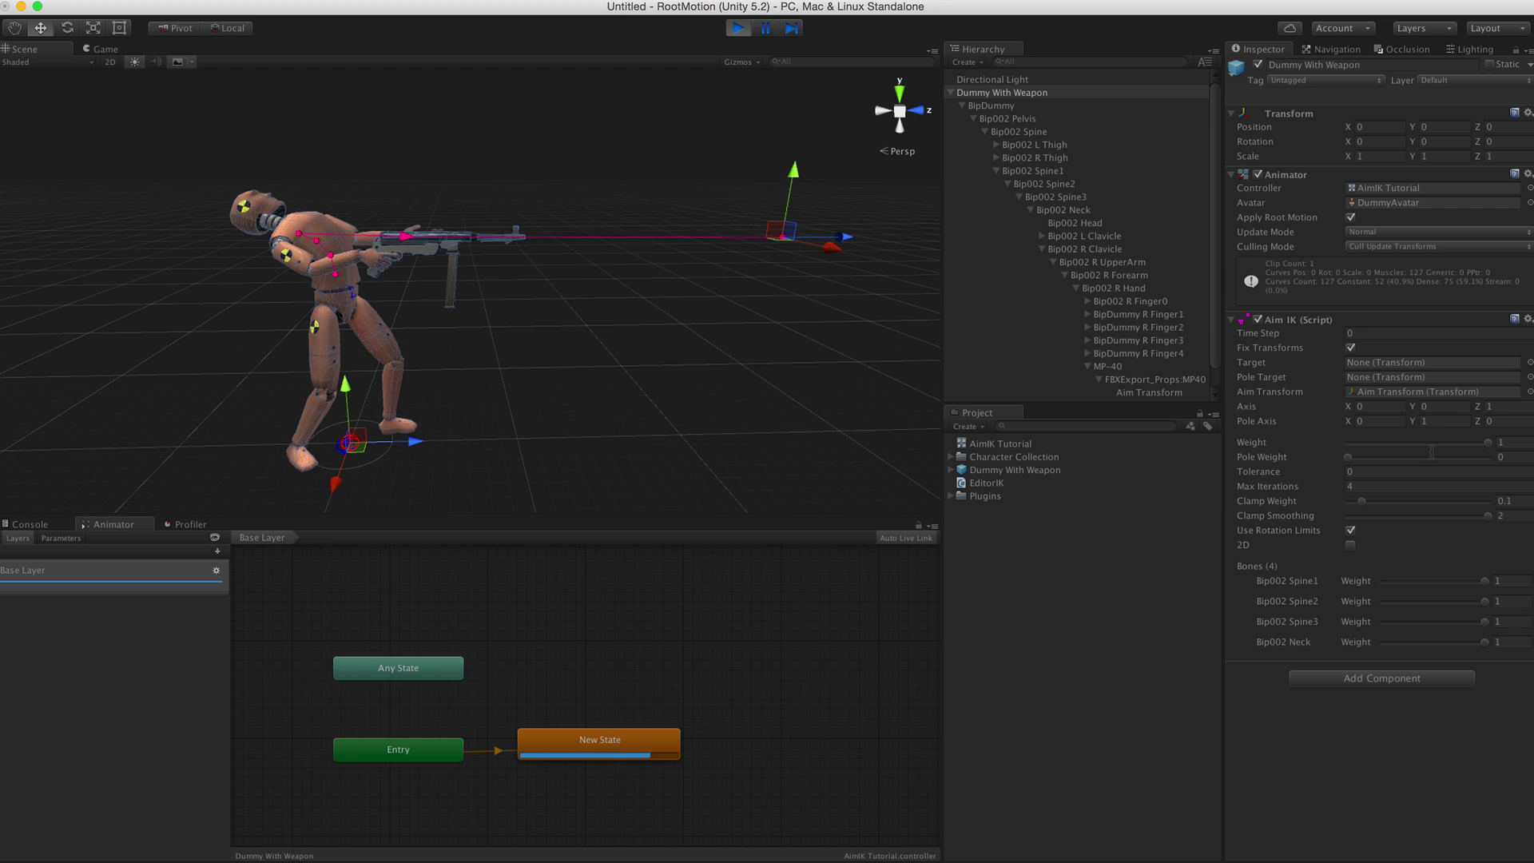
Step: Try the Aim IK component's Weight slider and stop the running game
mouse_move(1488, 444)
left_mouse_down()
mouse_move(1344, 445)
mouse_move(1505, 451)
mouse_move(1330, 444)
mouse_move(1493, 445)
left_mouse_up()
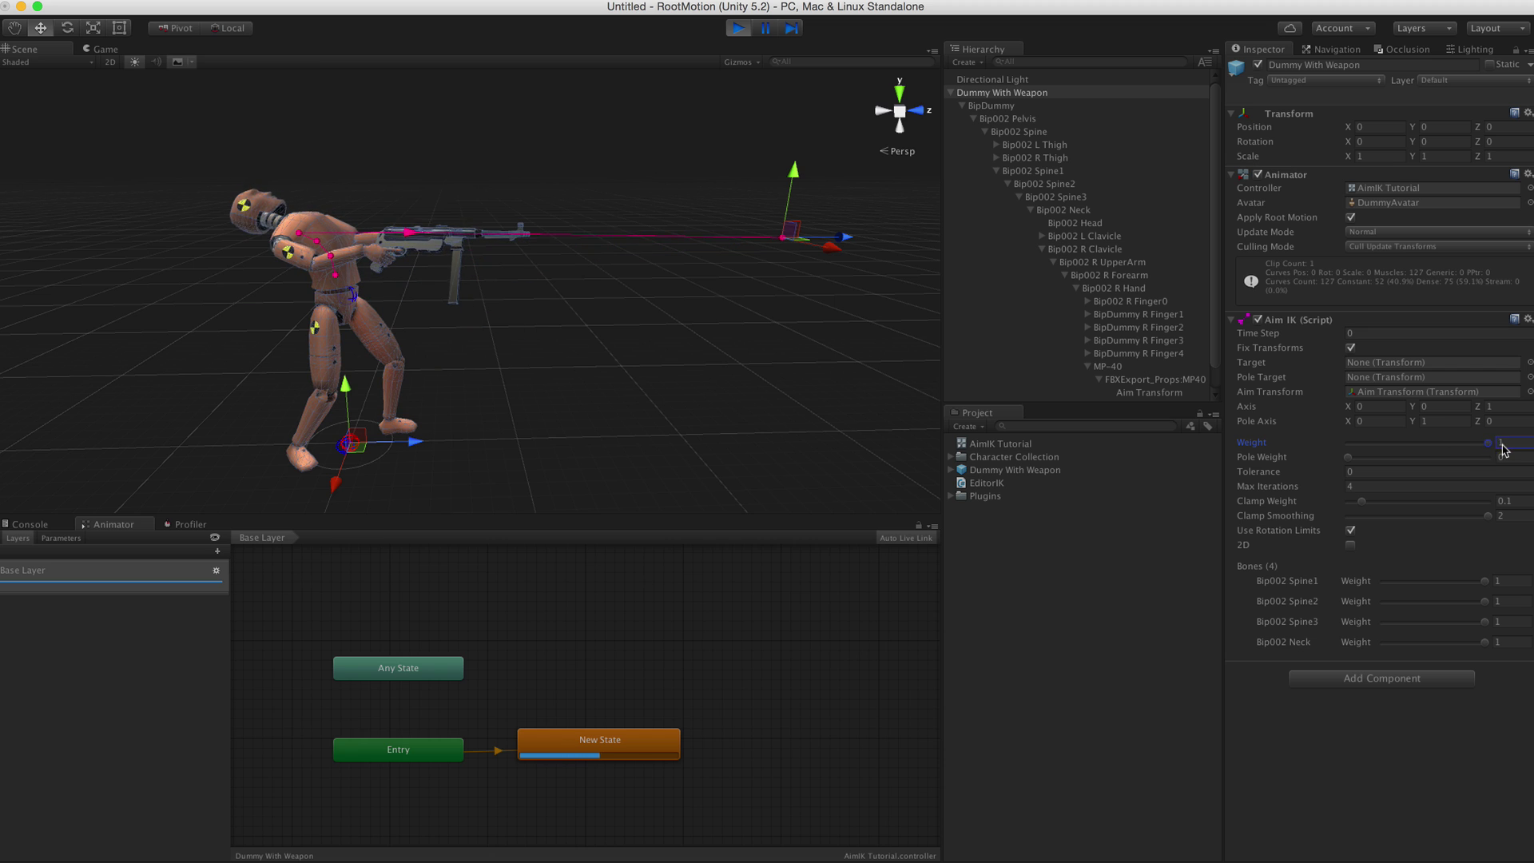
left_click(738, 28)
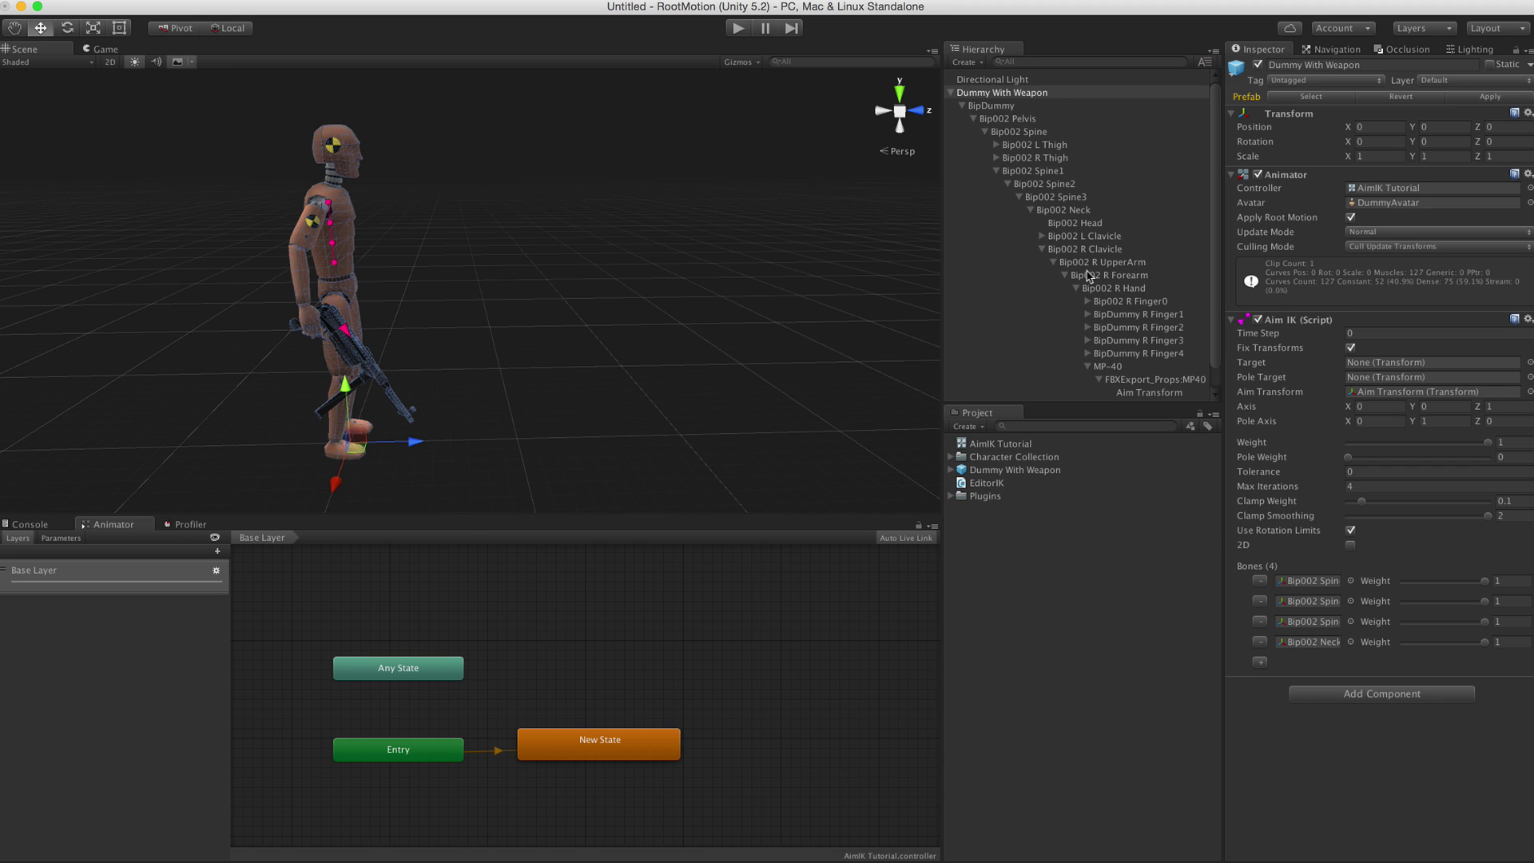
Step: Inspect the Base Layer state's motion and preview its Aim MP-40 Standing Breathe animation clip from the side
middle_click_drag(386, 602, 426, 578)
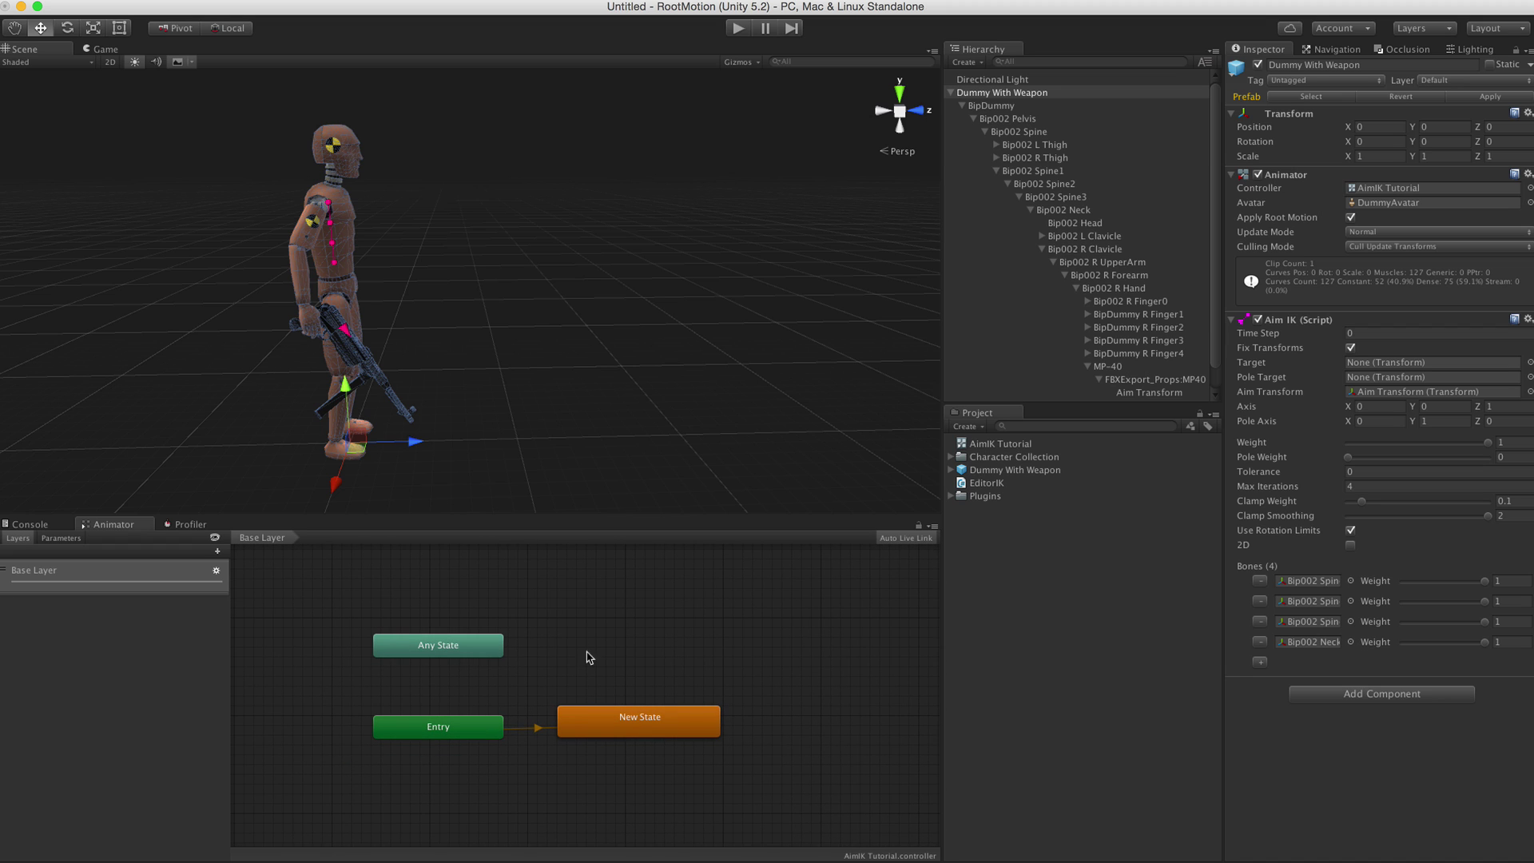
left_click(613, 731)
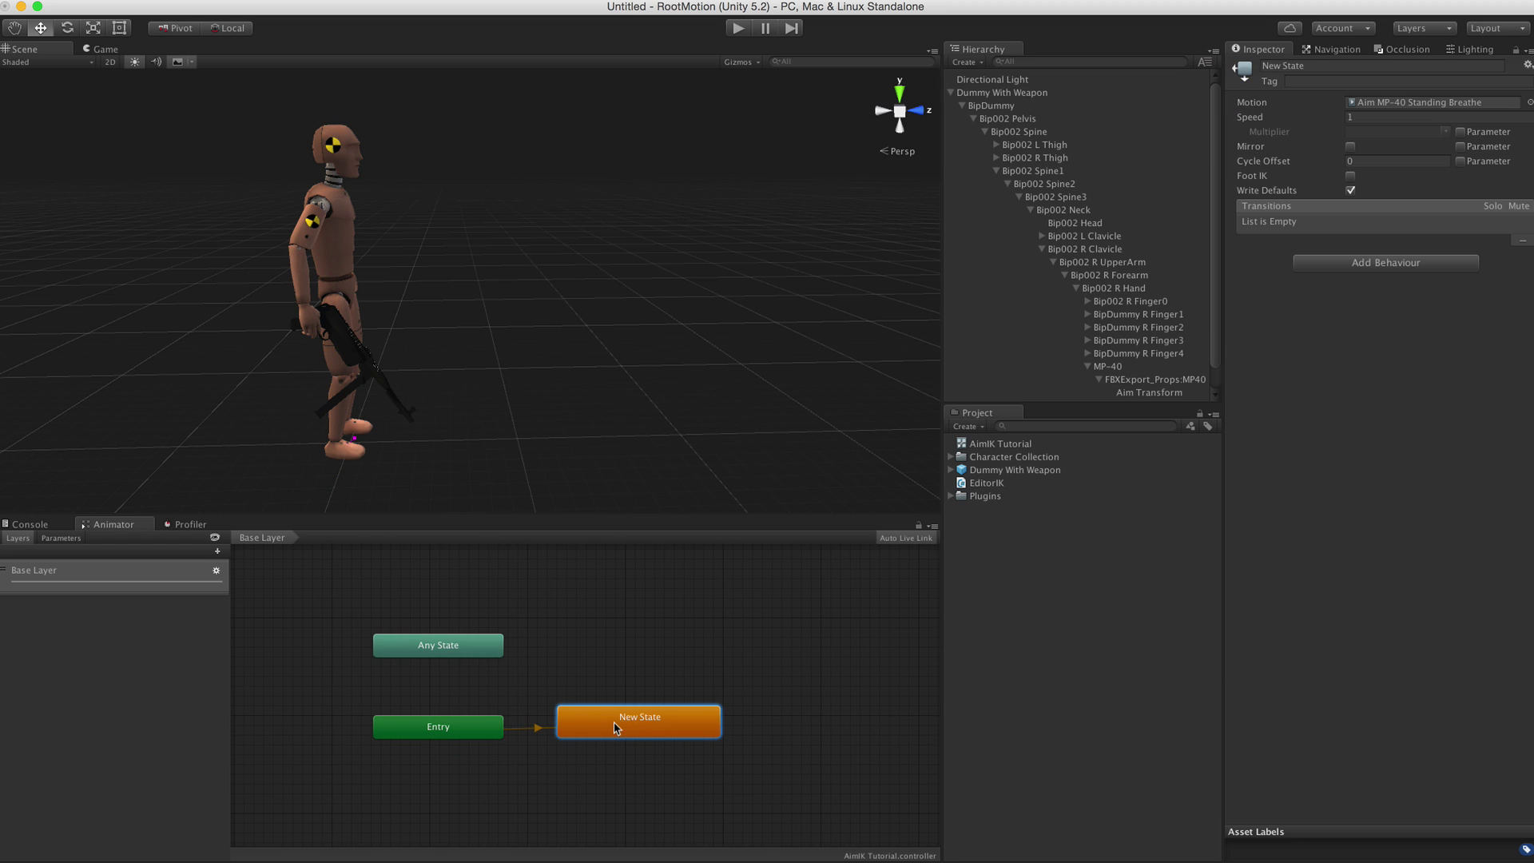
left_click(1398, 106)
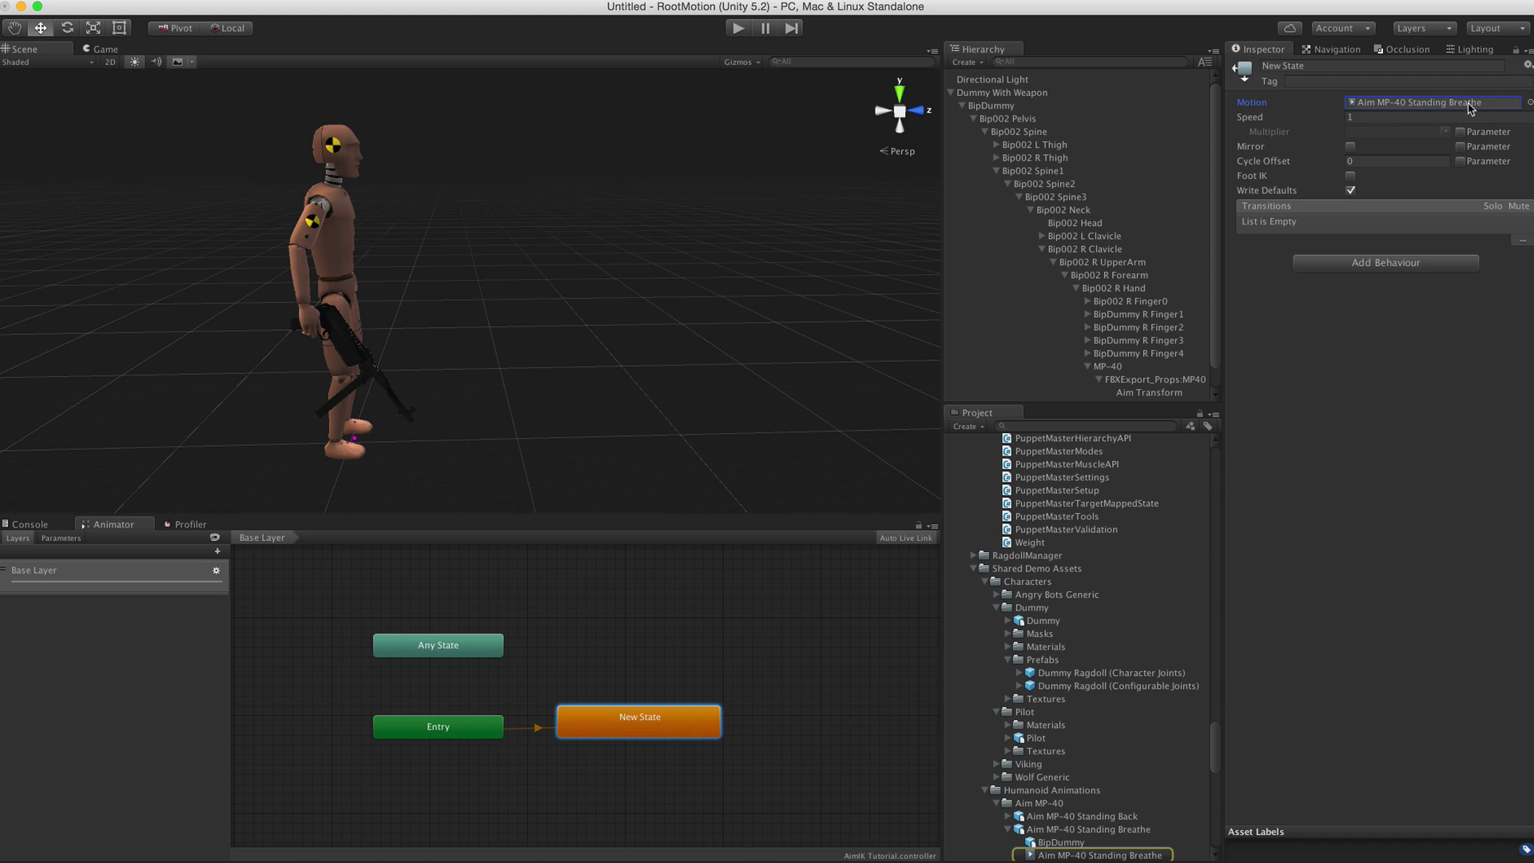
left_click(1076, 855)
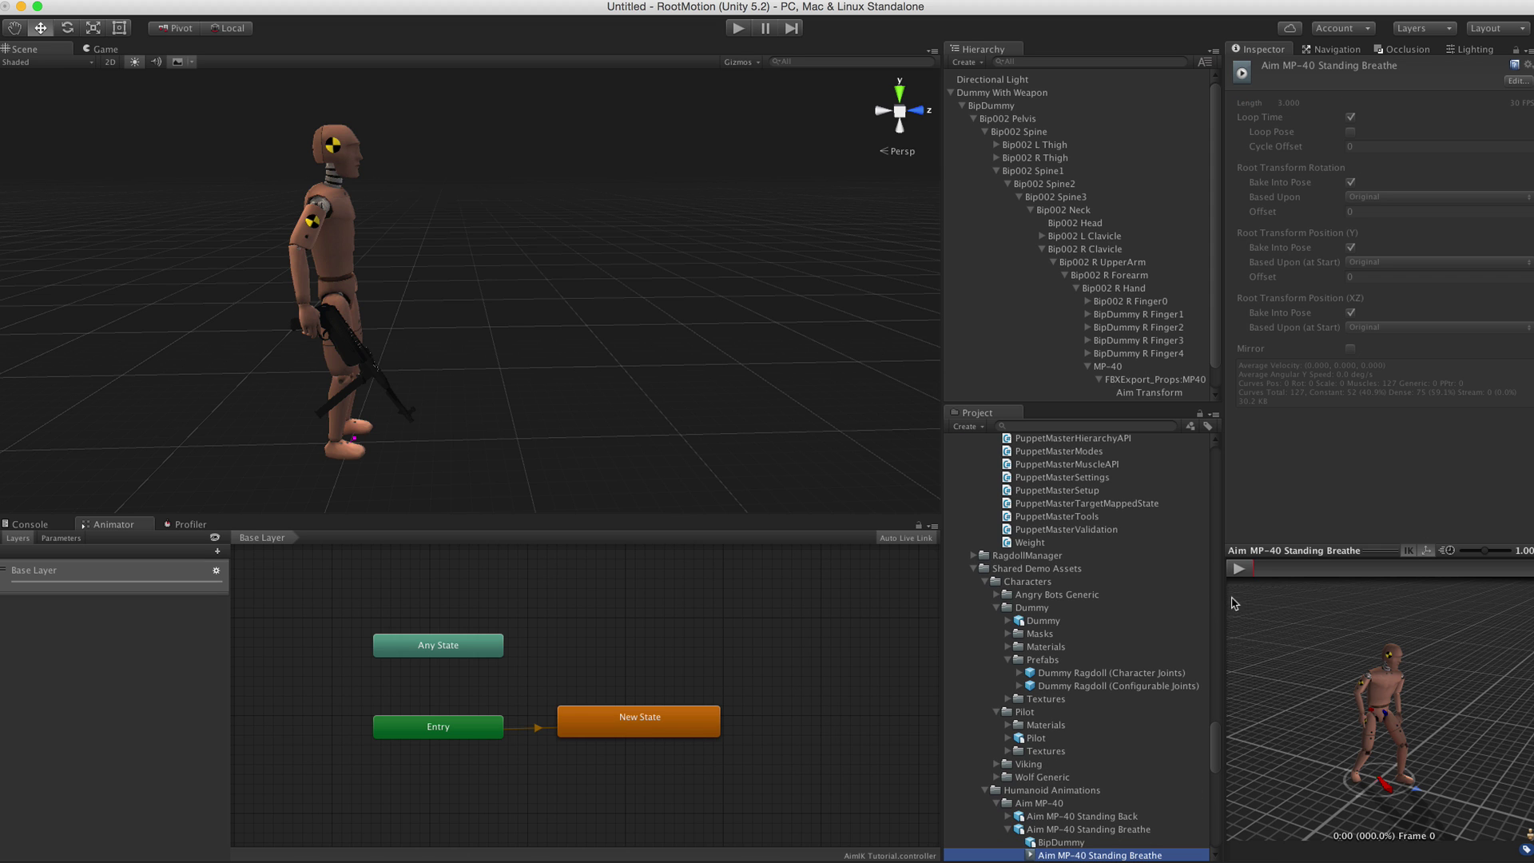
left_click(1238, 569)
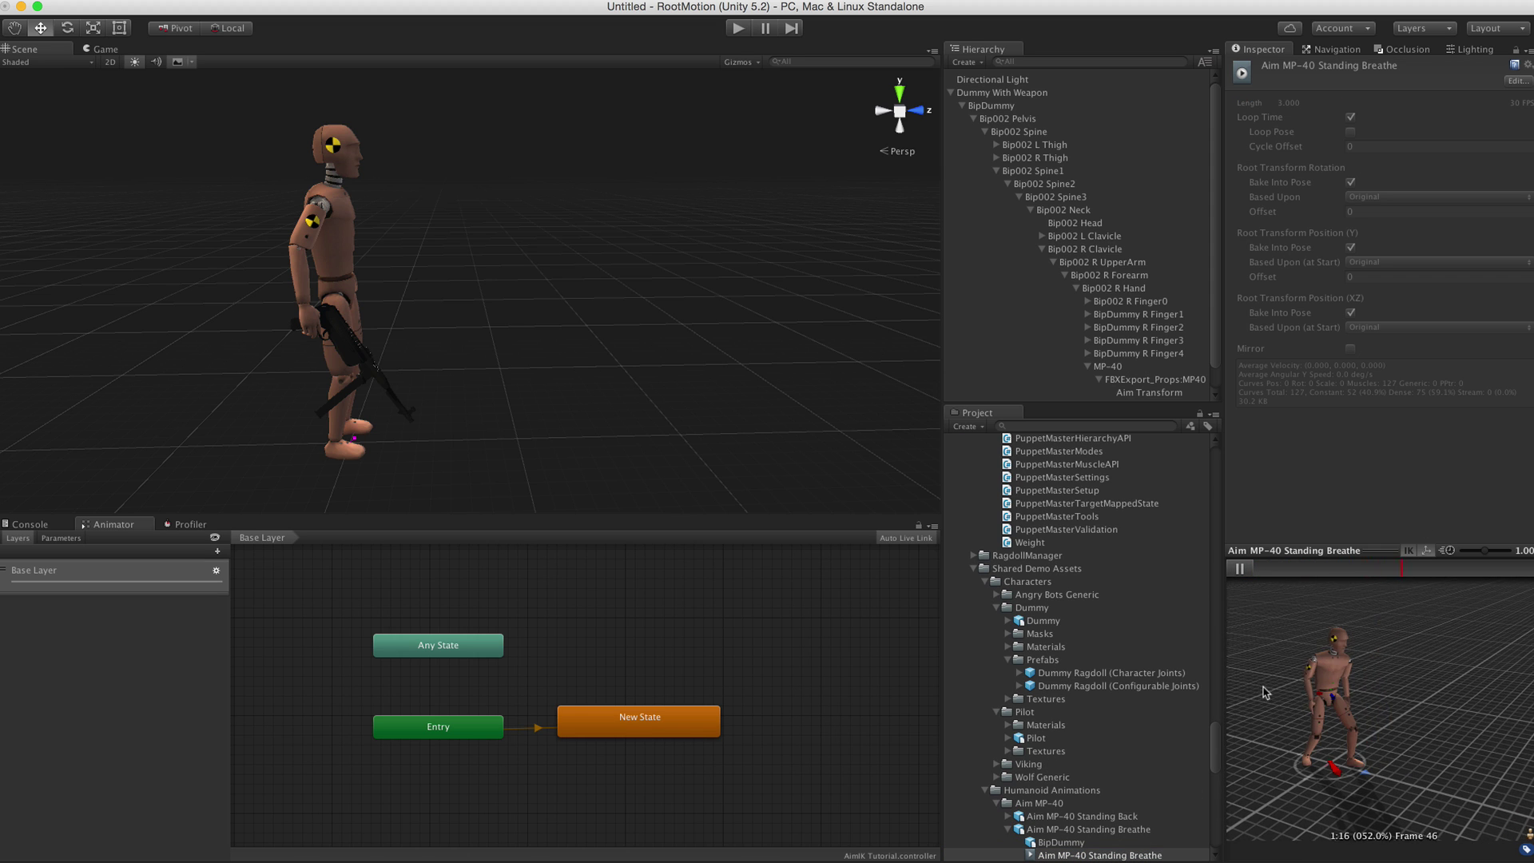
left_click_drag(1305, 689, 1369, 650)
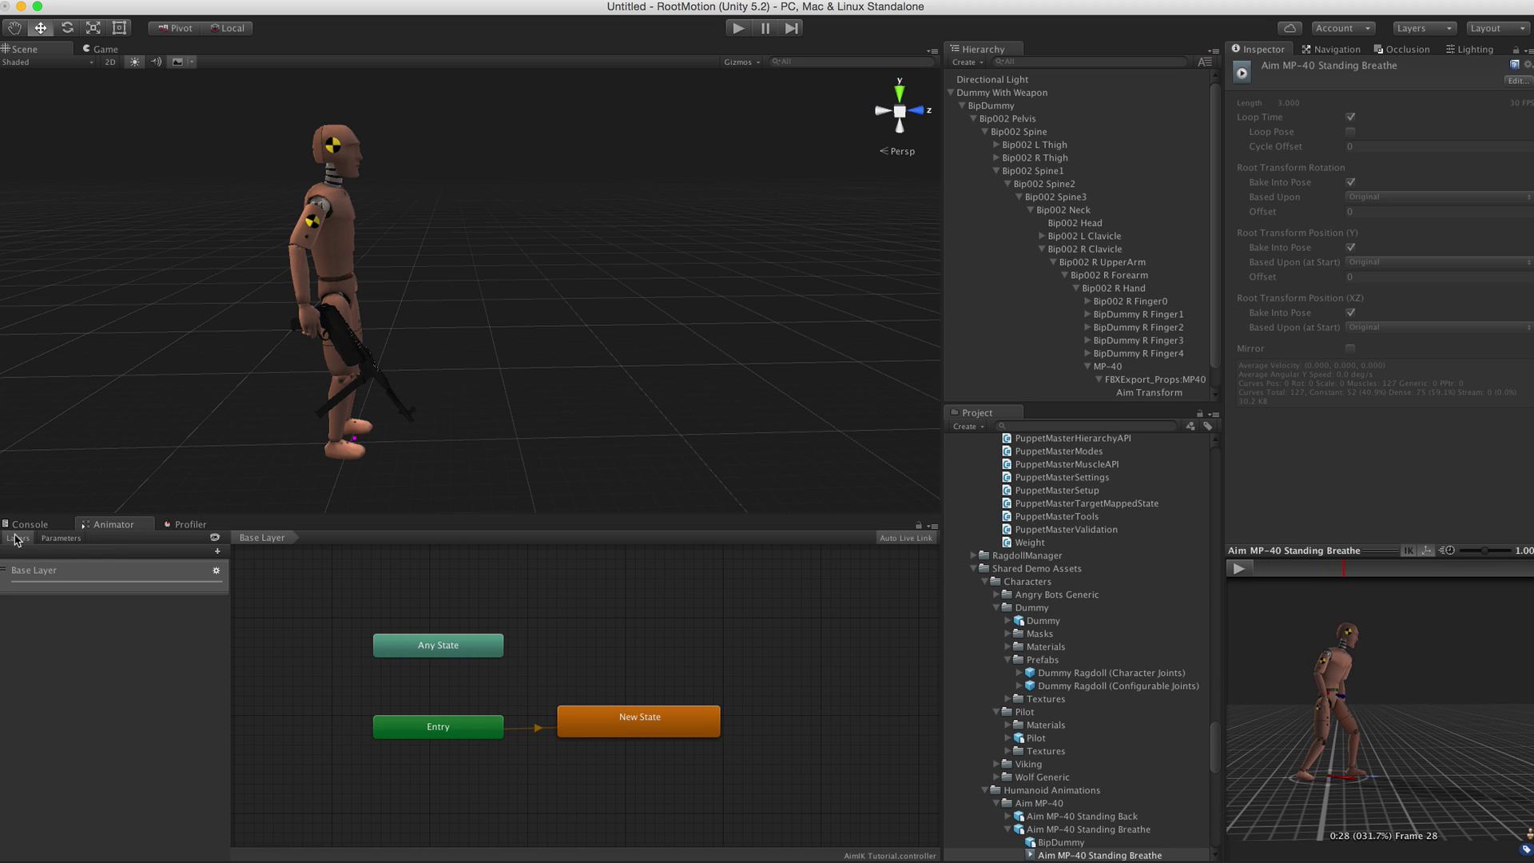
Step: Add a second layer to the animator controller and name it Upper Body Aiming
left_click(217, 553)
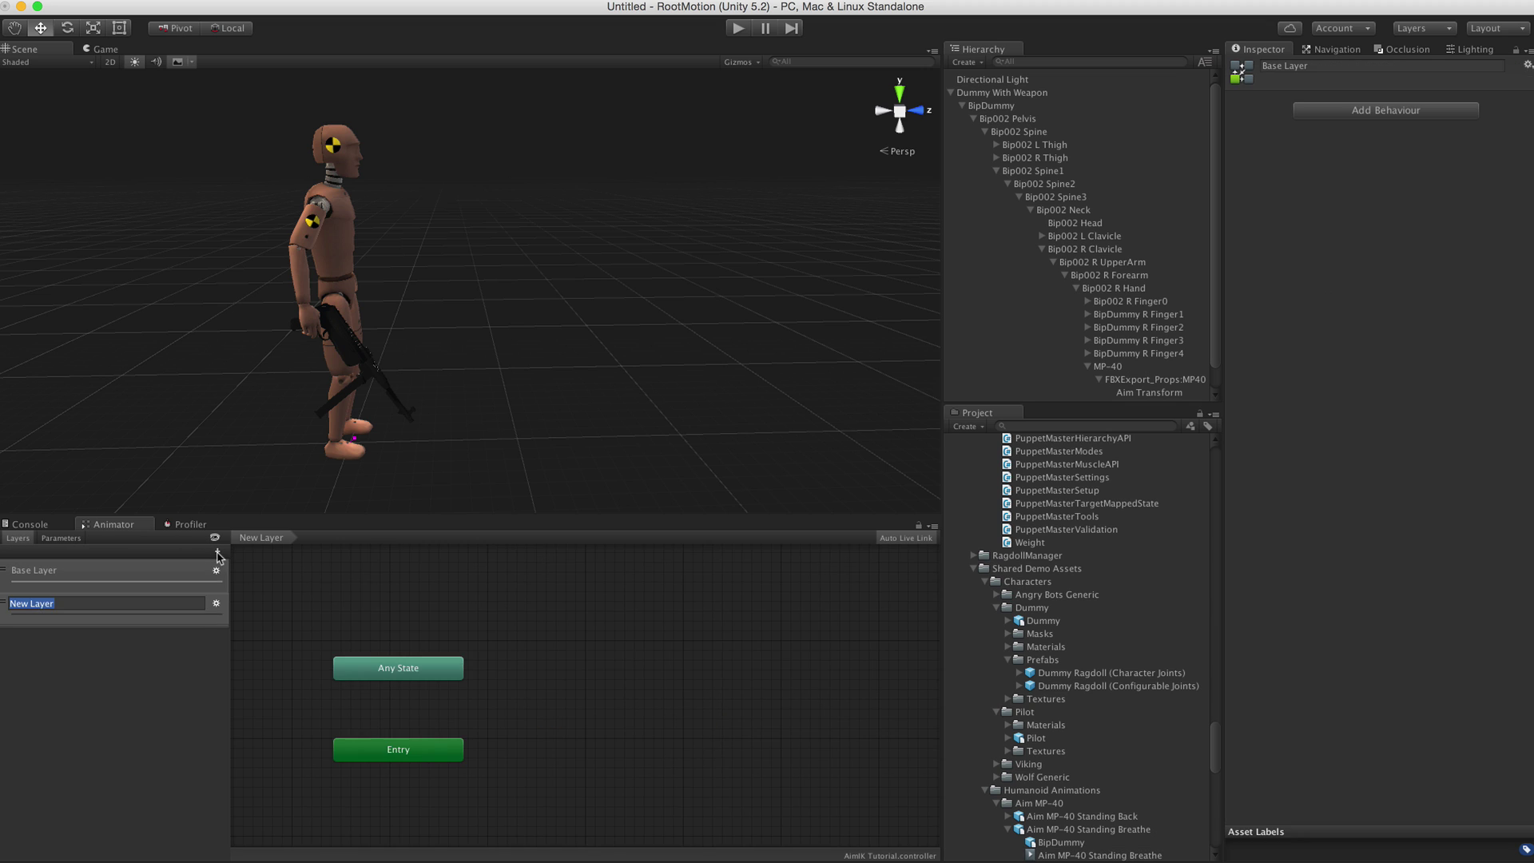
type("Upper Body Aiming")
key("Return")
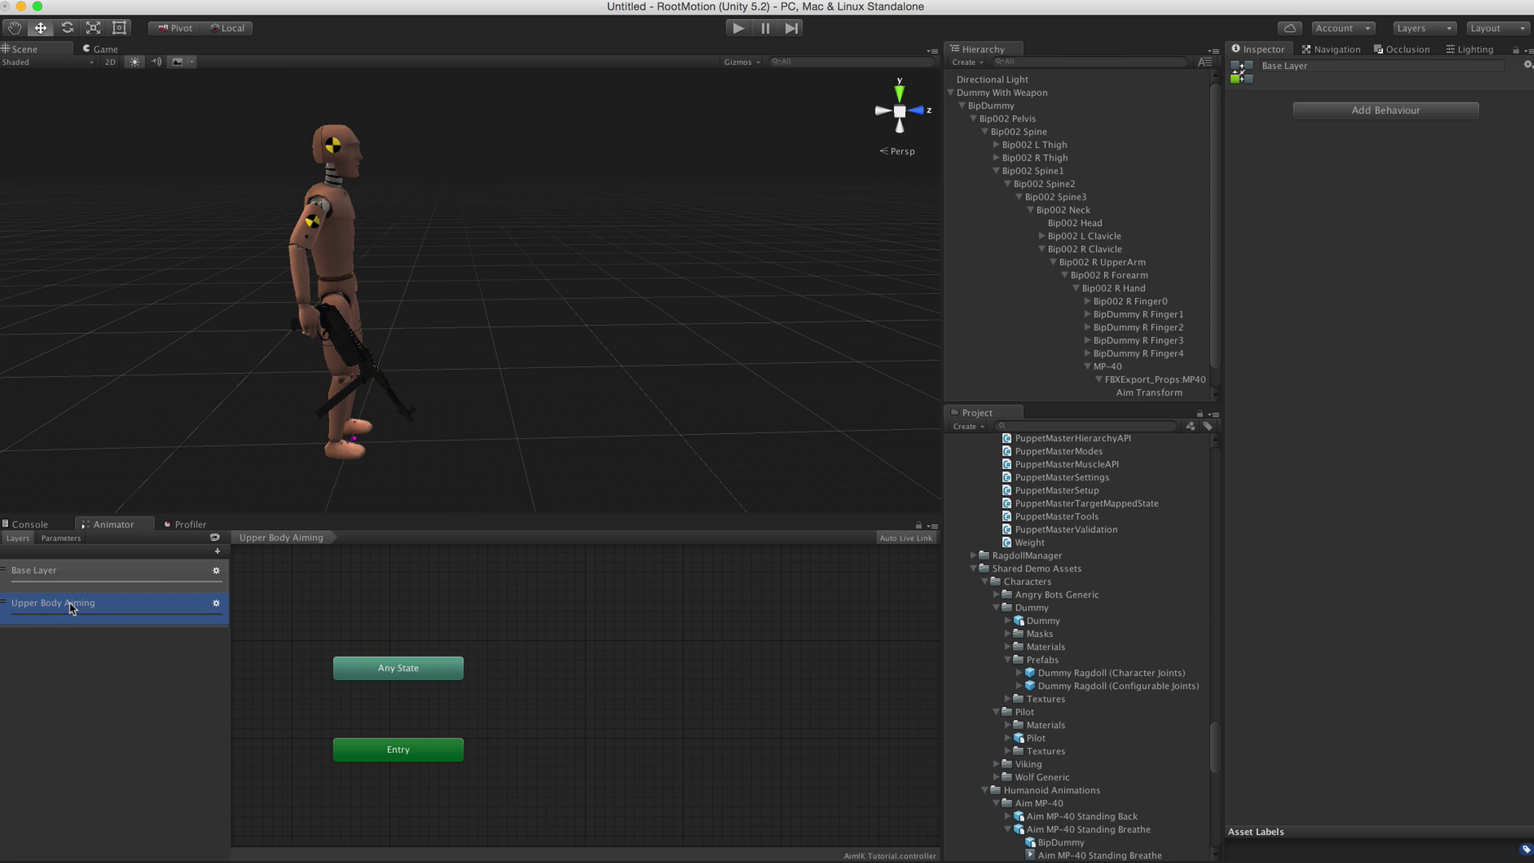
Step: Create an empty state in the Upper Body Aiming layer and place it beside the Entry node
left_click(580, 665)
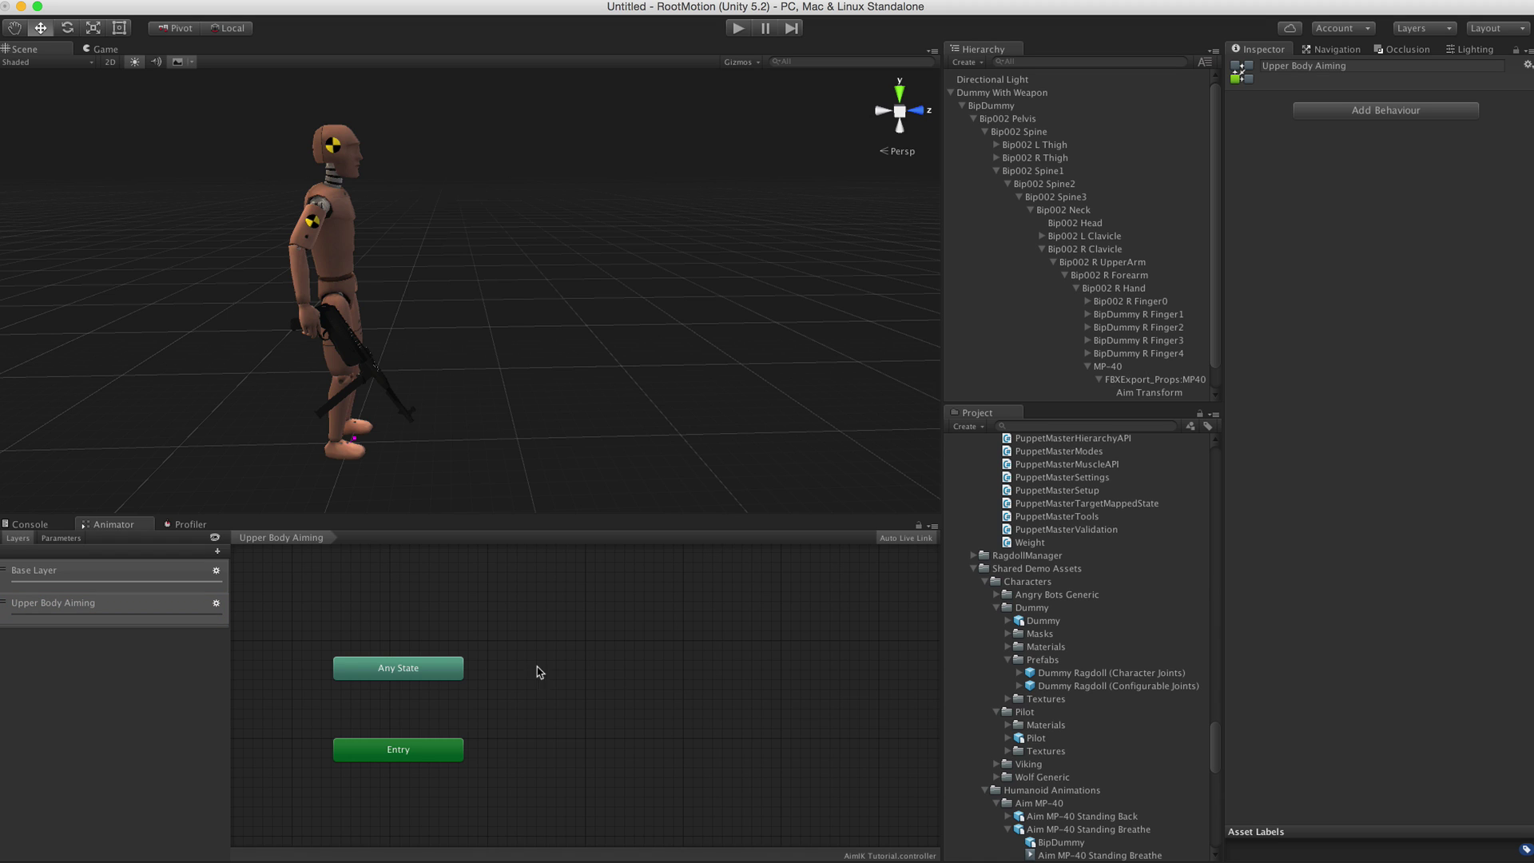
right_click(611, 685)
mouse_move(639, 695)
left_click(805, 693)
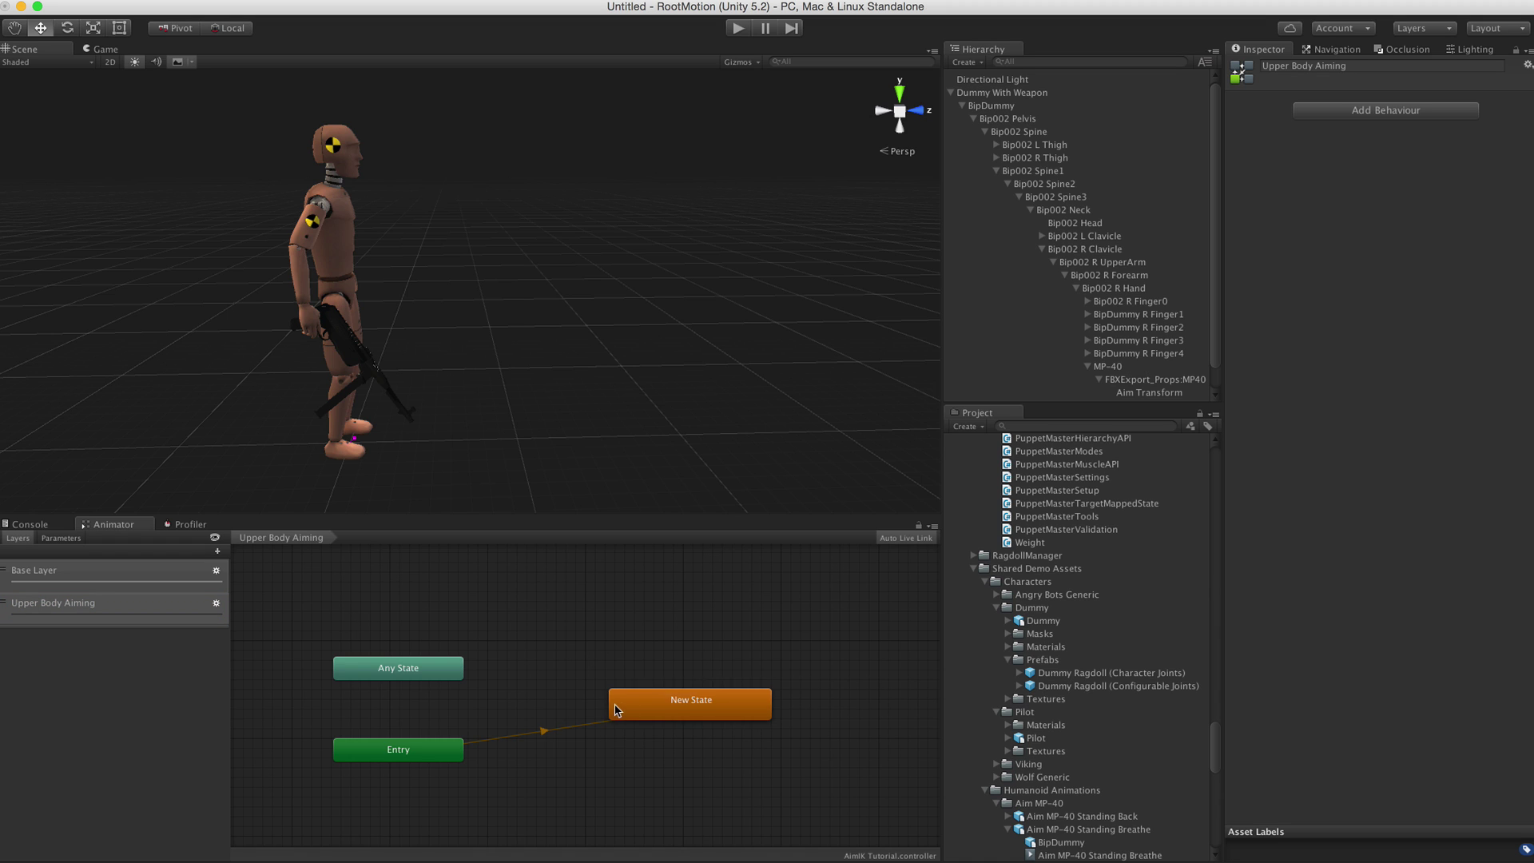
left_click_drag(615, 709, 543, 729)
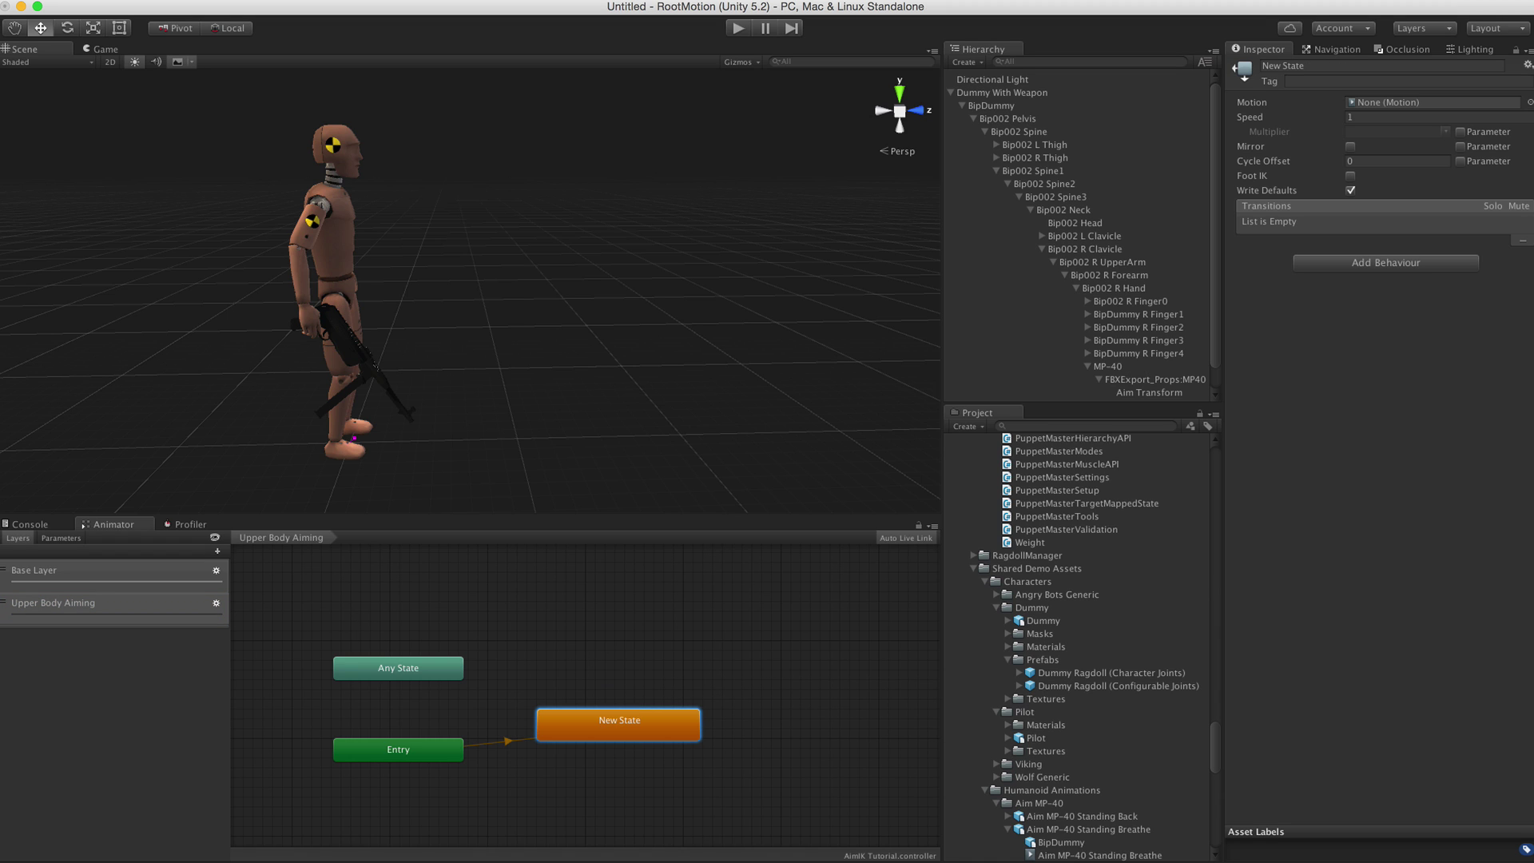
Step: Assign the Aim MP-40 Standing Front clip as the new state's motion
left_click(1529, 103)
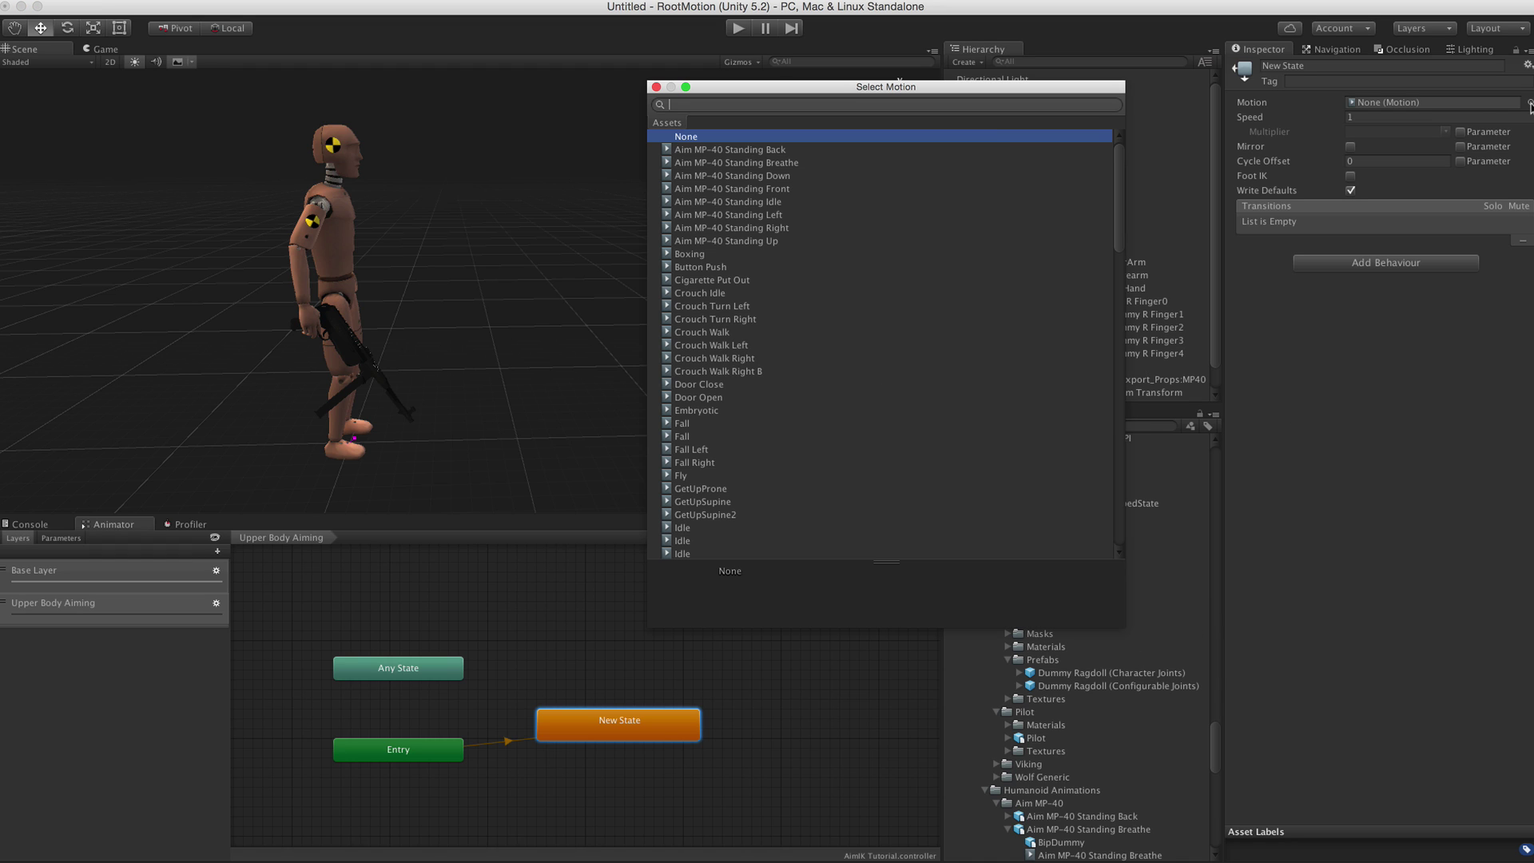
left_click(749, 192)
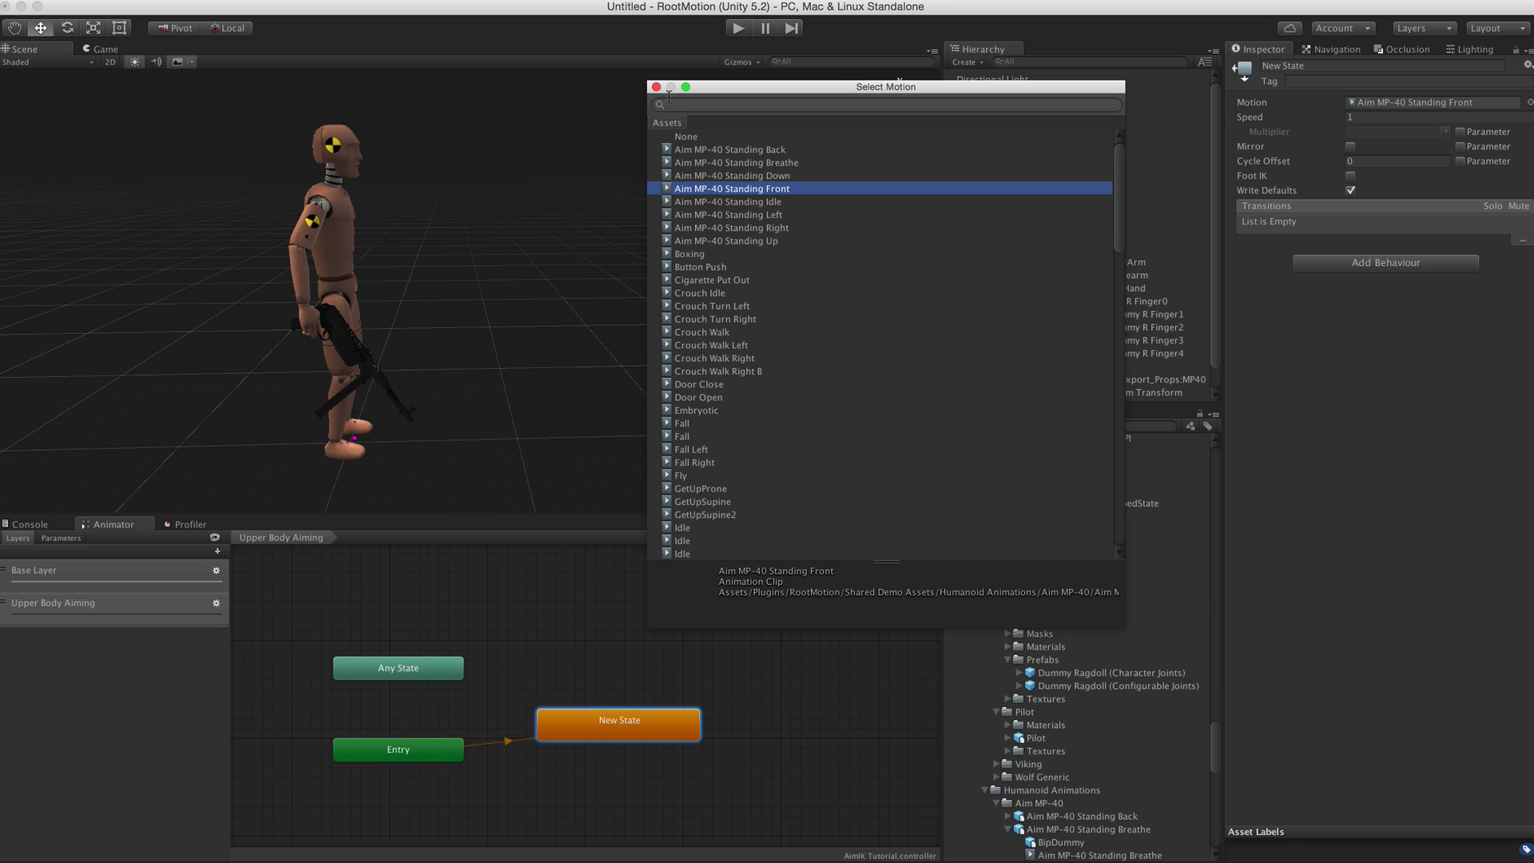
left_click(655, 87)
Step: Locate the Aim MP-40 Standing Front clip in the project and preview its aiming pose
left_click(1437, 103)
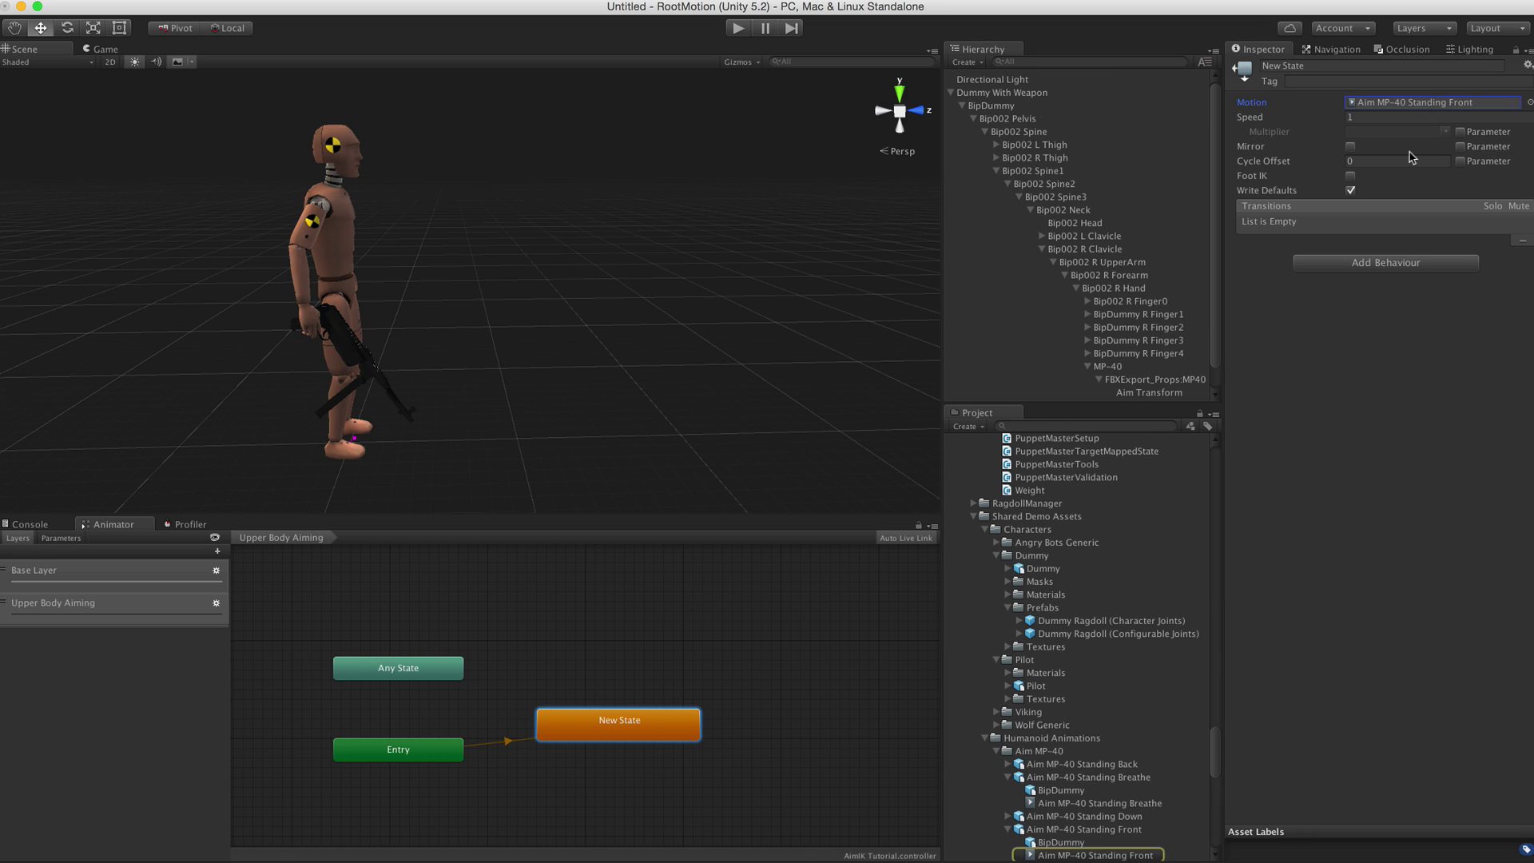
left_click(1101, 844)
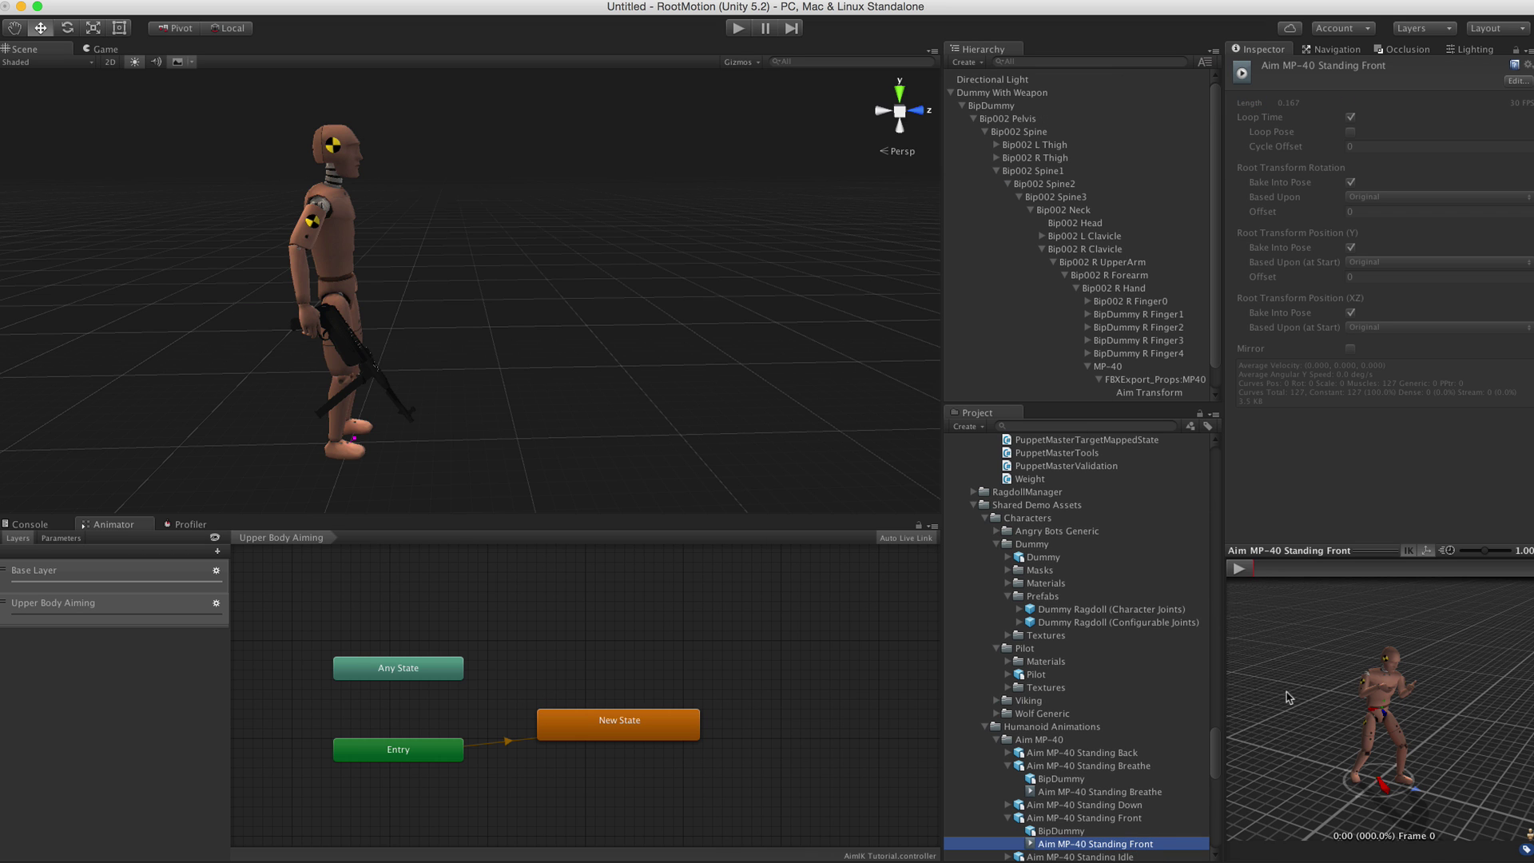
left_click(1245, 572)
left_click_drag(1339, 696, 1262, 631)
left_click(1239, 568)
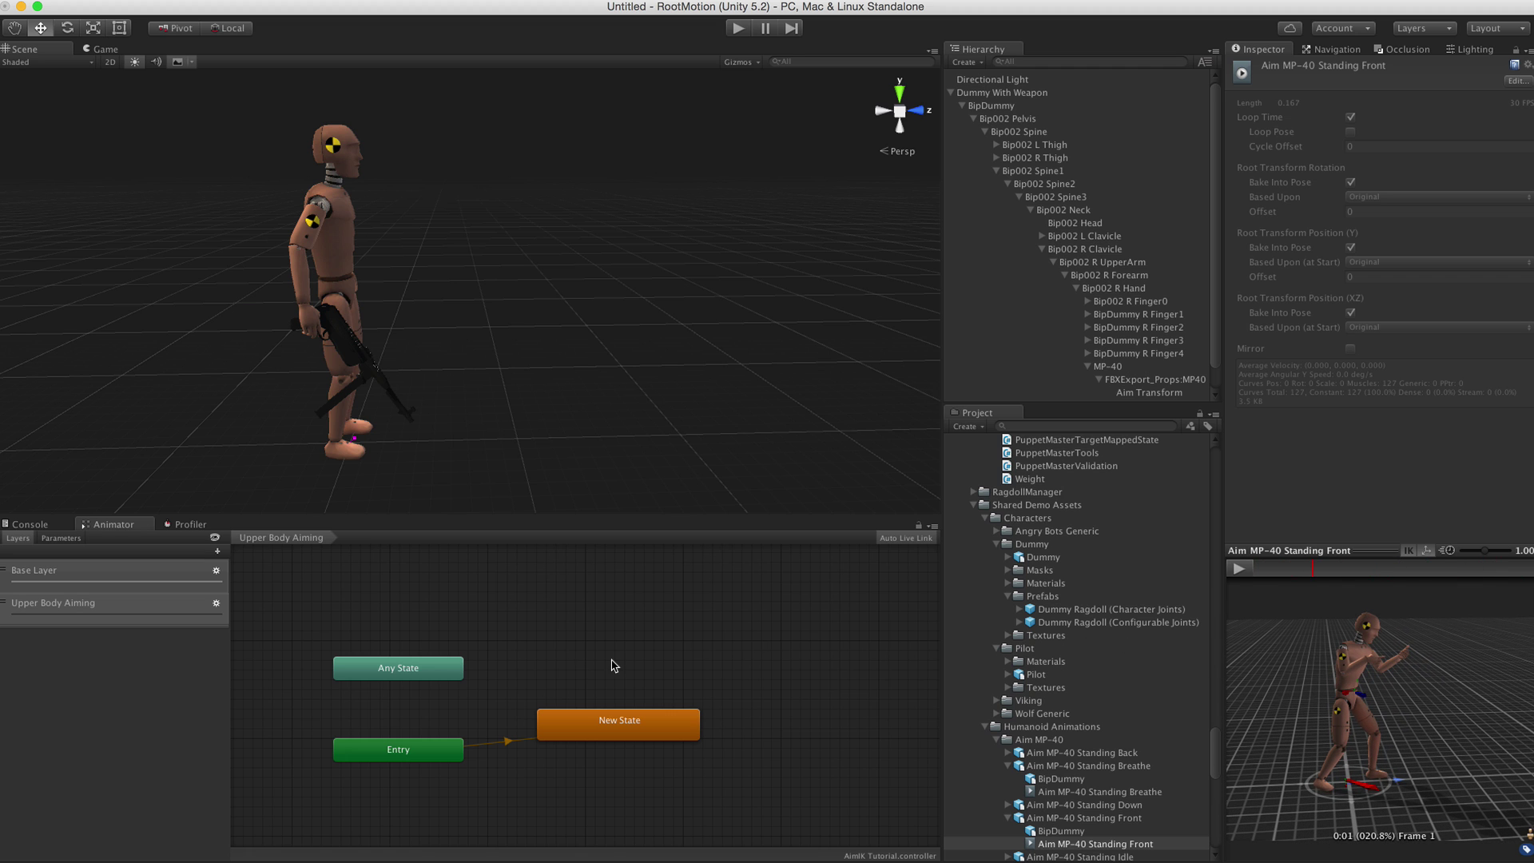
Step: Create an Avatar Mask in the project's root folder and name it Upper Body
left_click(216, 604)
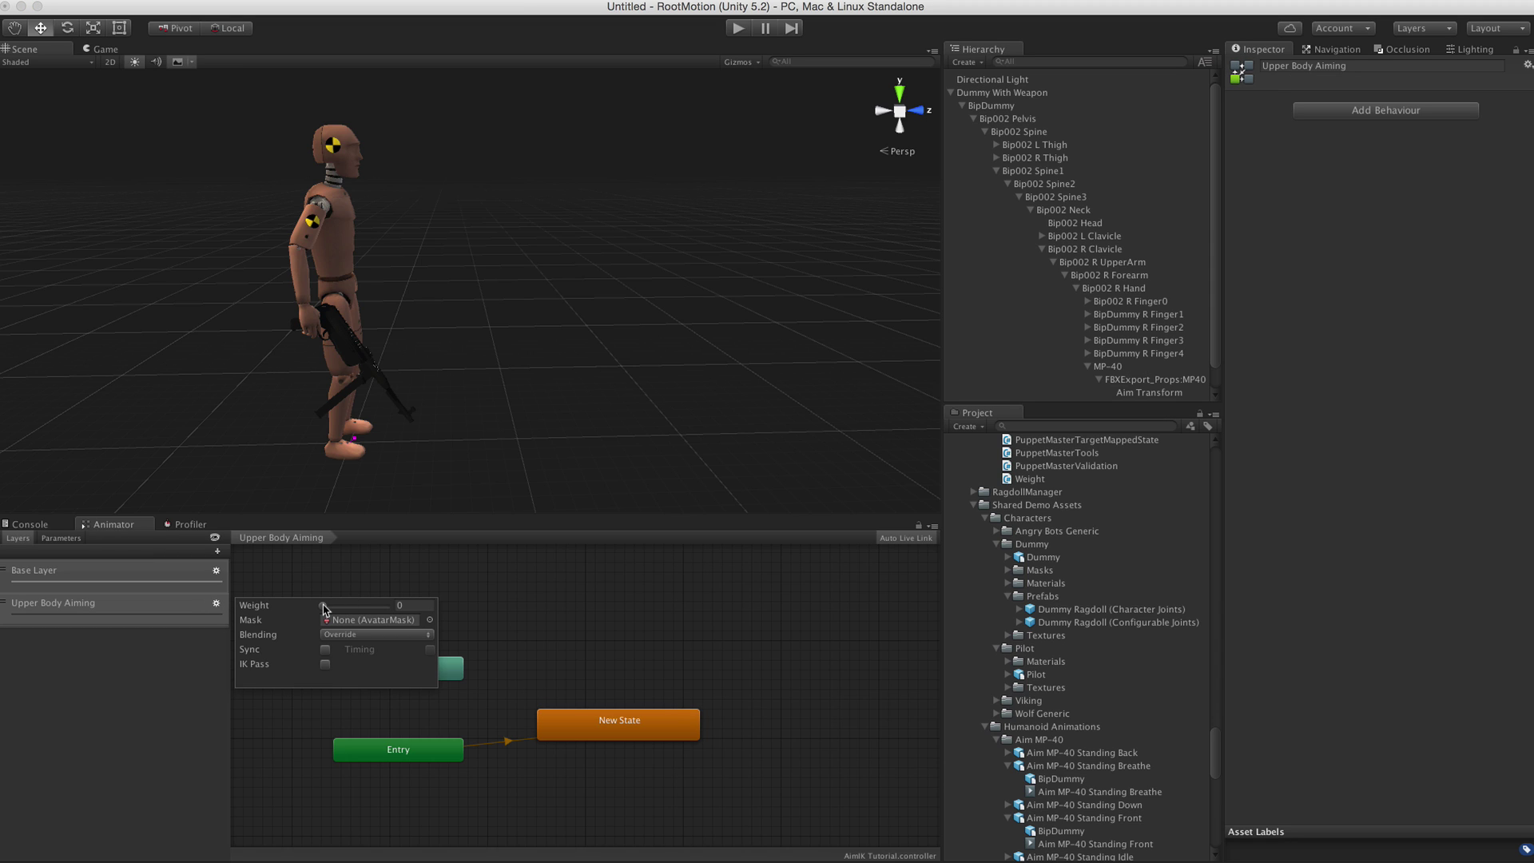
left_click(1217, 761)
left_click_drag(1222, 734, 1230, 446)
left_click(947, 498)
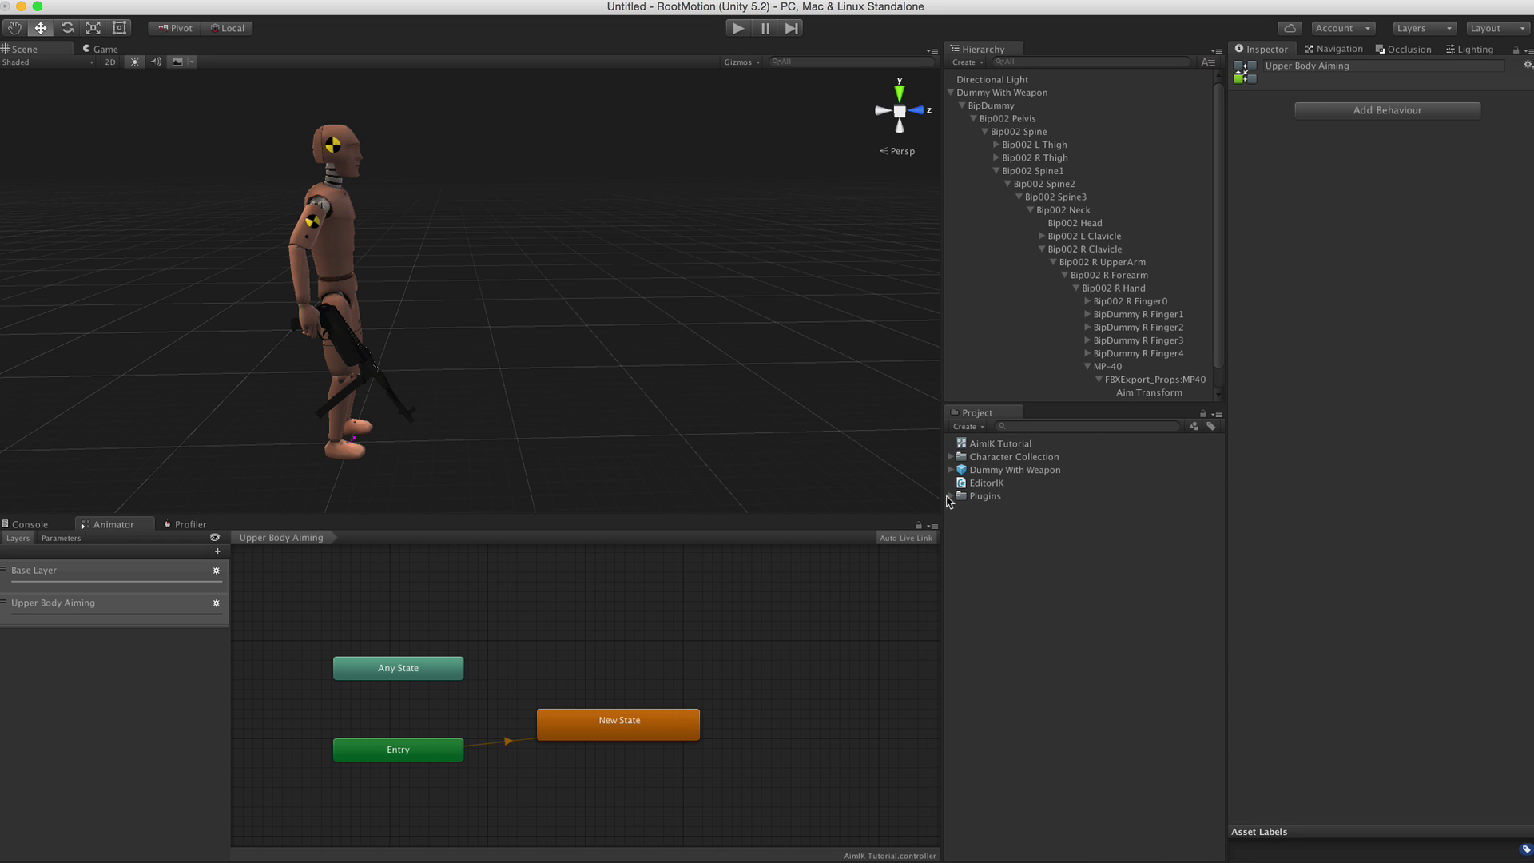
left_click(994, 535)
left_click(966, 425)
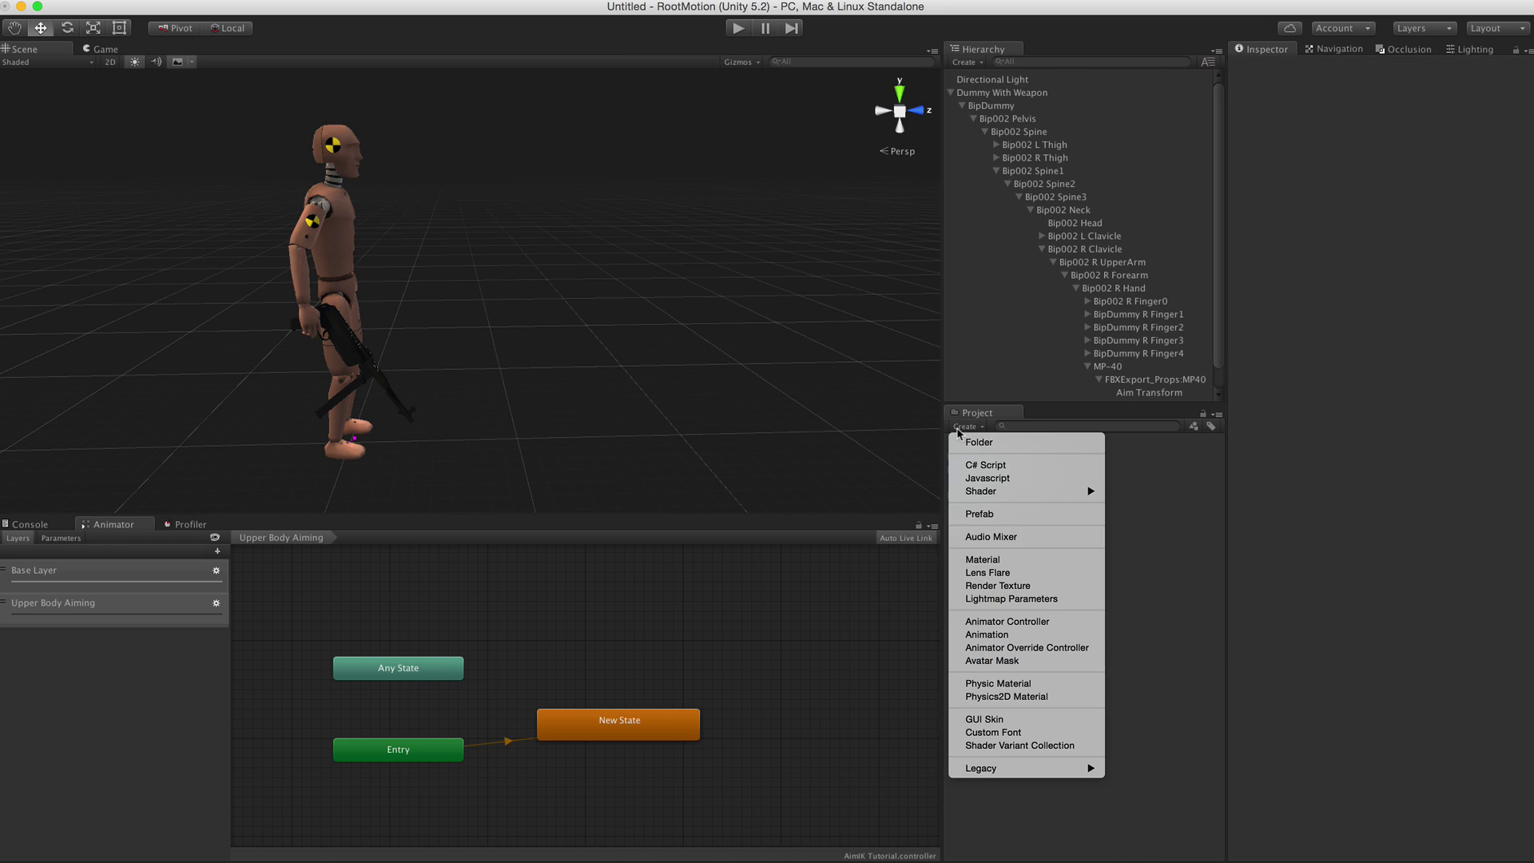
left_click(1008, 660)
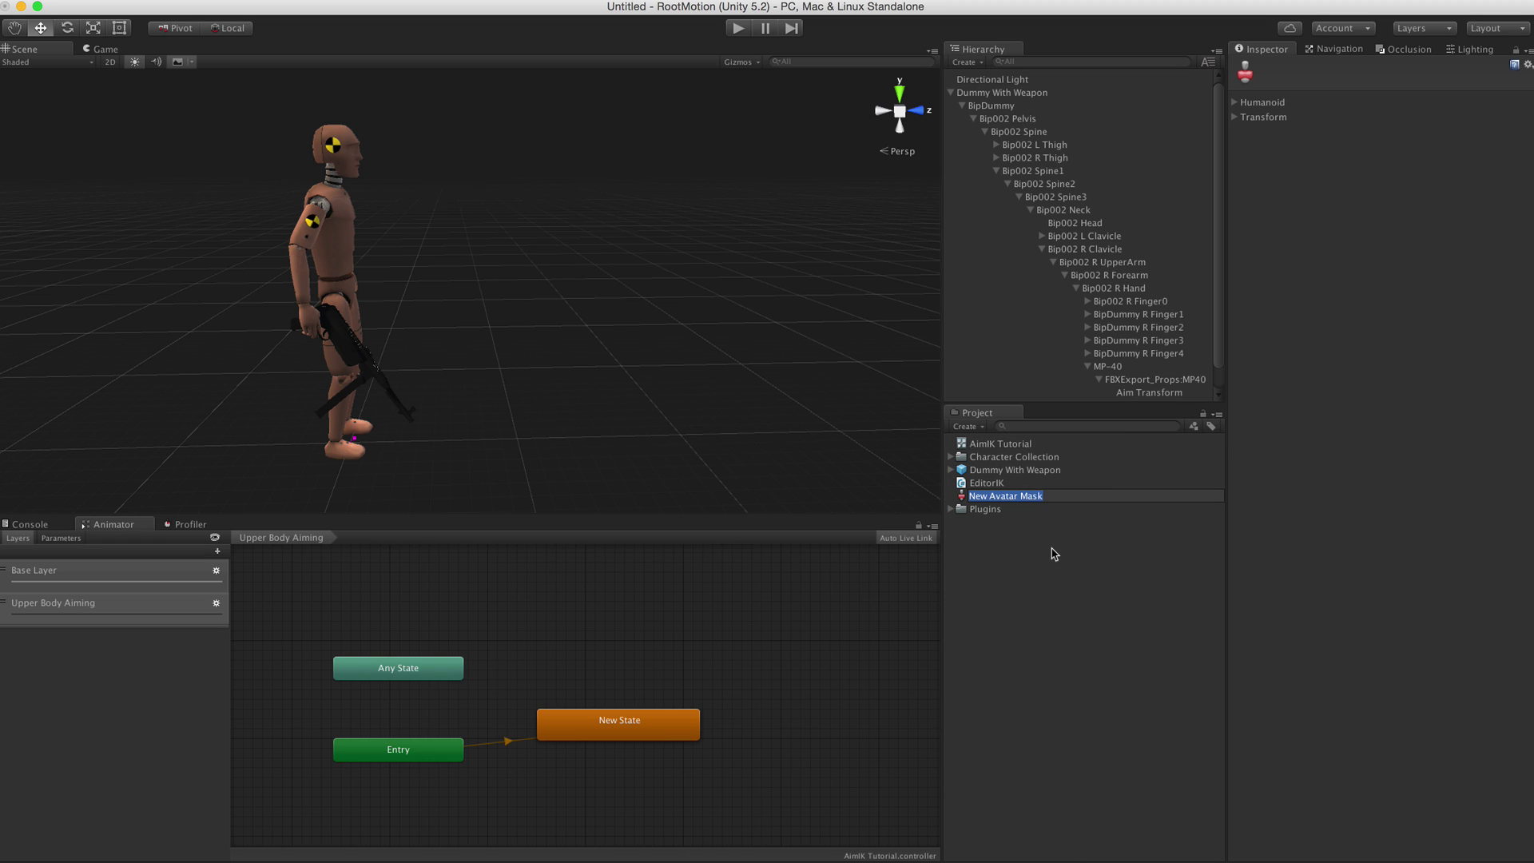
type("Upper Body")
key("Return")
Step: Exclude both legs, the root ground area and both foot IK goals from the Upper Body mask's humanoid body
left_click(1235, 102)
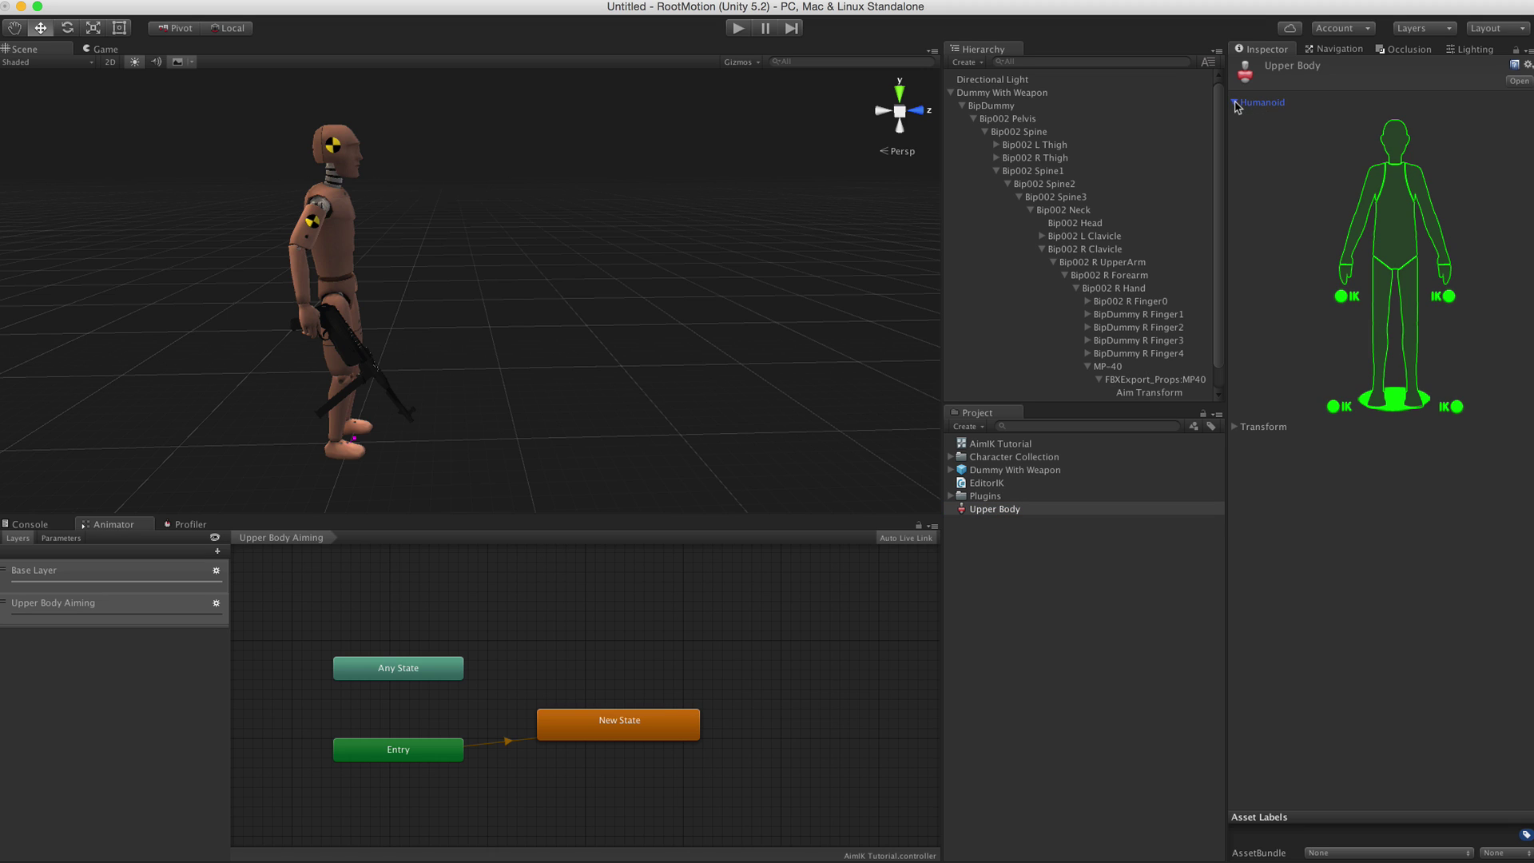
left_click(1386, 296)
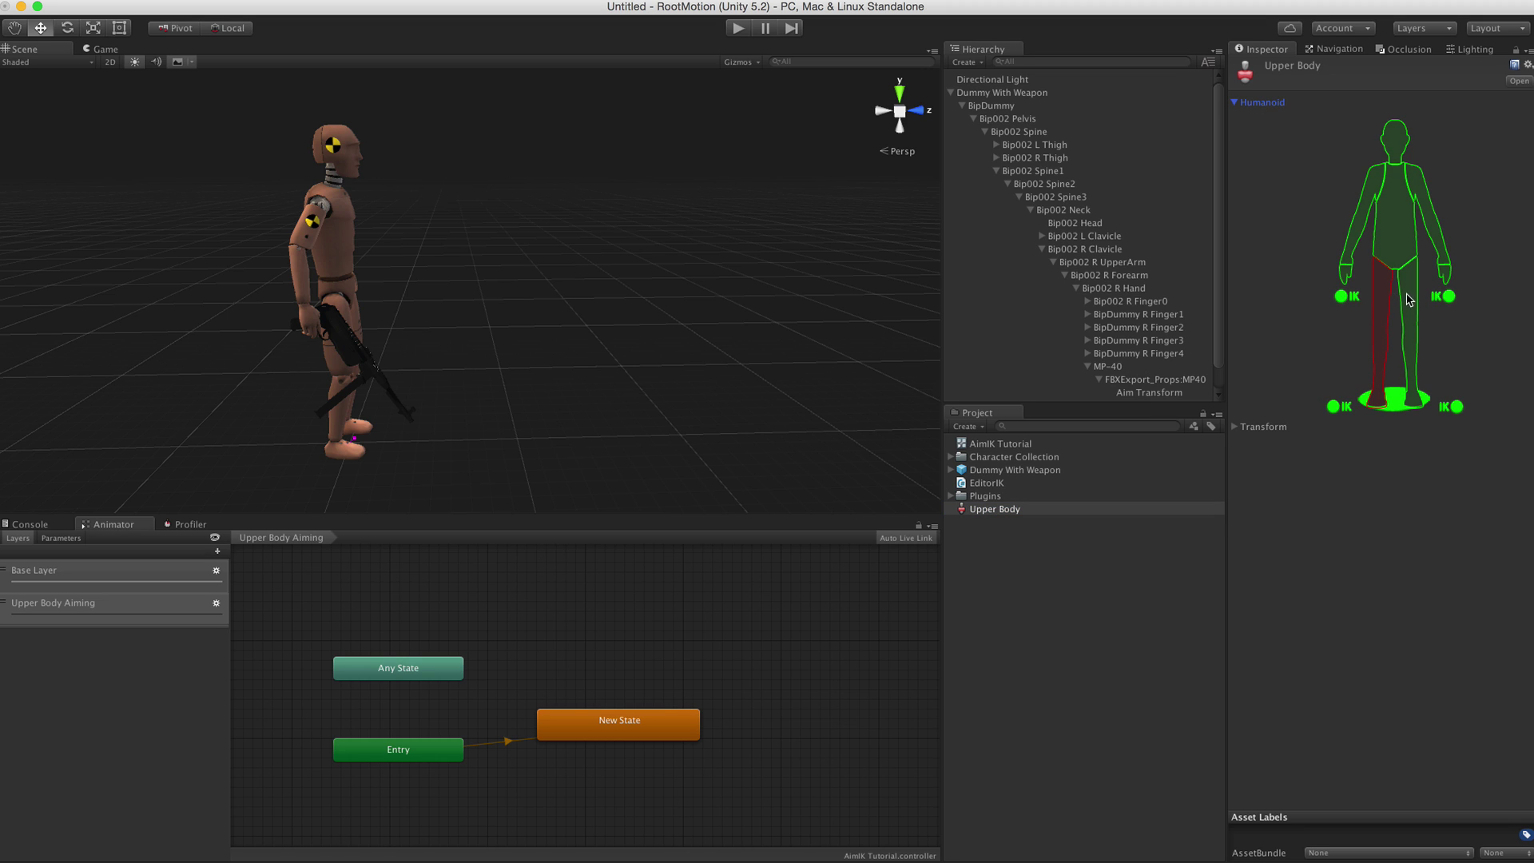
left_click(1411, 304)
left_click(1394, 399)
left_click(1437, 409)
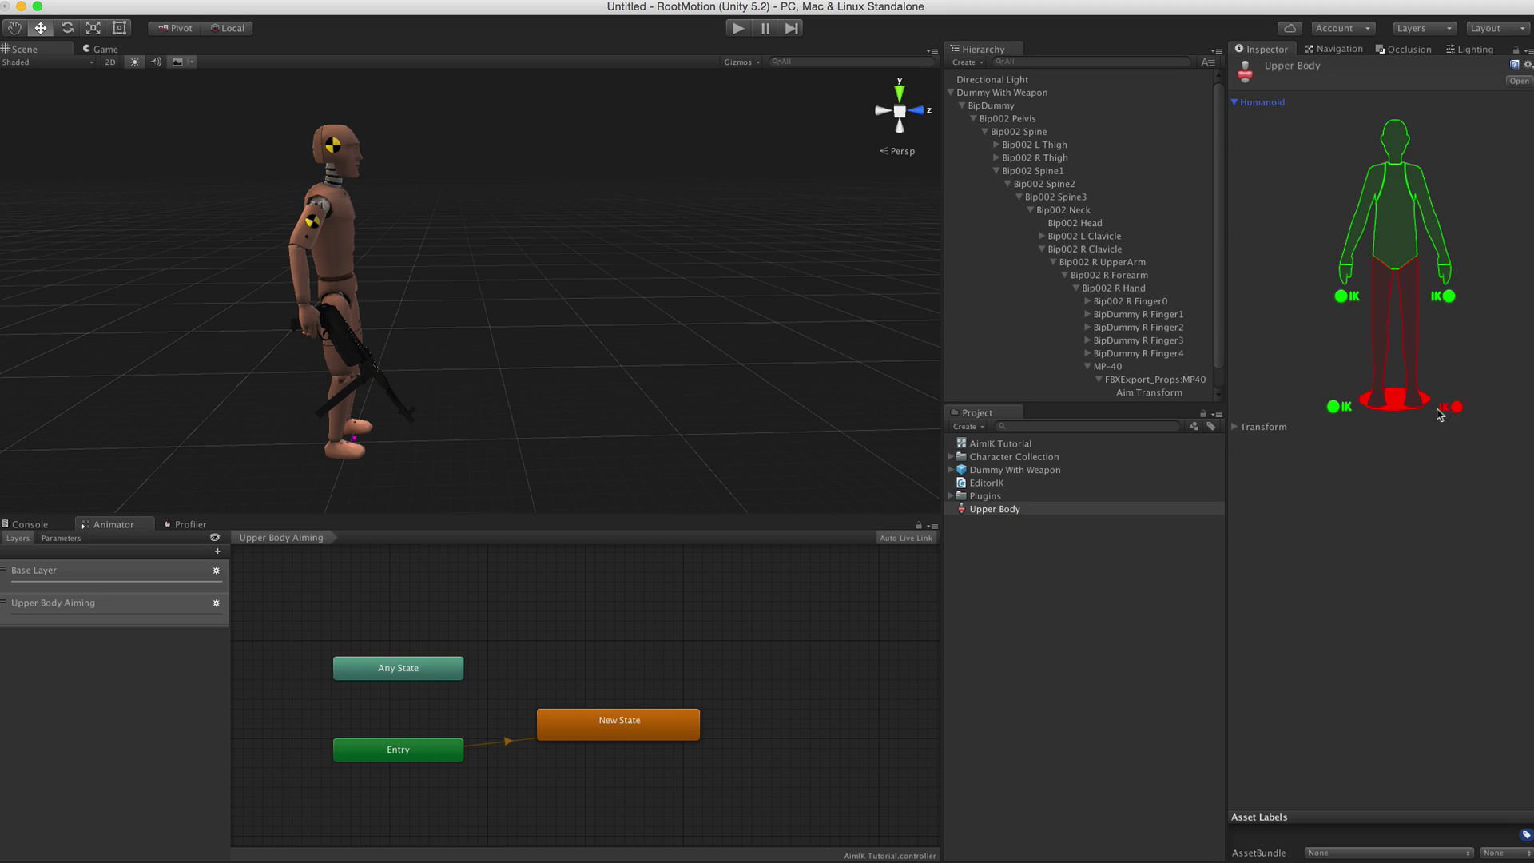
left_click(1332, 407)
Step: Assign the Upper Body mask to the Upper Body Aiming layer and set the layer's weight to 1
left_click(601, 647)
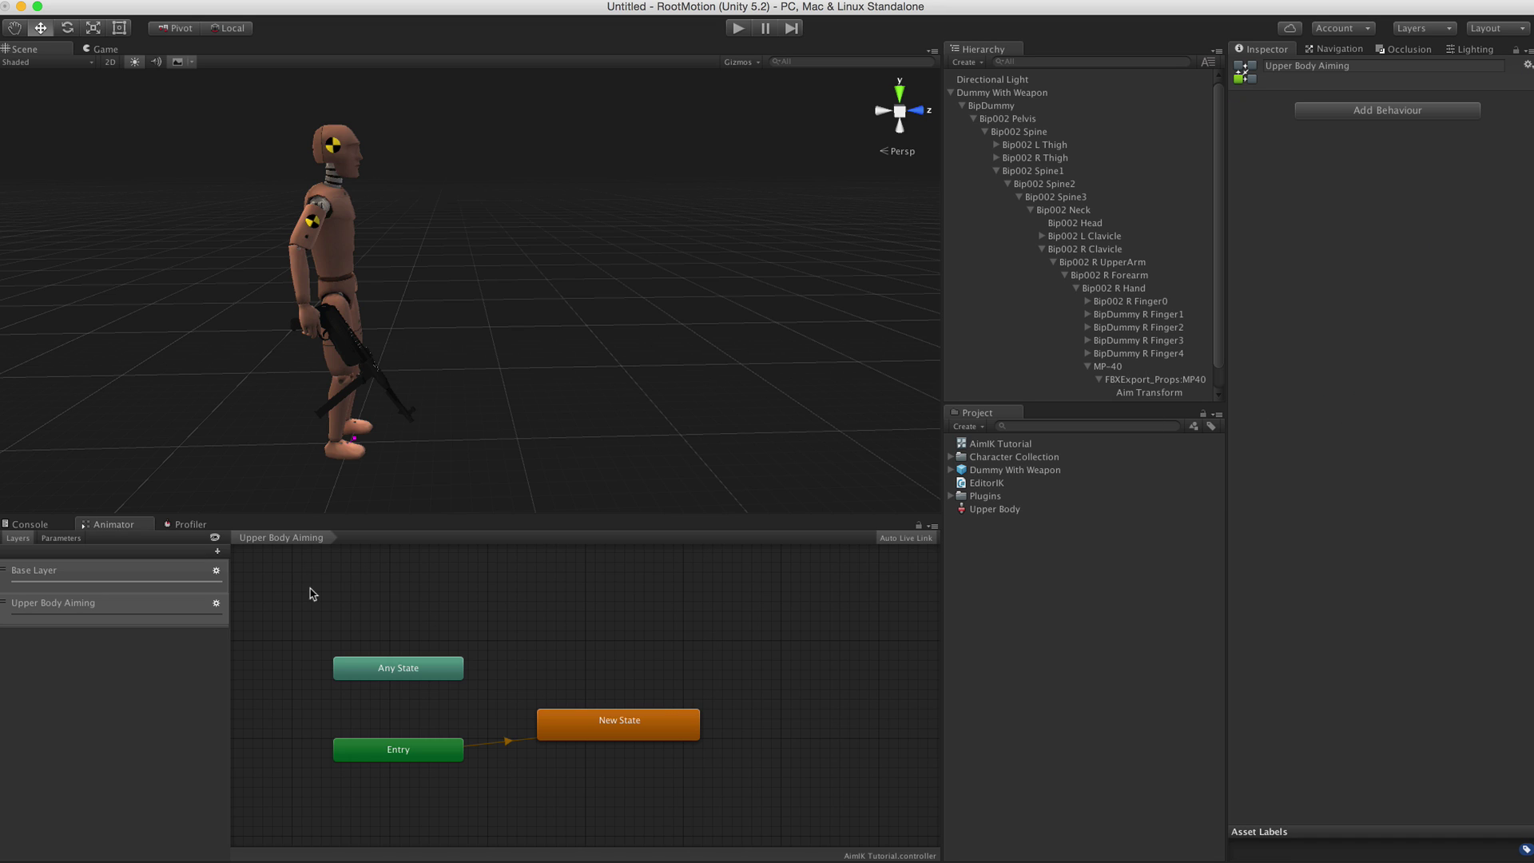
left_click(216, 604)
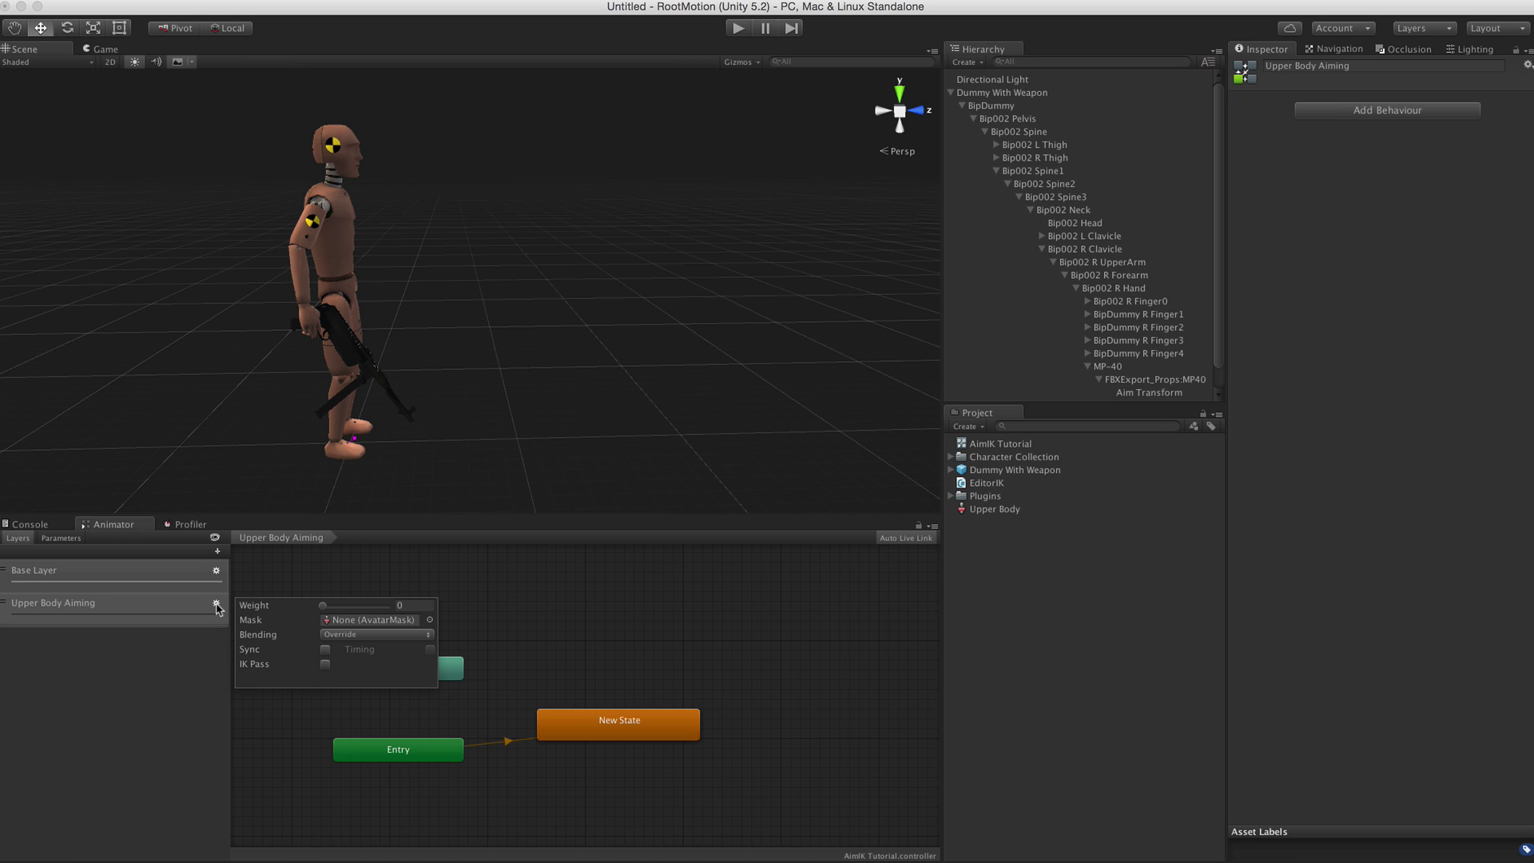
left_click(430, 620)
left_click(700, 190)
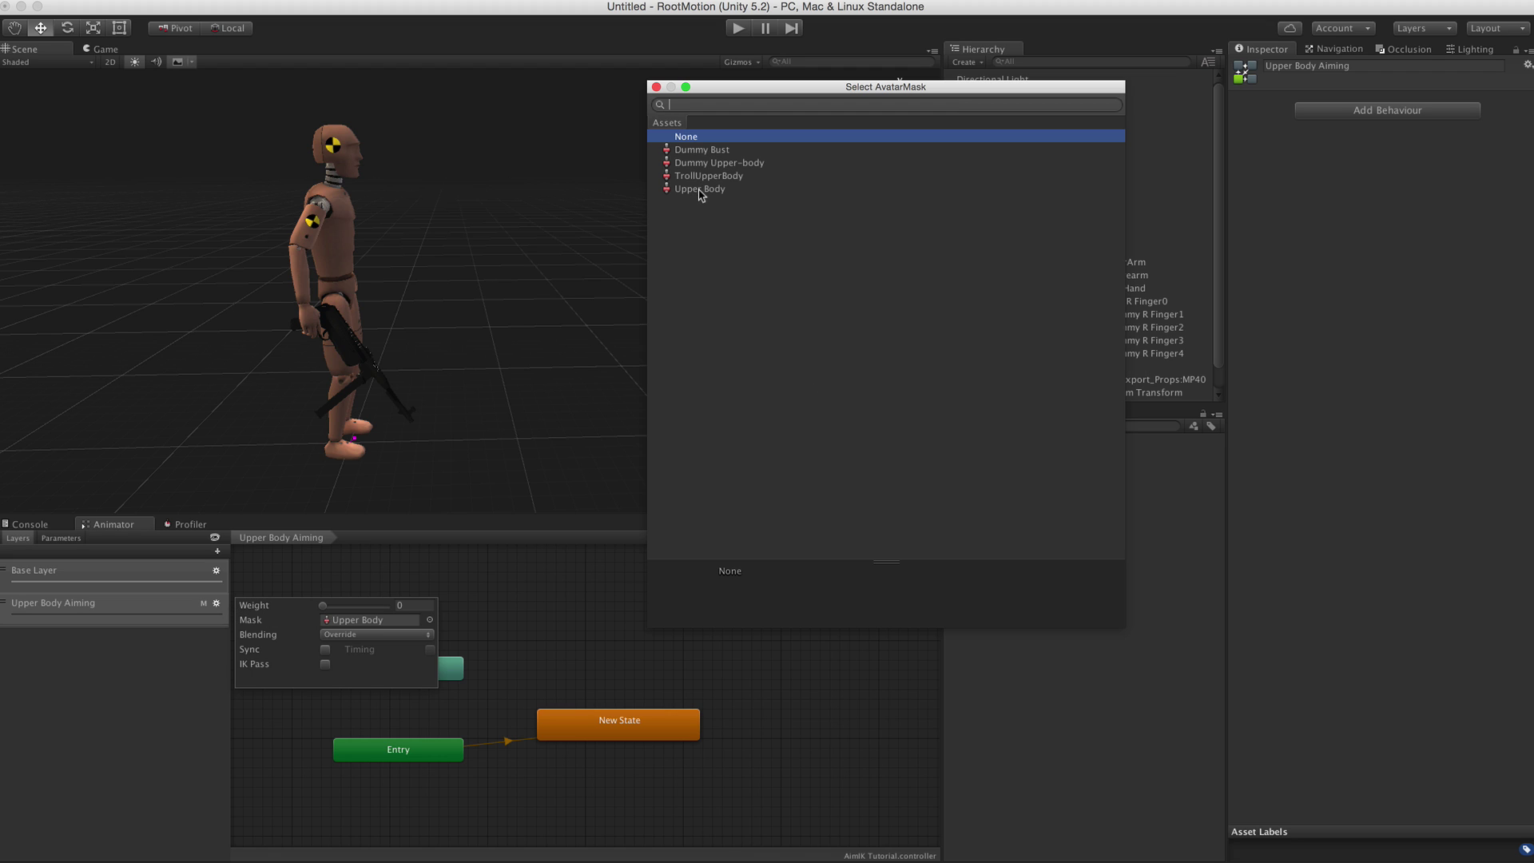
left_click(656, 87)
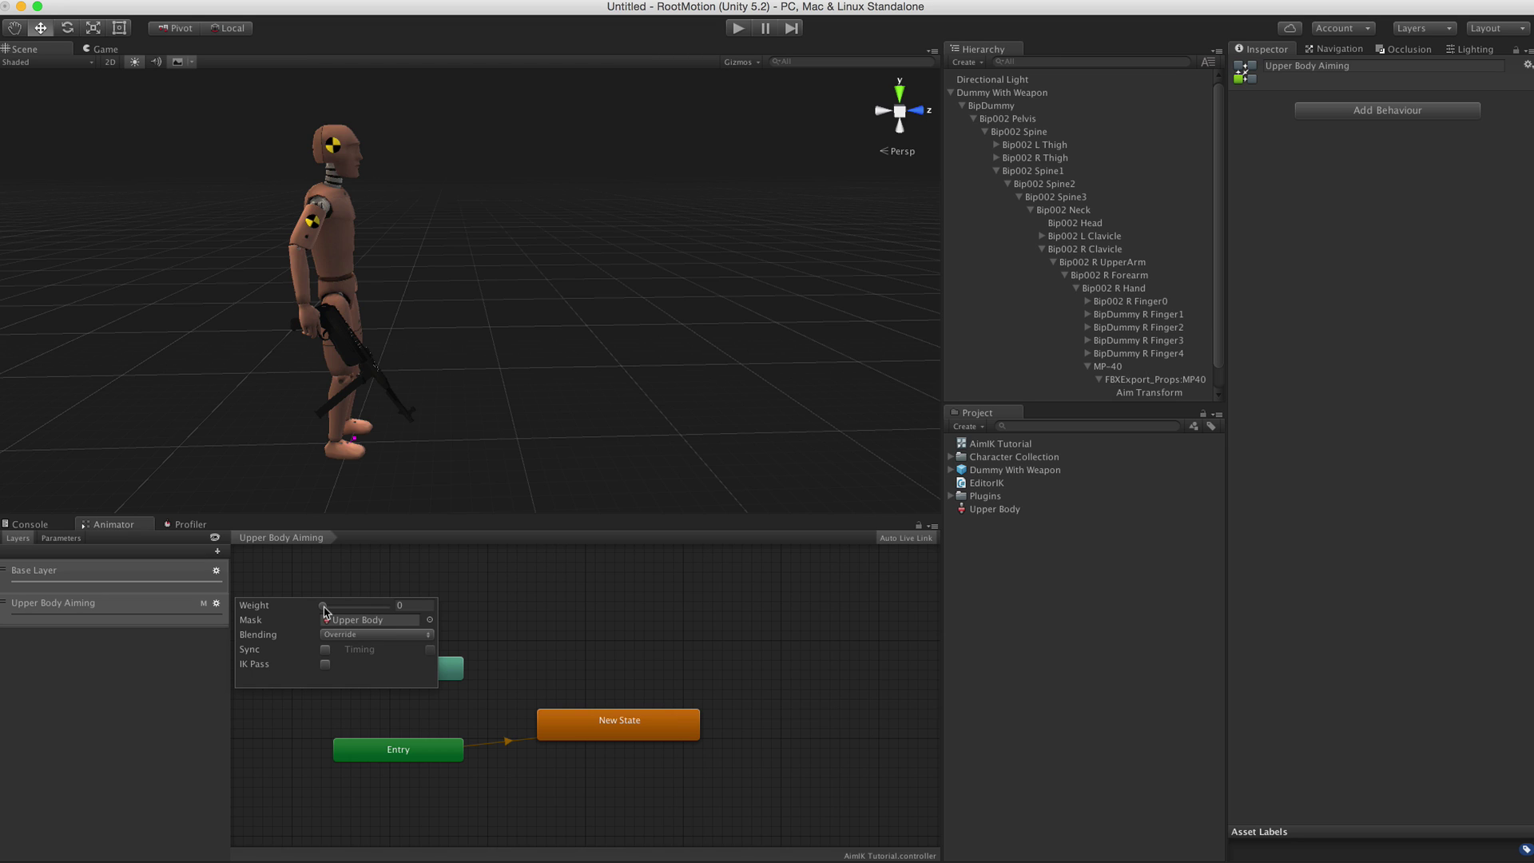
left_click_drag(324, 607, 397, 612)
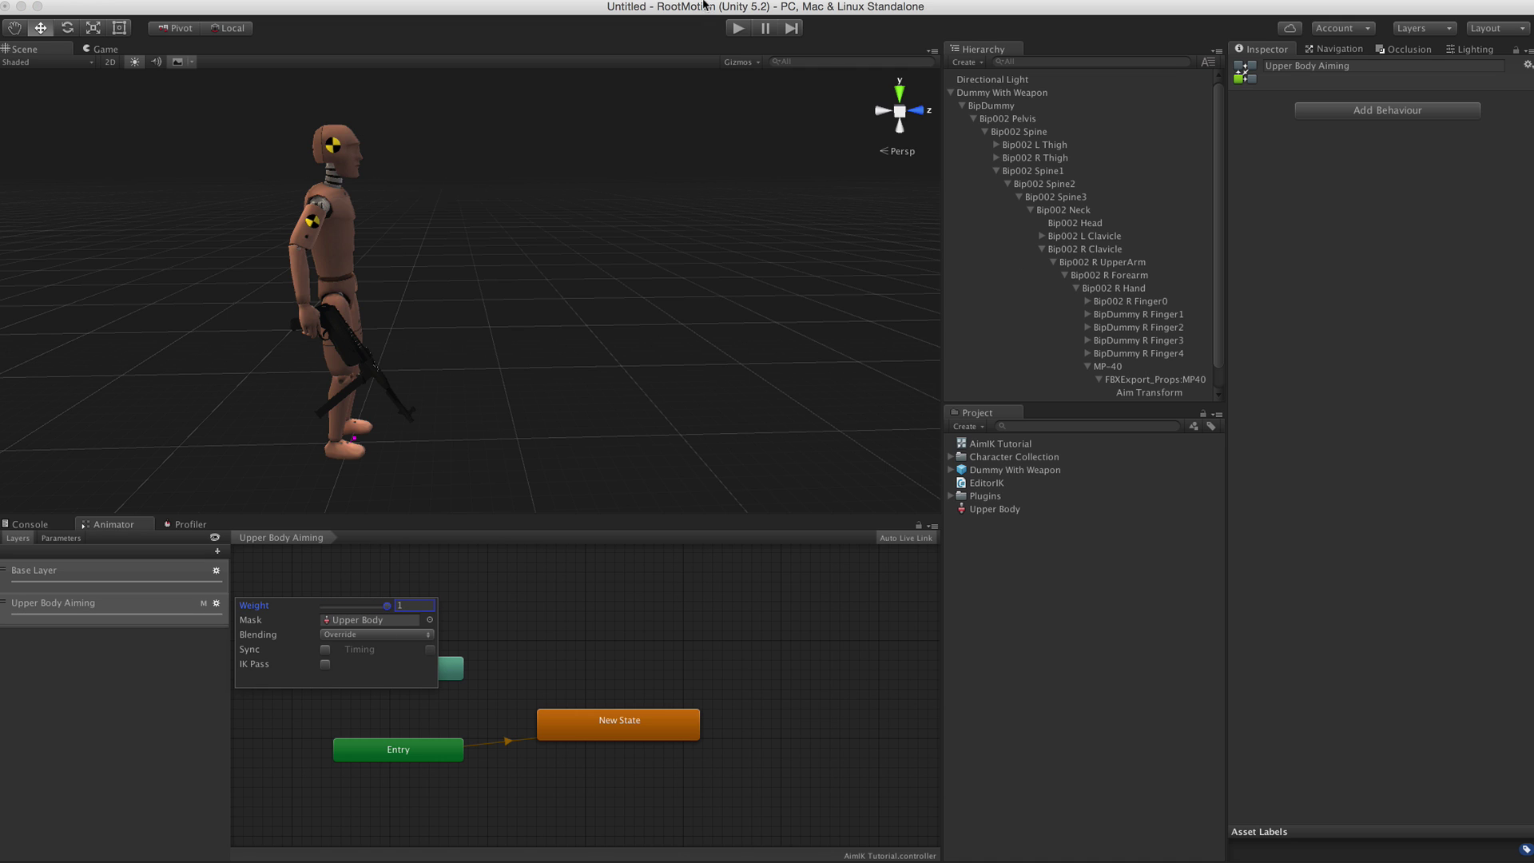
Step: Run the game and raise Dummy With Weapon's Aim IK target to chest height in front of the character
left_click(737, 29)
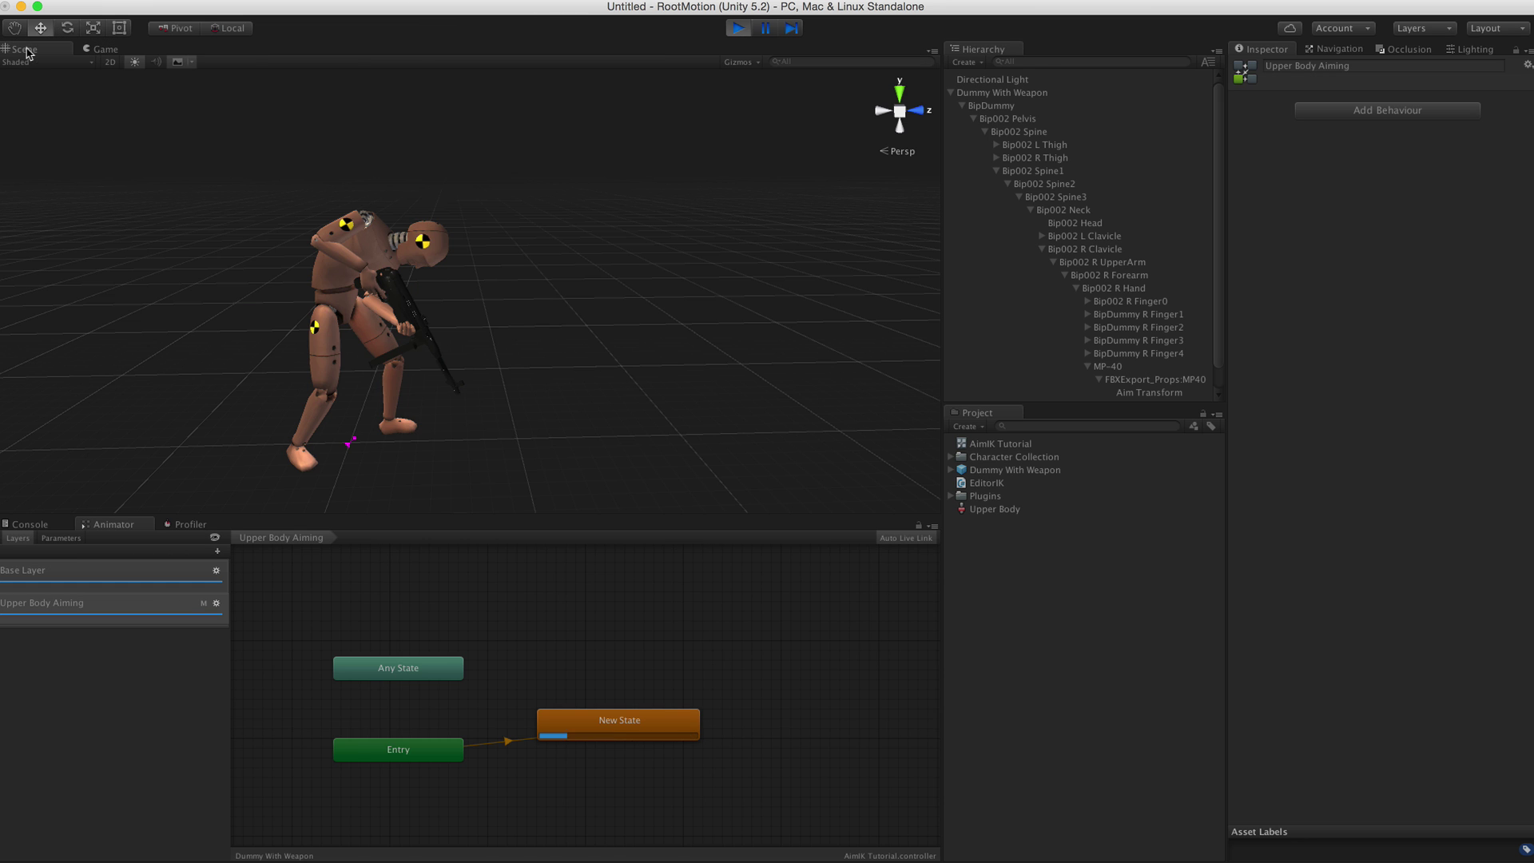
left_click(990, 94)
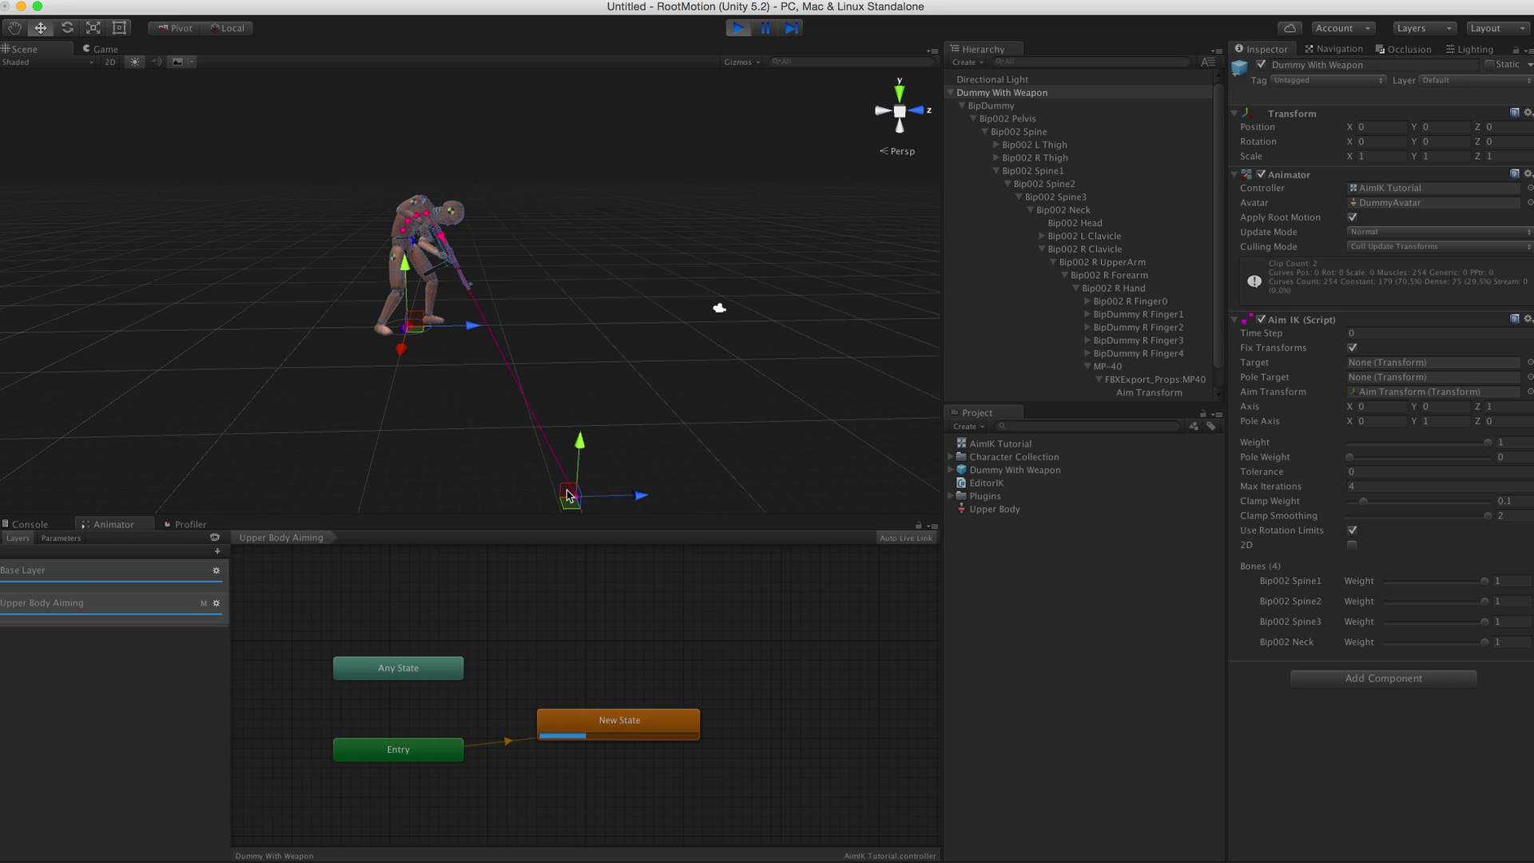
left_click_drag(569, 493, 654, 186)
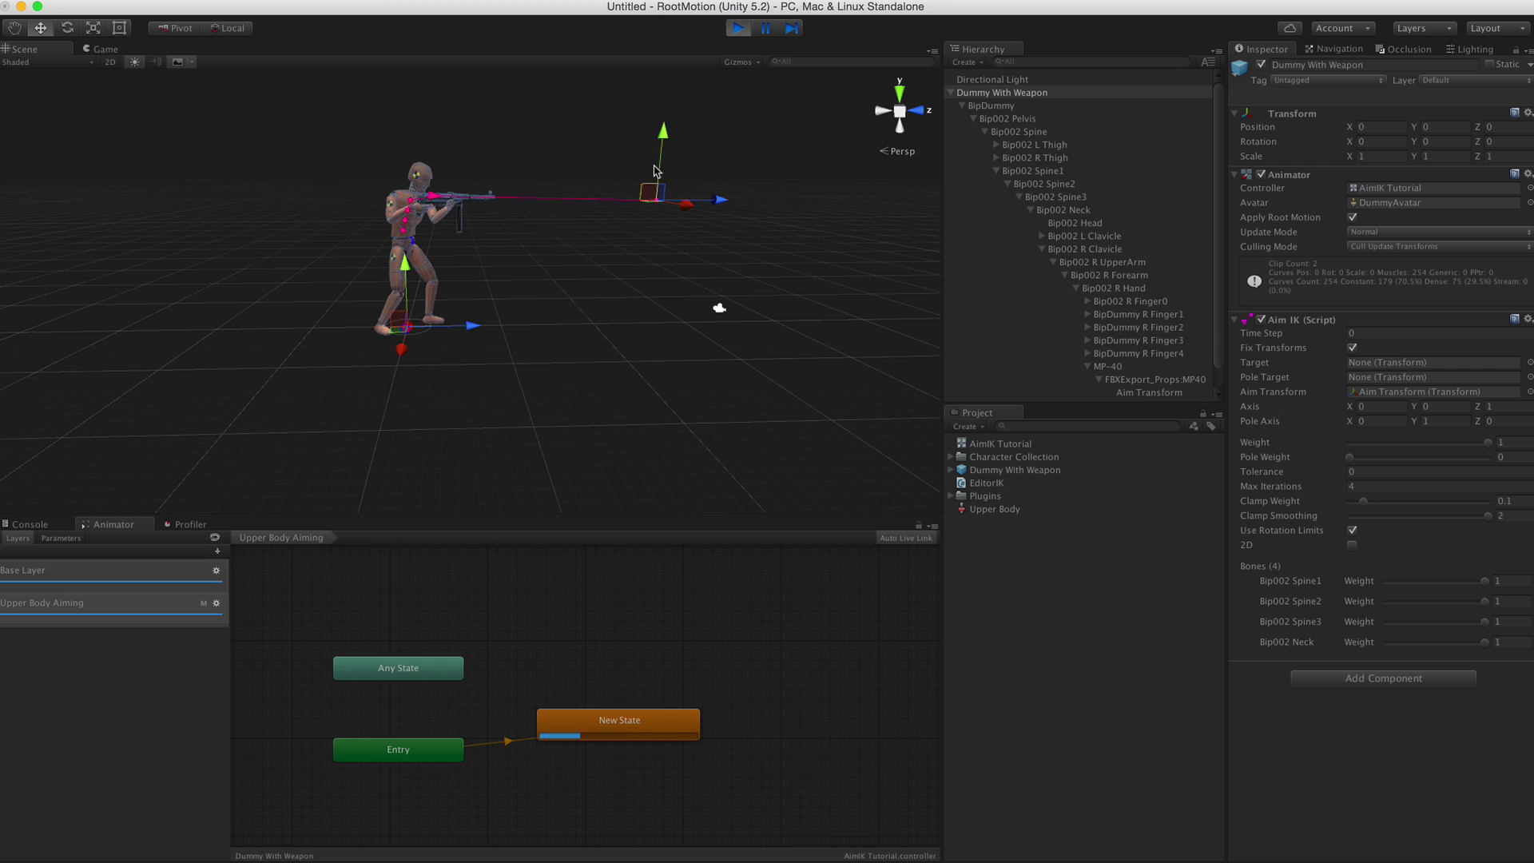
Step: Move the Aim IK target around in front of the dummy to check the upper-body aiming pose
scroll(556, 192, "up", 5)
middle_click_drag(556, 193, 558, 361)
scroll(558, 360, "up", 4)
scroll(558, 361, "down", 4)
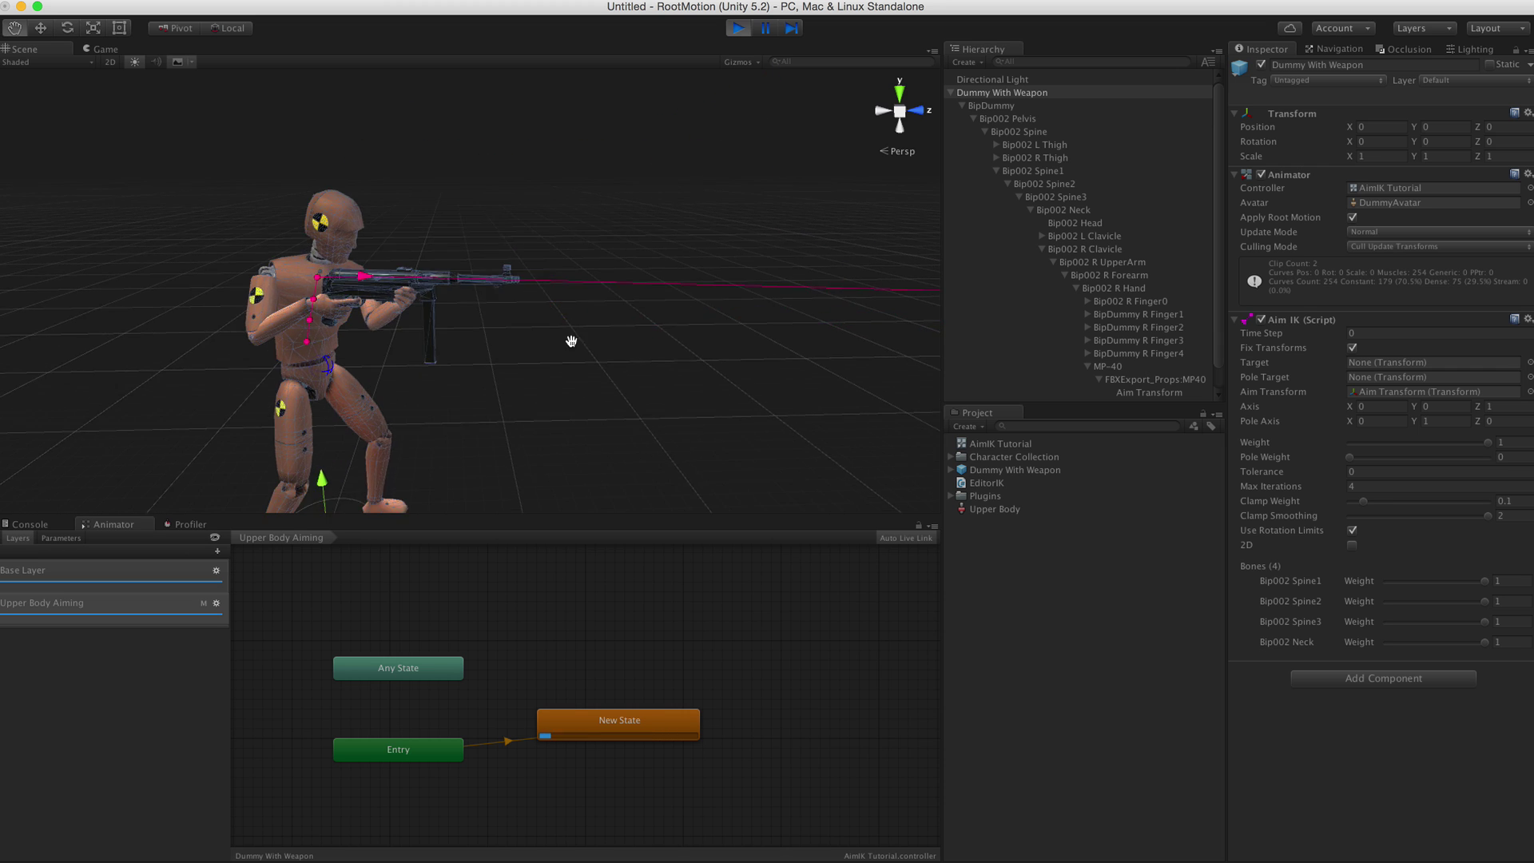
left_click_drag(730, 262, 635, 466)
scroll(591, 299, "down", 3)
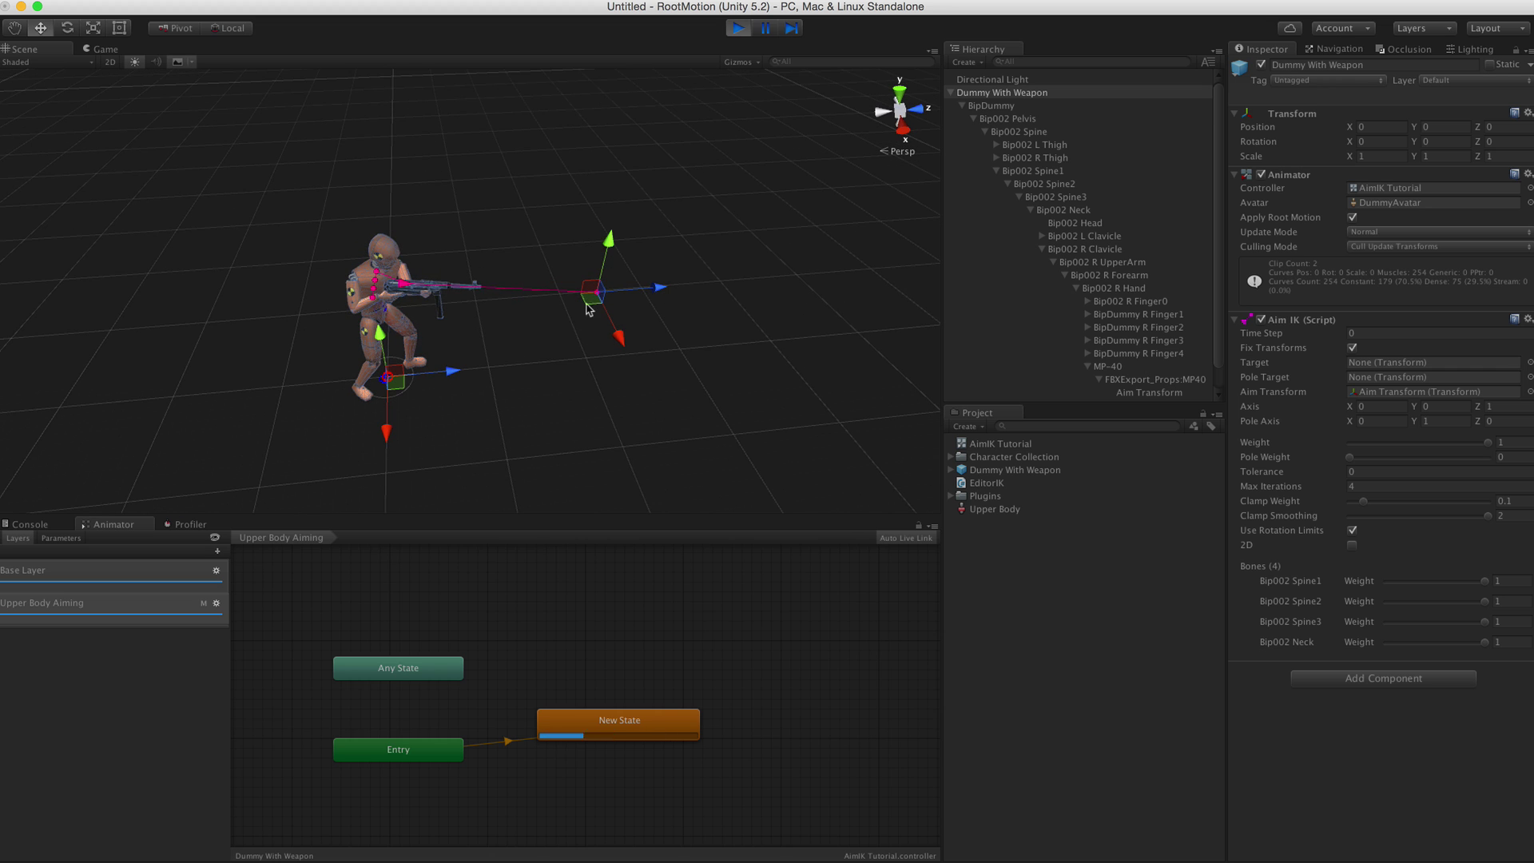
left_click_drag(589, 304, 540, 288)
scroll(547, 299, "up", 3)
middle_click_drag(604, 334, 622, 311)
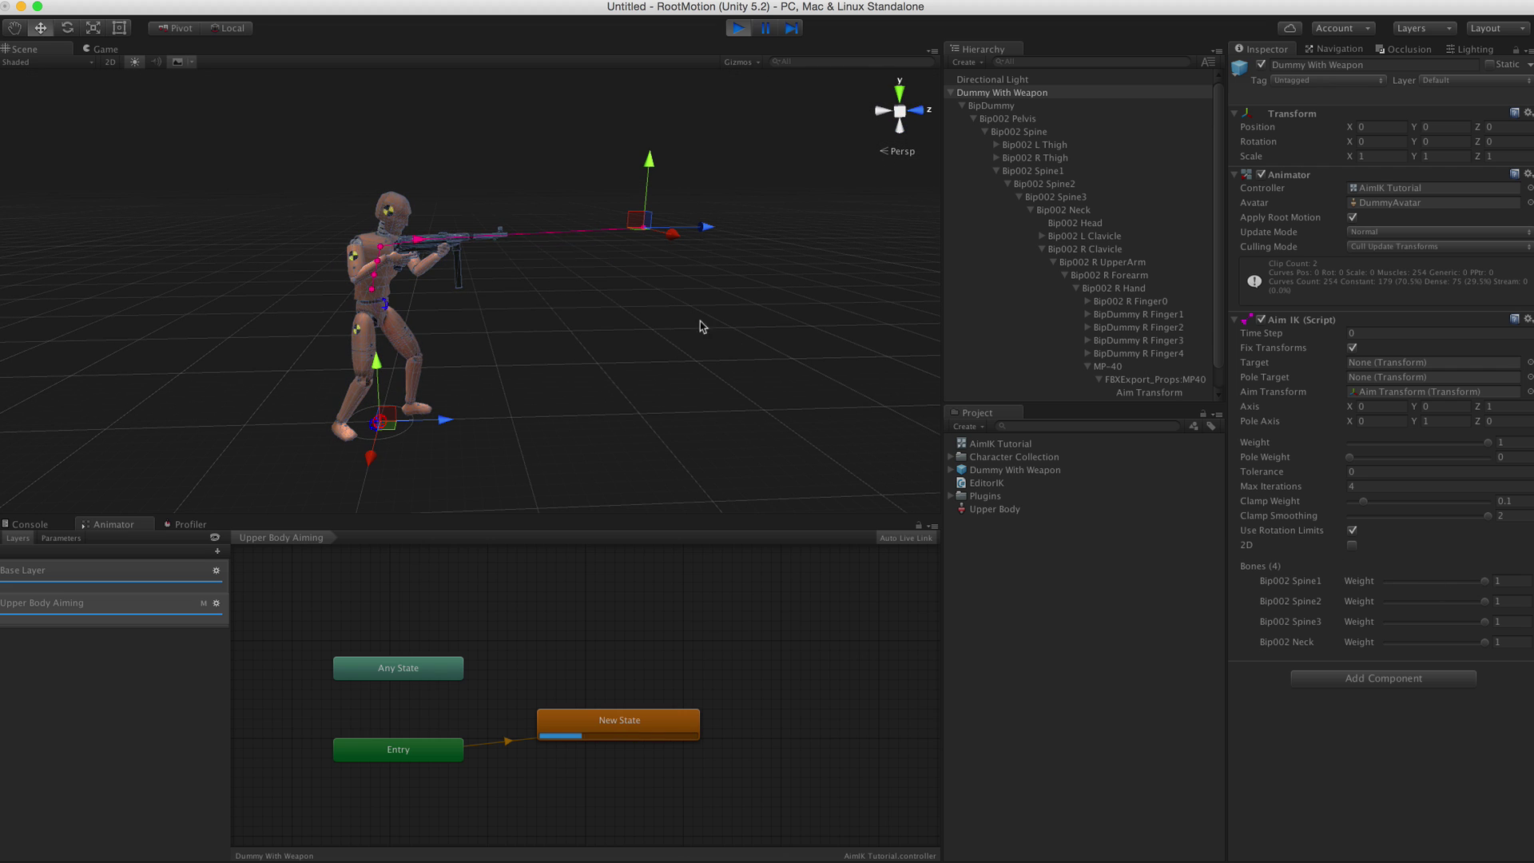
Step: Move the Aim IK target high above the dummy to examine the steep upward aiming pose
left_click_drag(616, 327, 585, 396, "alt")
left_click_drag(611, 241, 370, 27)
scroll(426, 218, "up", 3)
middle_click_drag(503, 288, 592, 349)
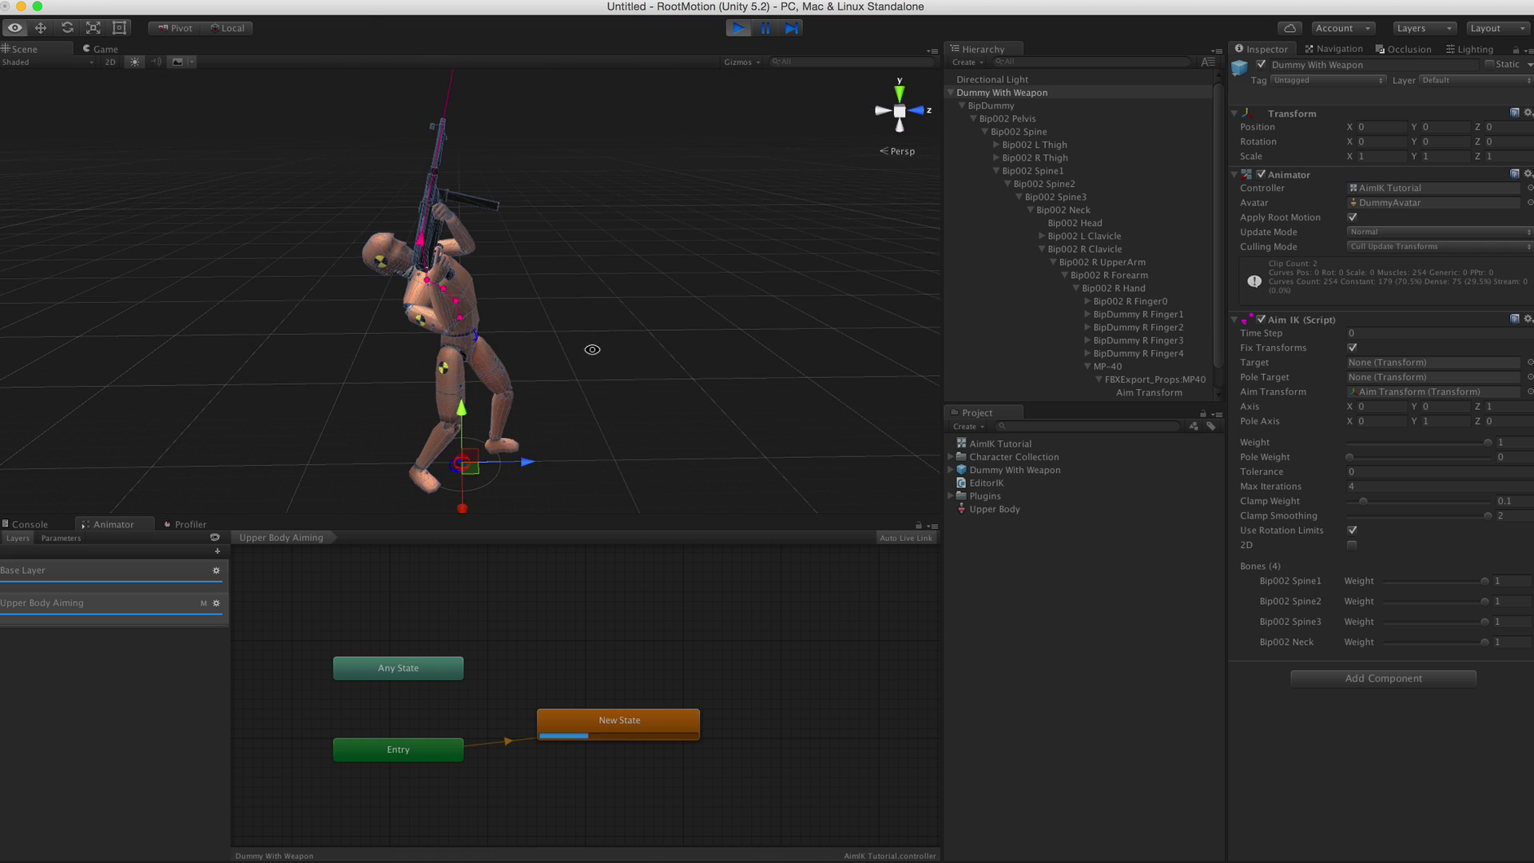
left_click_drag(592, 349, 582, 254, "alt")
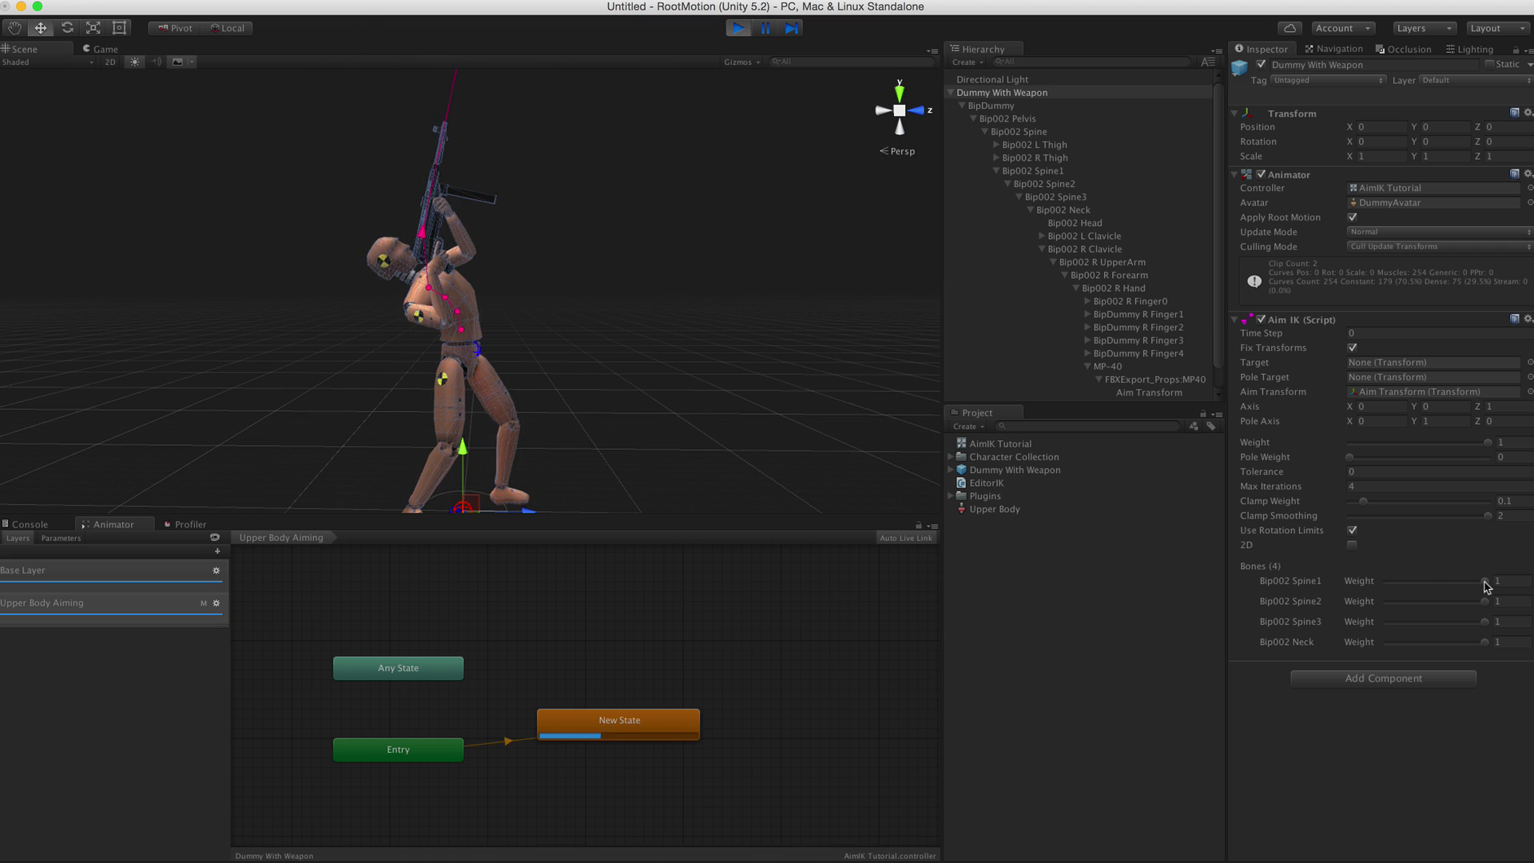
Step: Set the Aim IK bone weights to 0.256 for Spine1, 0.41 for Spine2 and 0.645 for Spine3
left_click_drag(1484, 581, 1452, 627)
scroll(705, 397, "down", 3)
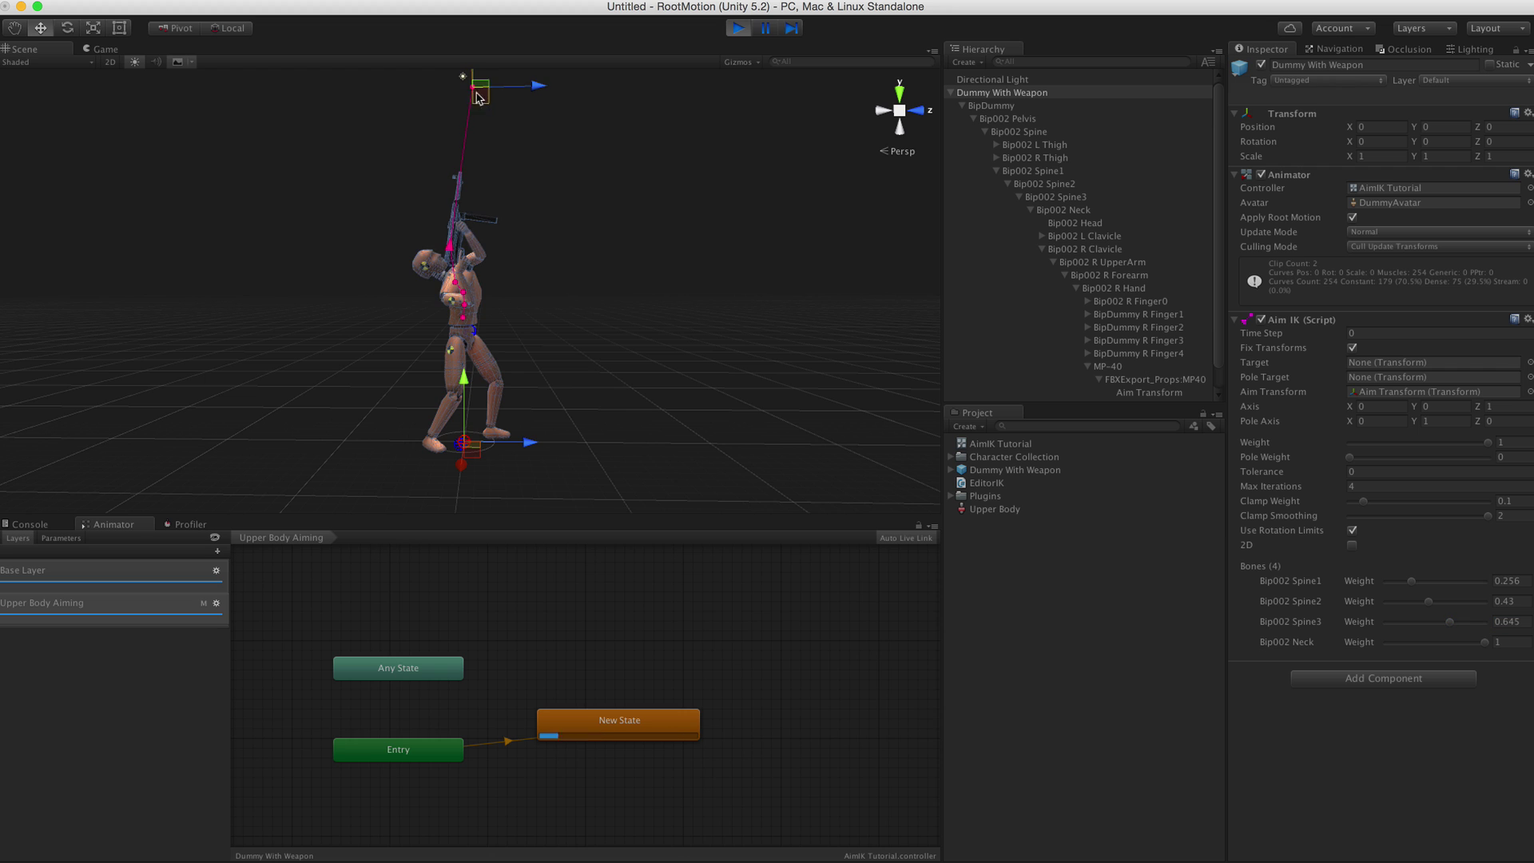
Step: Lower the Aim IK target, swing it behind the dummy and bring it back in front to test the aiming range
left_click_drag(477, 96, 558, 423)
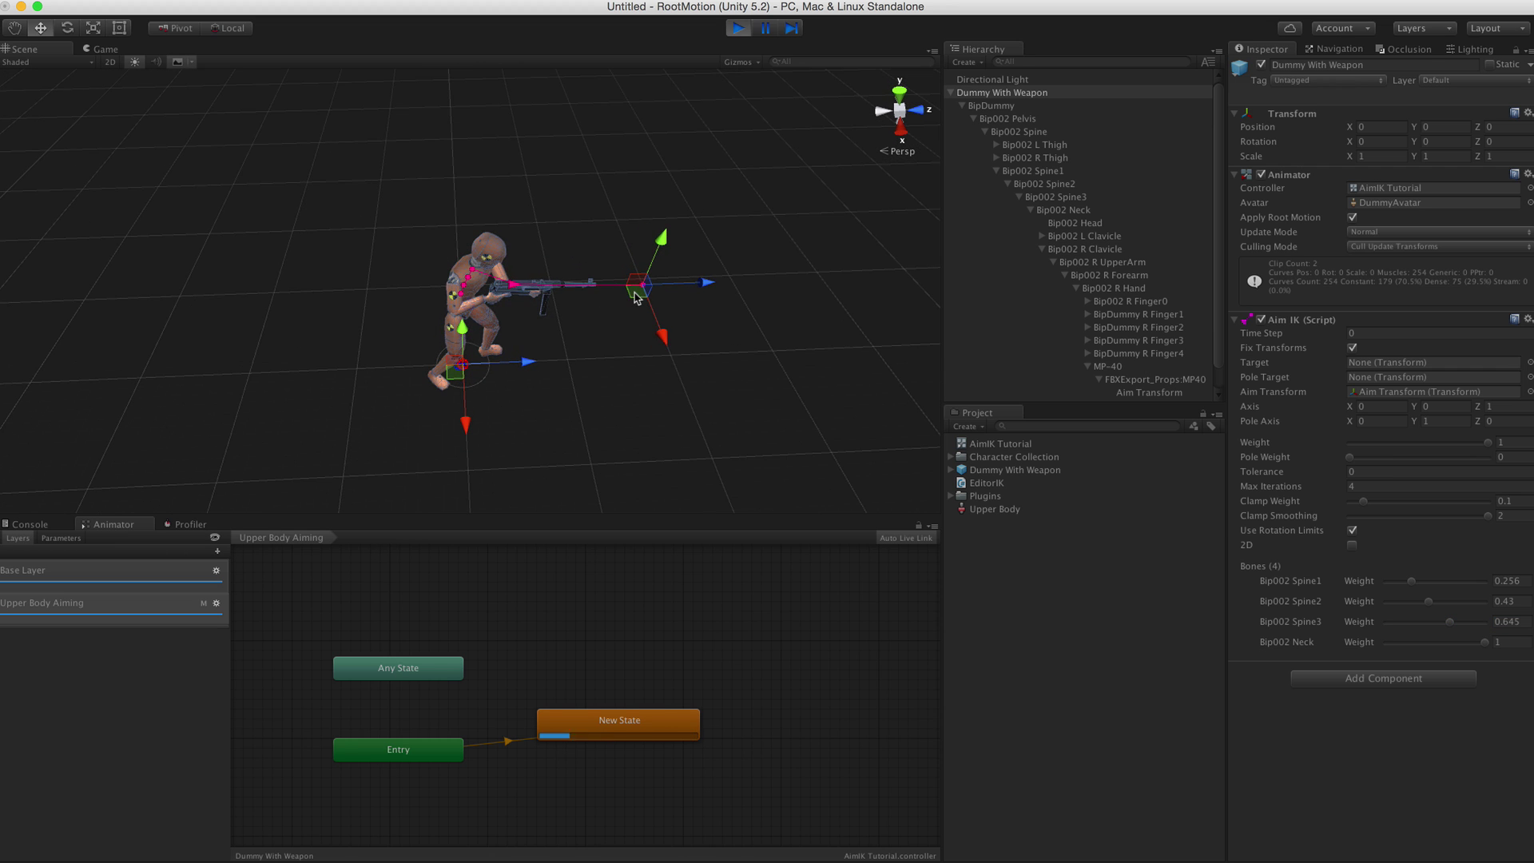
left_click_drag(637, 298, 214, 265)
left_click_drag(226, 255, 648, 314)
left_click_drag(641, 377, 633, 258, "alt")
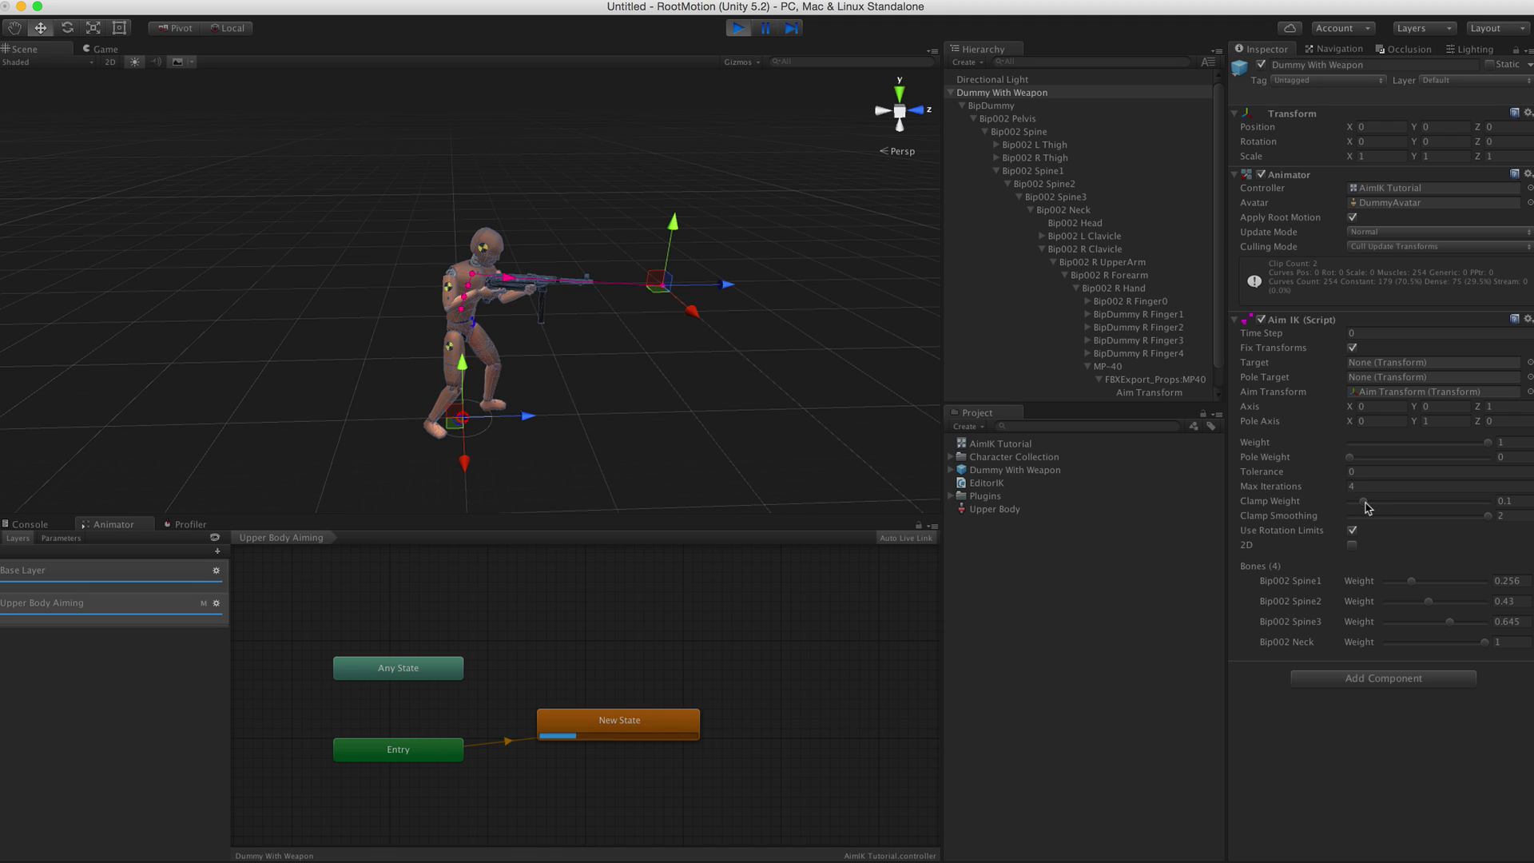
Step: Set the Aim IK clamp weight to 0.5 and check the aim towards the target in front
left_click_drag(1365, 506, 1430, 508)
left_click(1503, 501)
left_click_drag(599, 332, 669, 302, "alt")
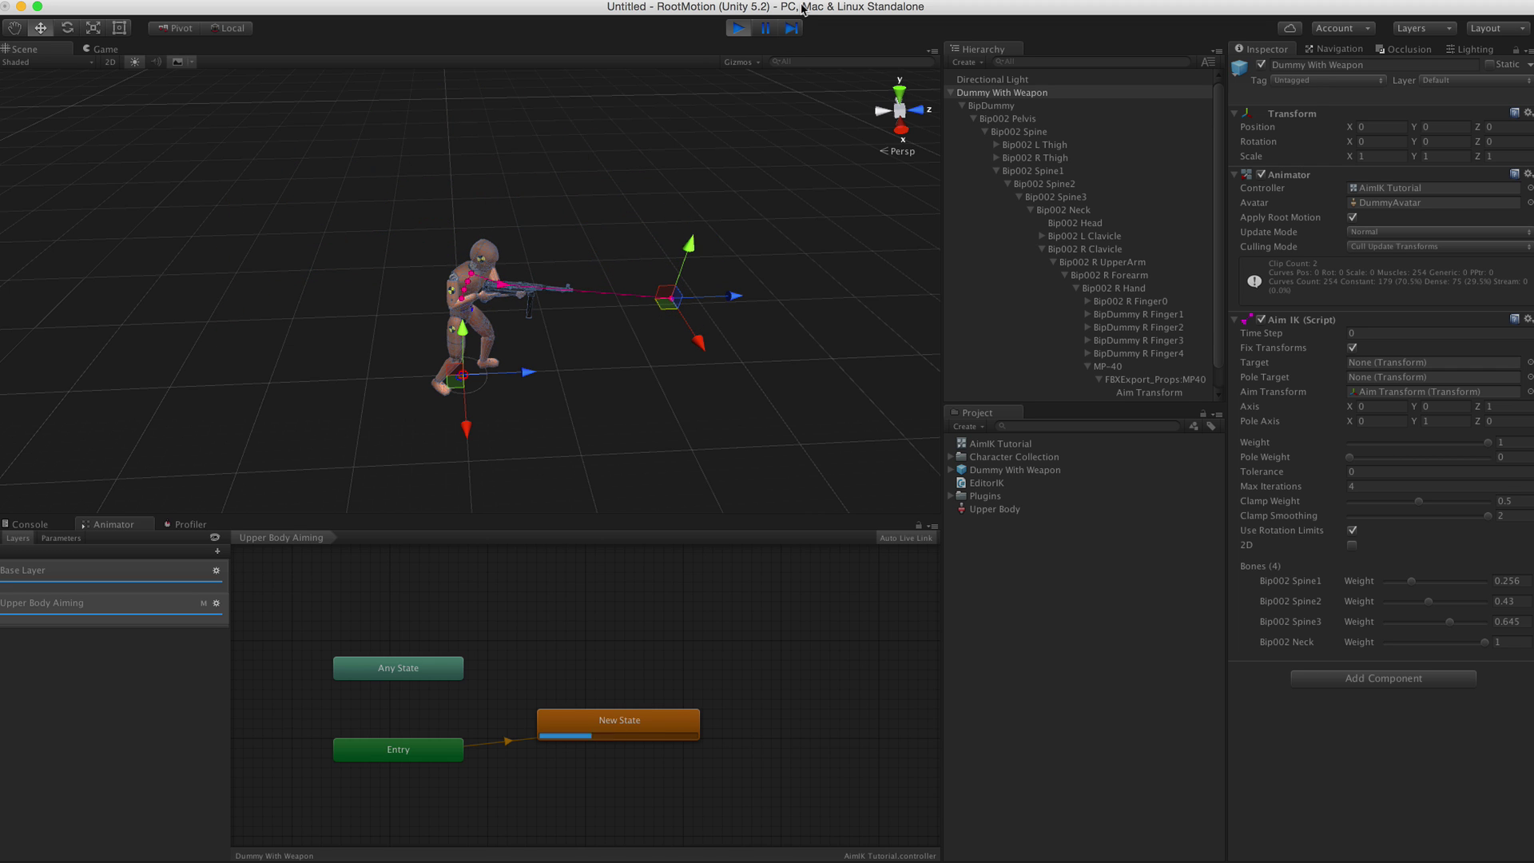
Step: Stop the game and create an empty GameObject above and slightly in front of the dummy, at Y 2.857 and Z 0.532
left_click(735, 28)
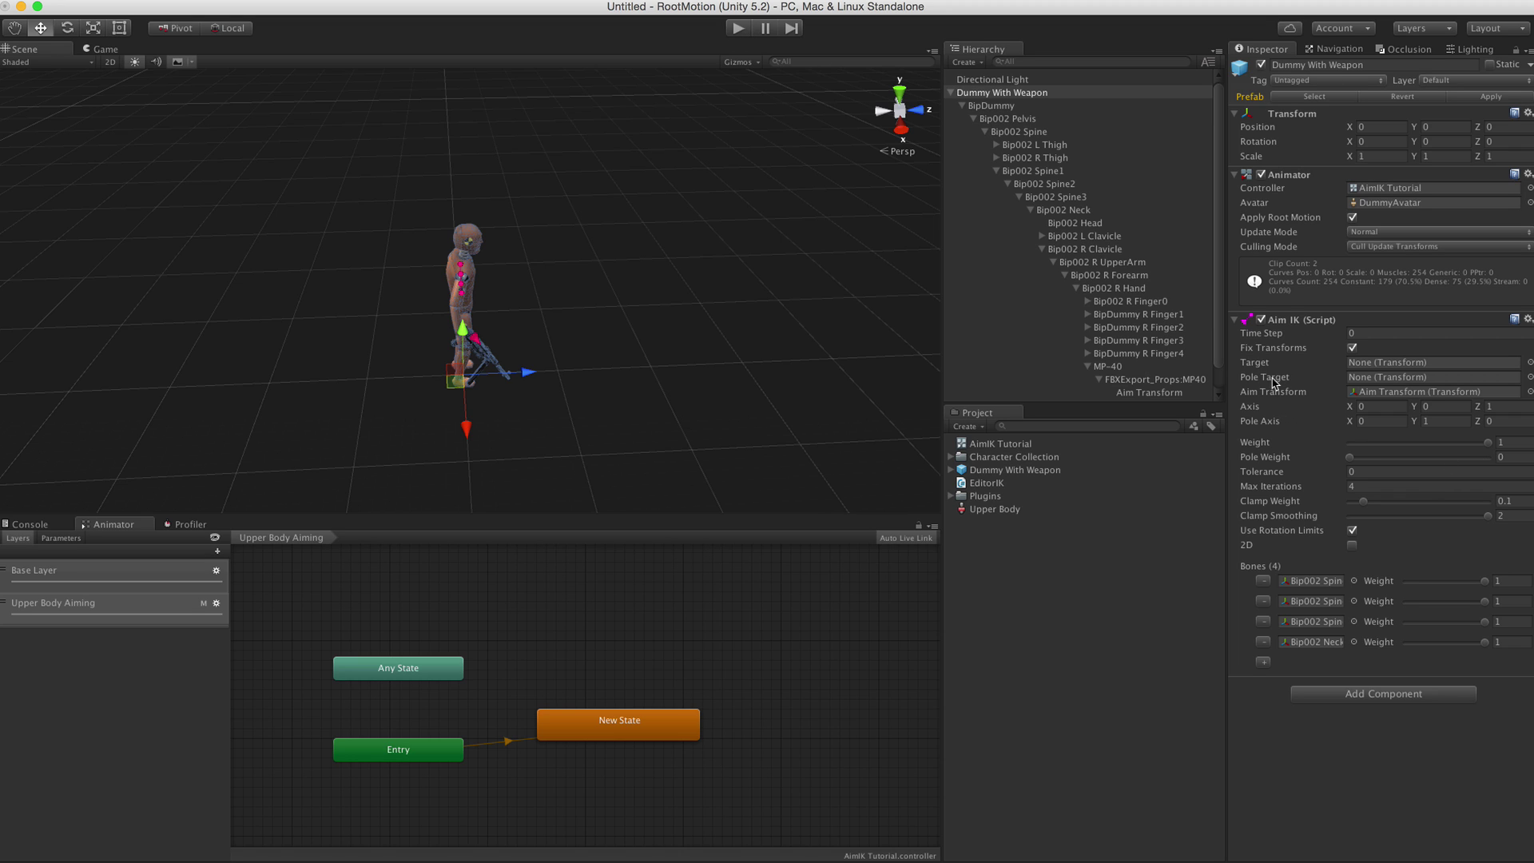
left_click(236, 1)
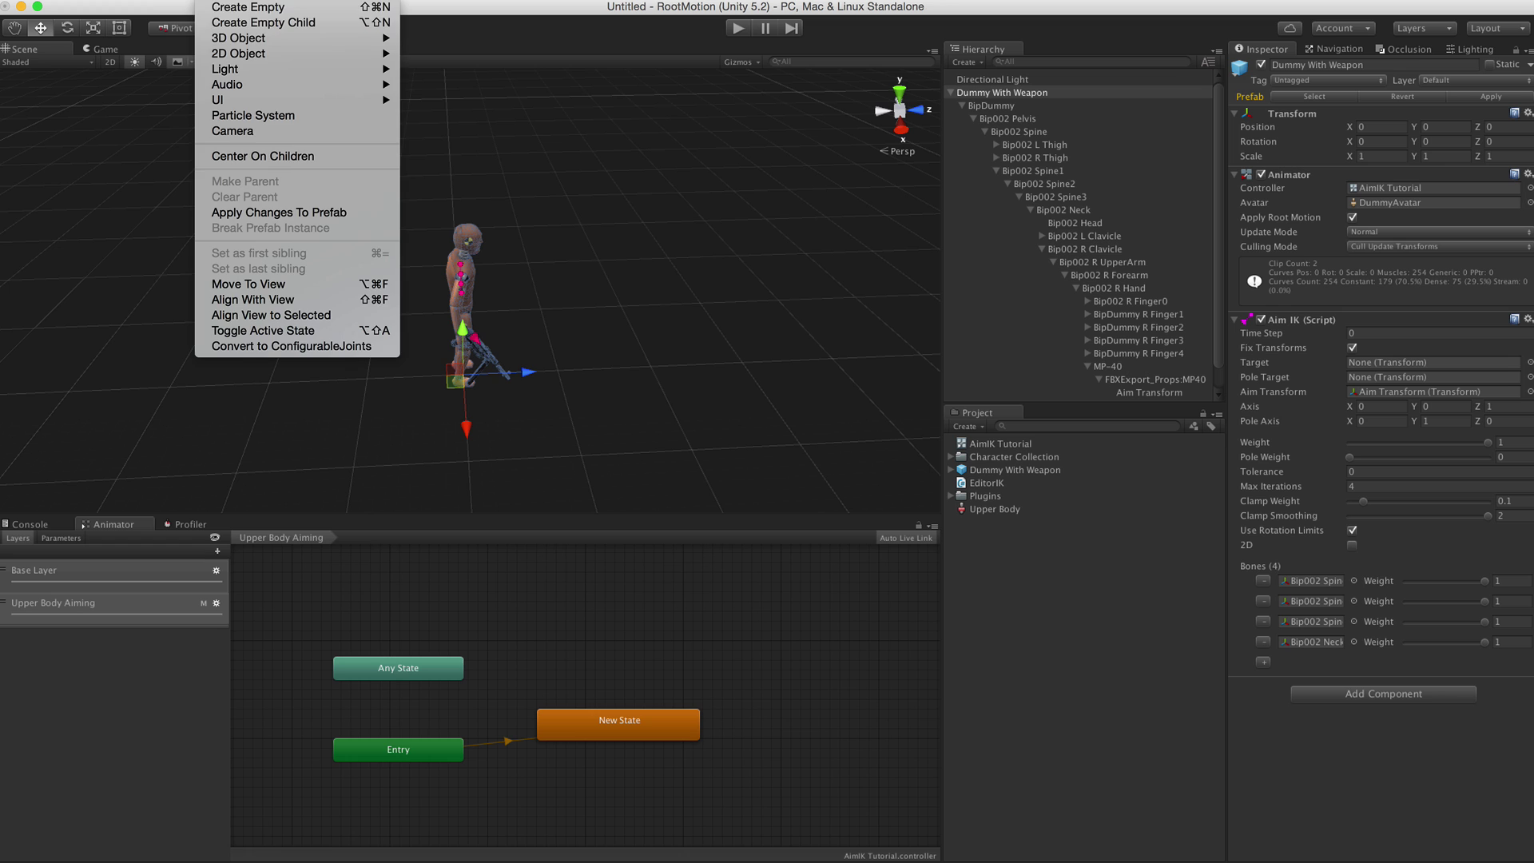
left_click(240, 11)
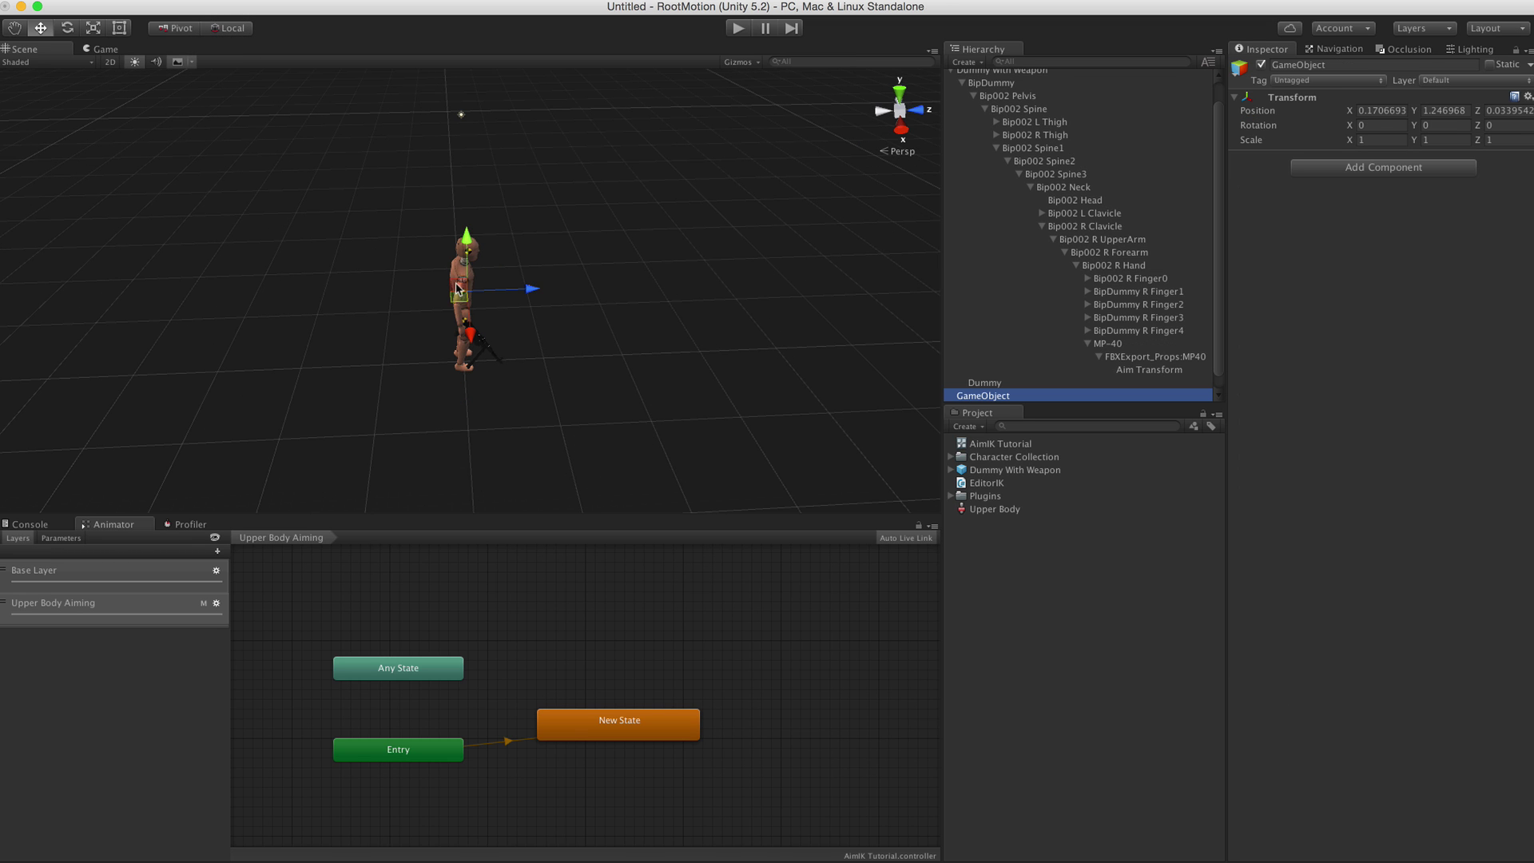
left_click_drag(457, 290, 516, 130)
left_click_drag(609, 304, 523, 222, "alt")
scroll(1085, 229, "up", 1)
Step: Assign the new GameObject as the Pole Target of Dummy With Weapon's Aim IK
left_click(1007, 87)
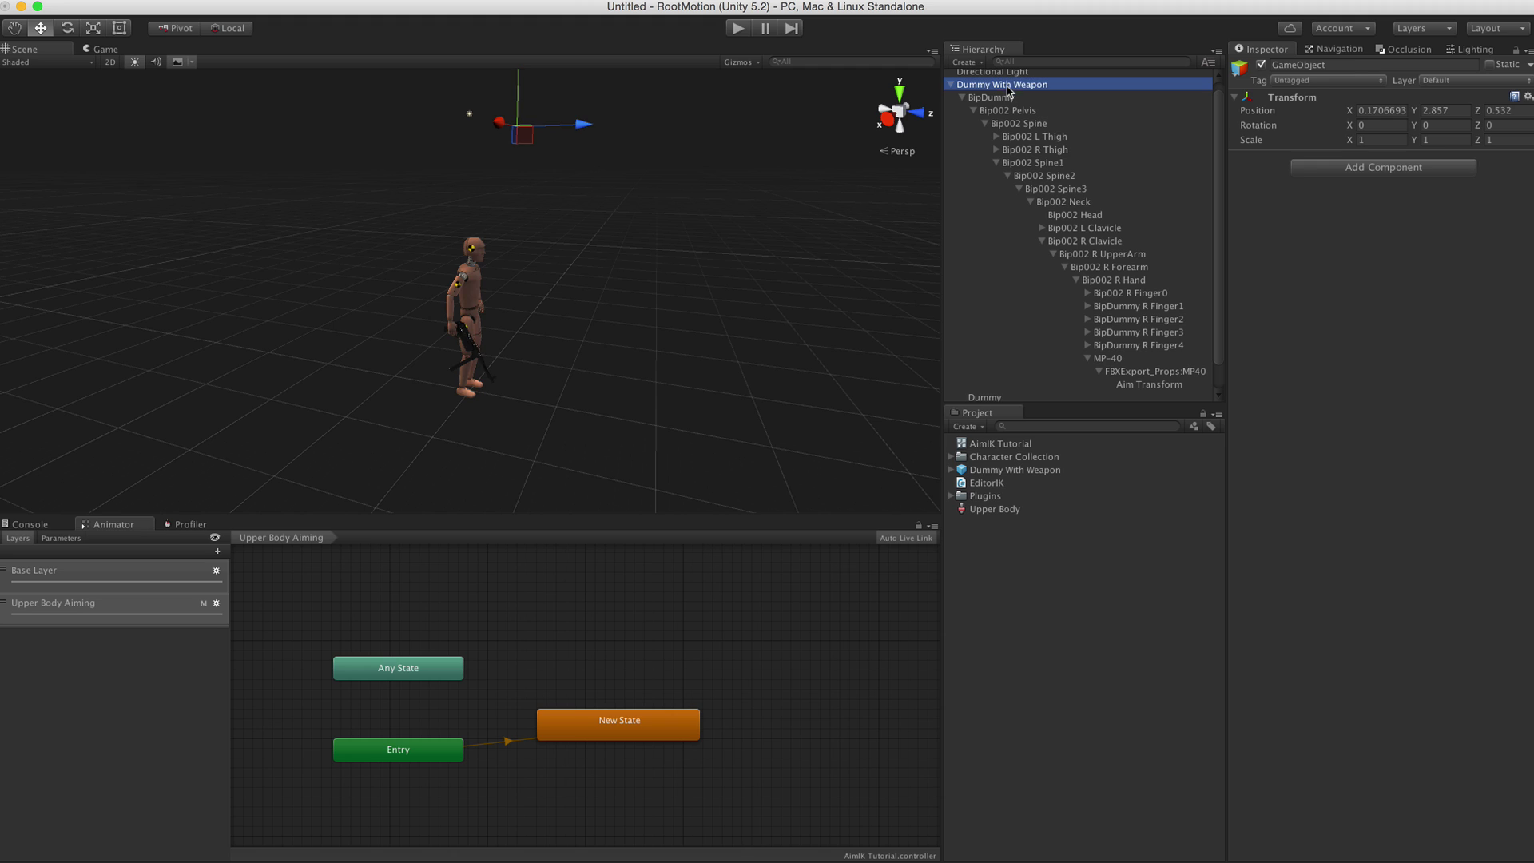
scroll(1142, 352, "down", 2)
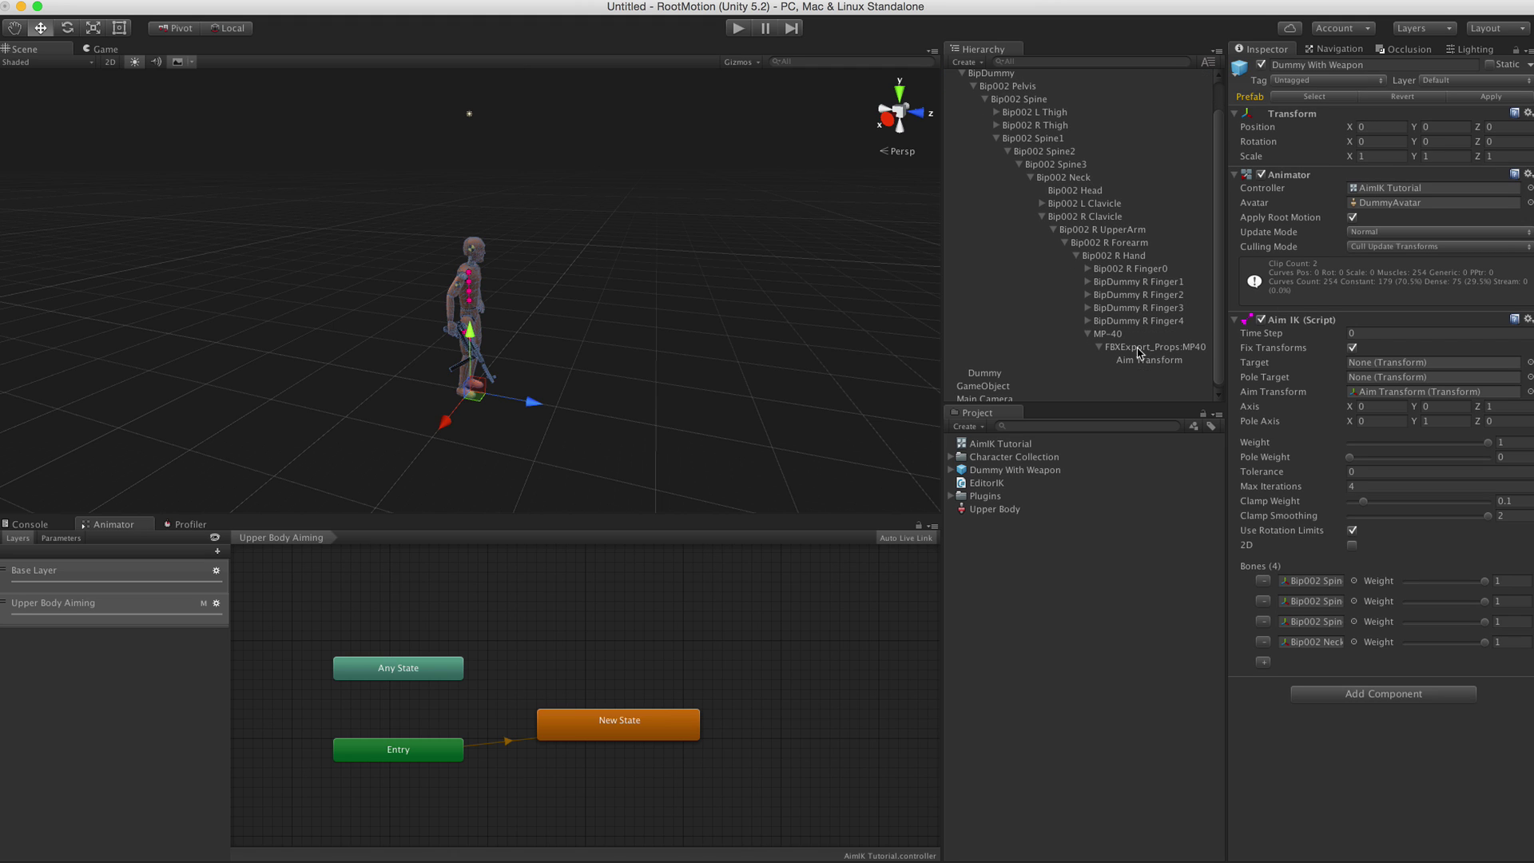
scroll(1117, 312, "down", 1)
left_click_drag(989, 383, 1425, 386)
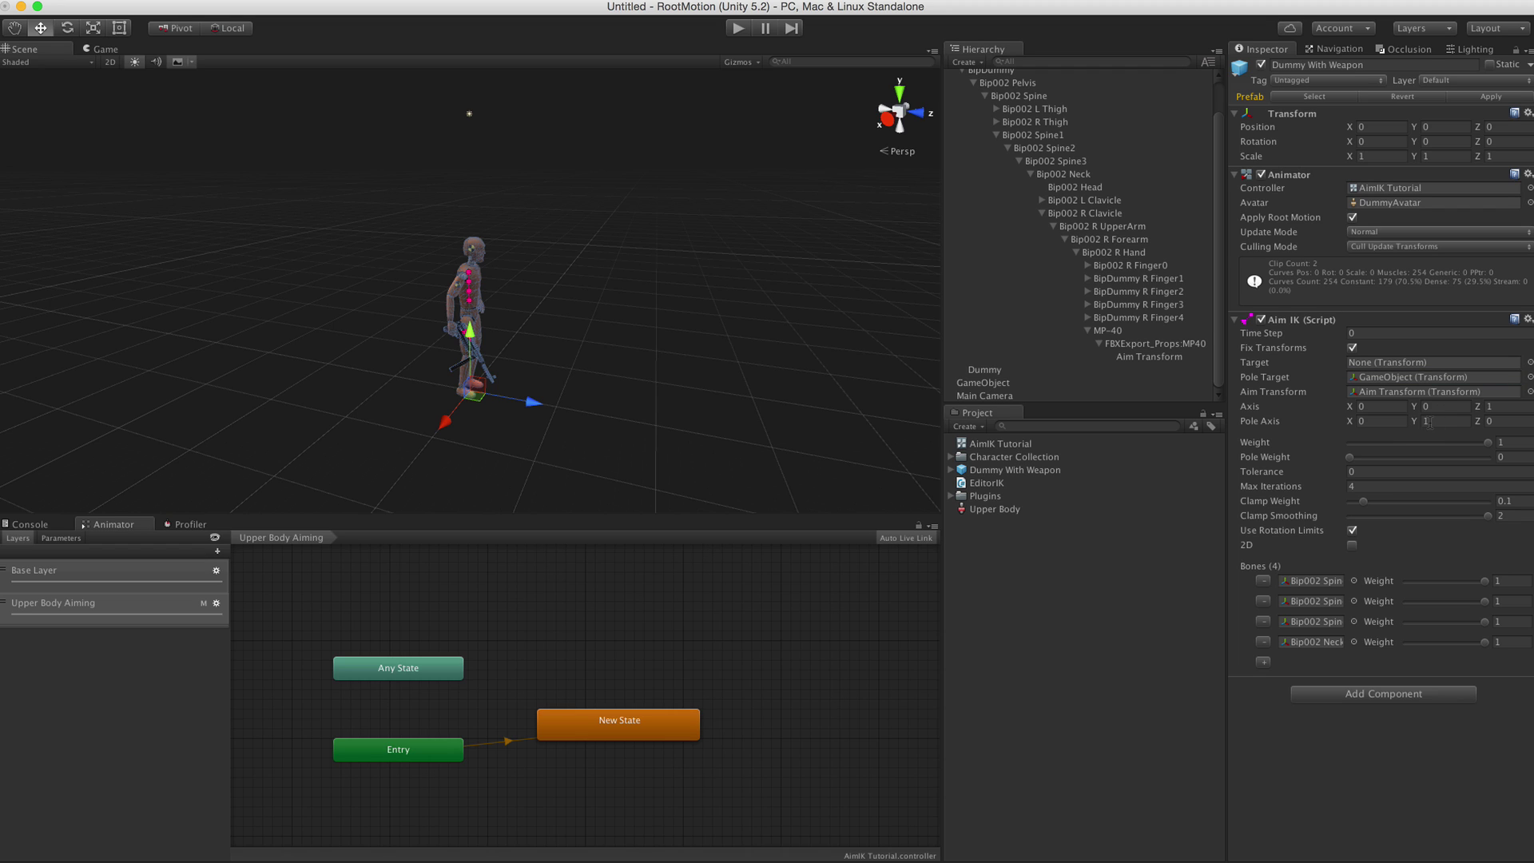
Step: Select the weapon's Aim Transform and examine which of its local axes serves as the pole axis
left_click(1144, 359)
scroll(616, 338, "down", 8)
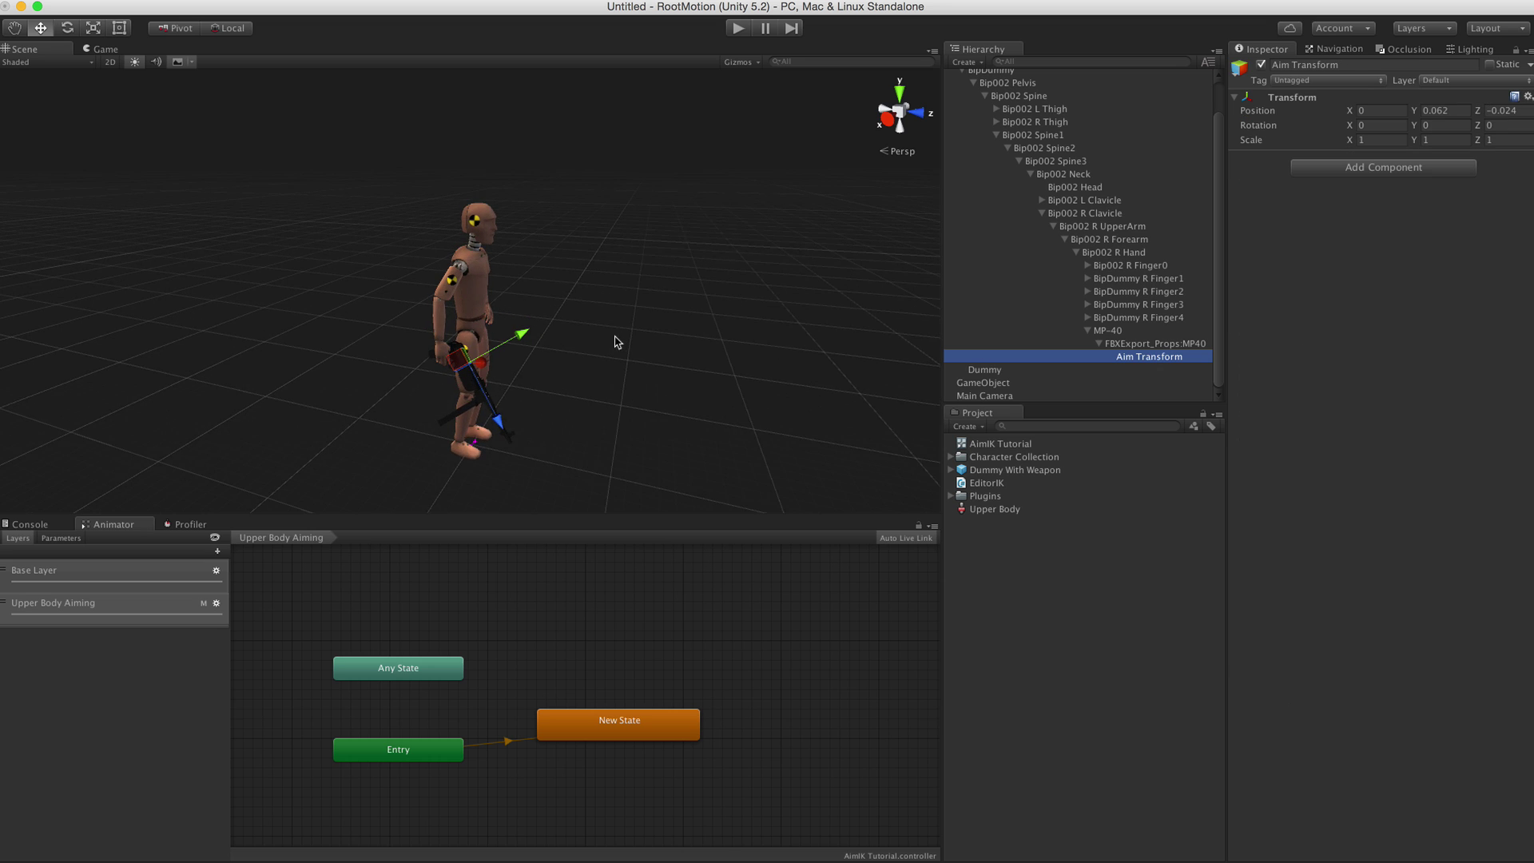
left_click_drag(476, 329, 553, 315, "alt")
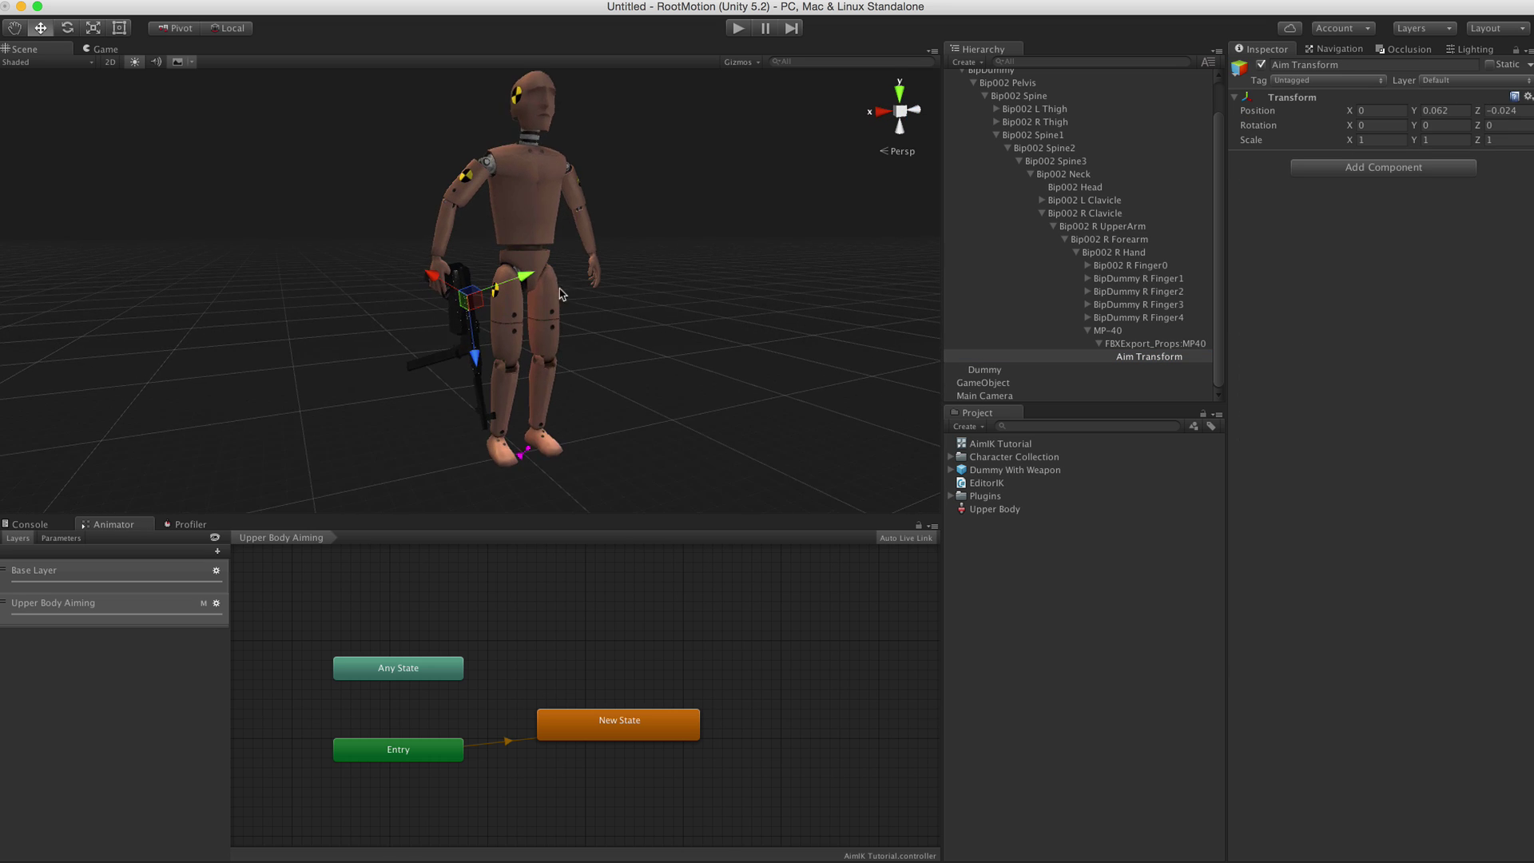
scroll(553, 315, "up", 8)
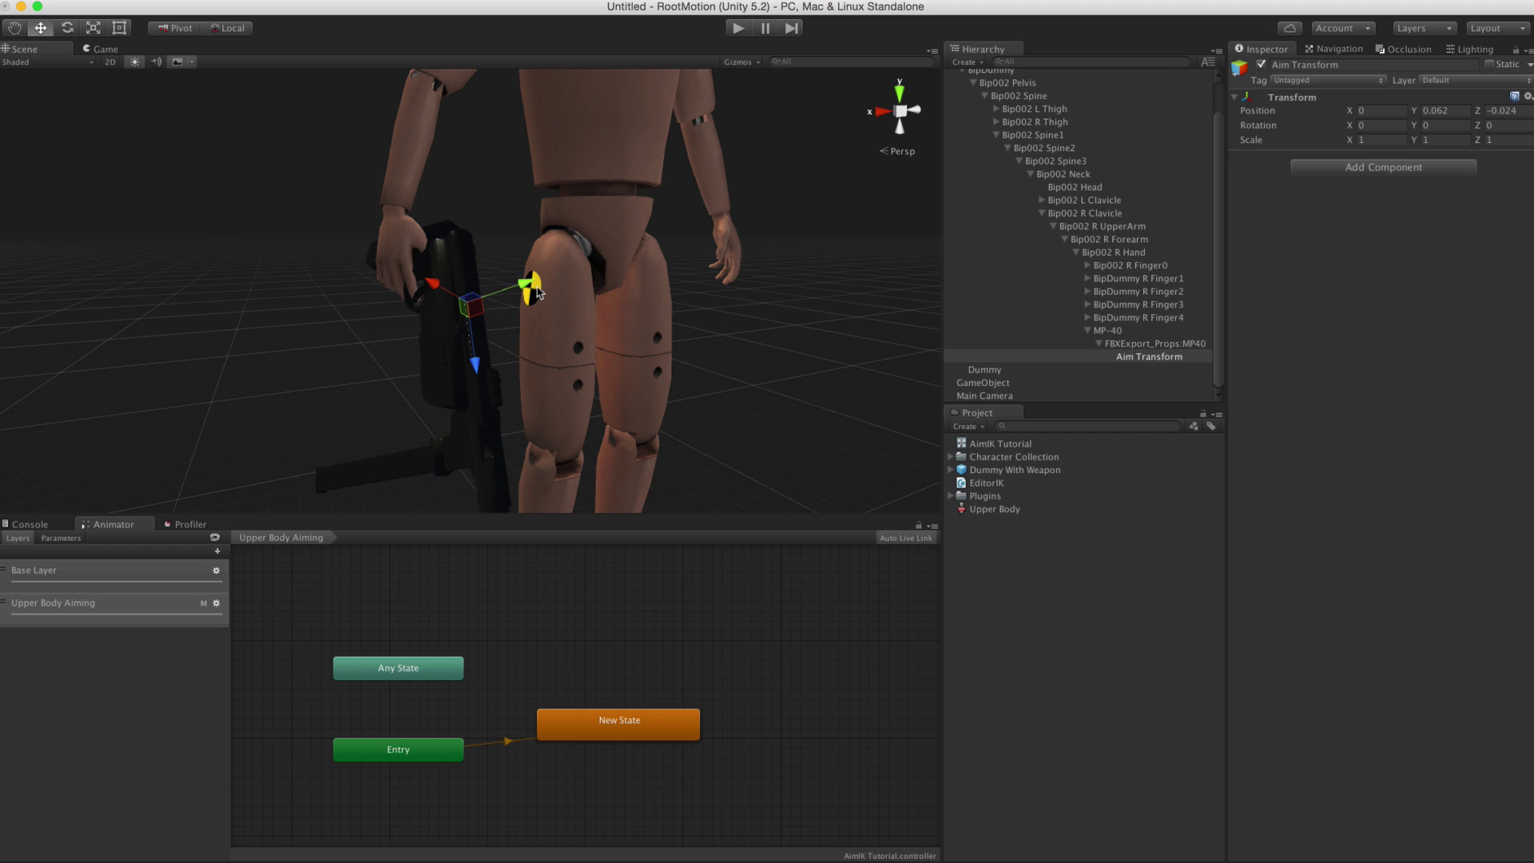
scroll(530, 297, "down", 5)
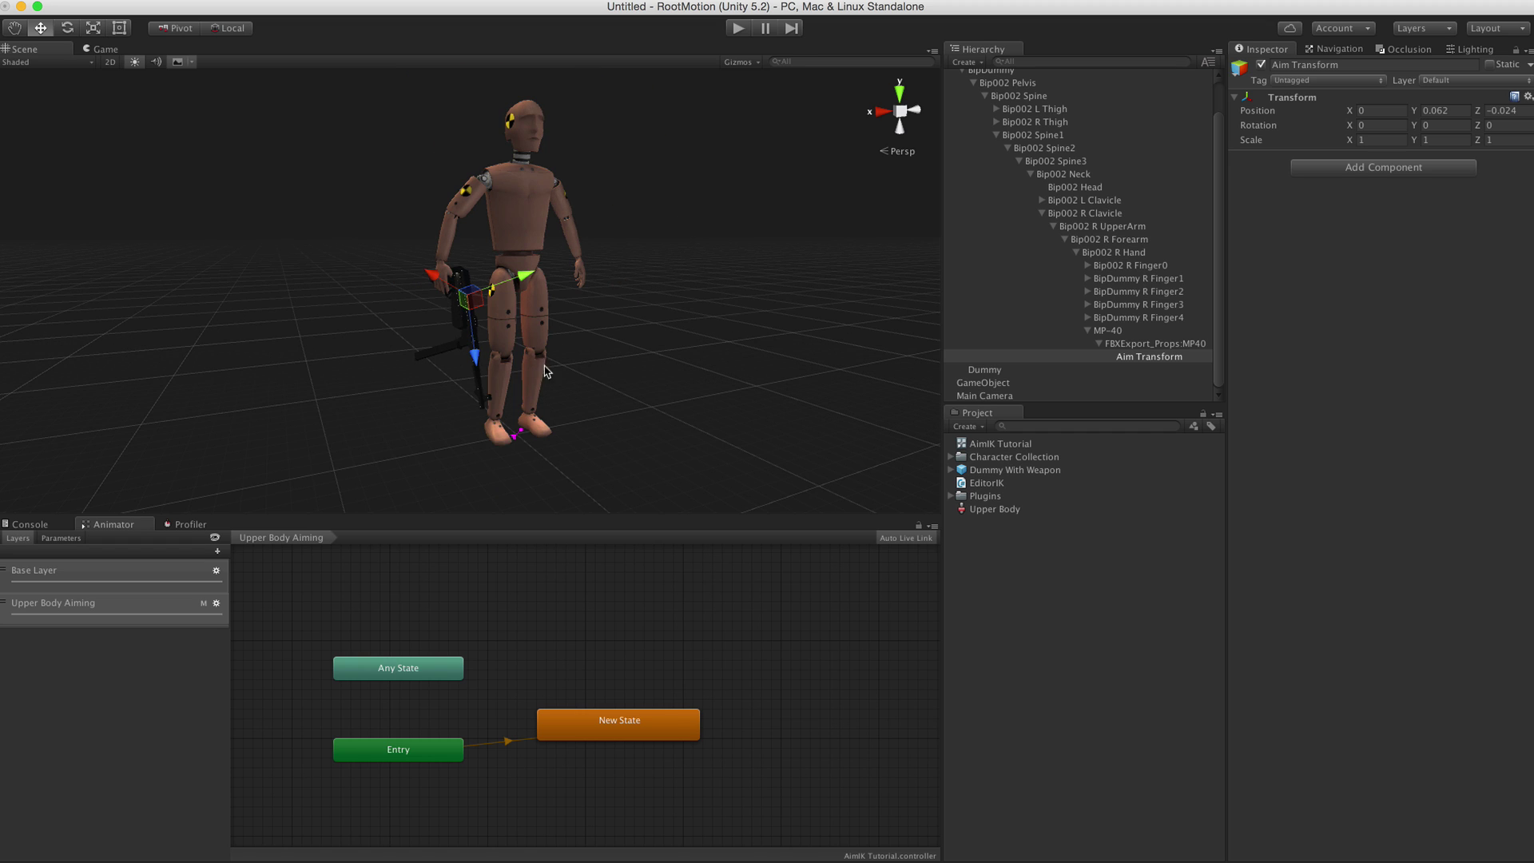
scroll(1001, 134, "up", 2)
Step: Run the game in the Scene view and set Dummy With Weapon's Aim IK pole weight to 1
left_click(990, 88)
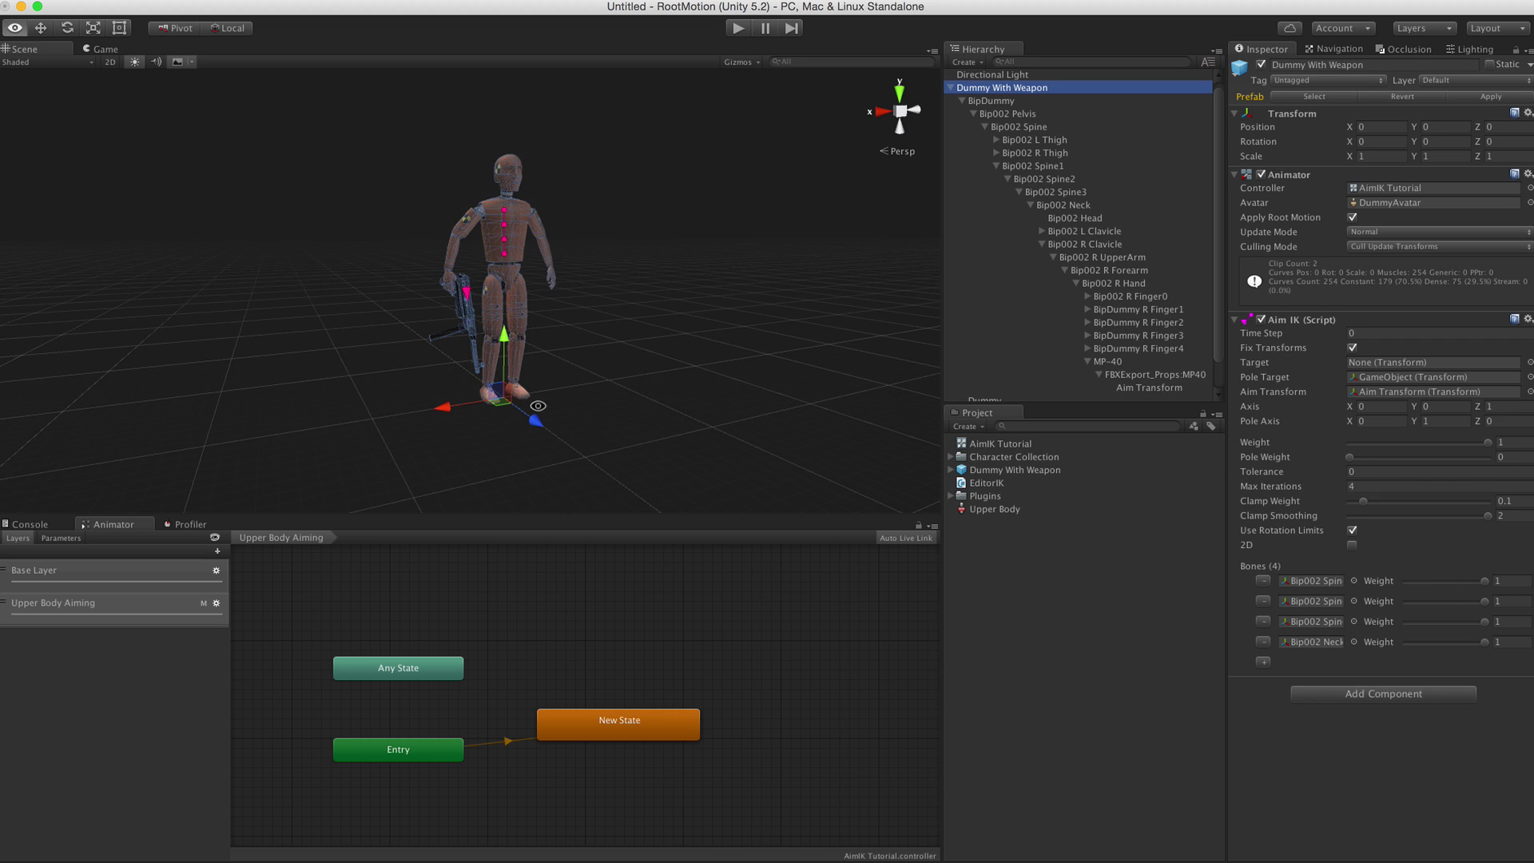
left_click(881, 111)
left_click(737, 28)
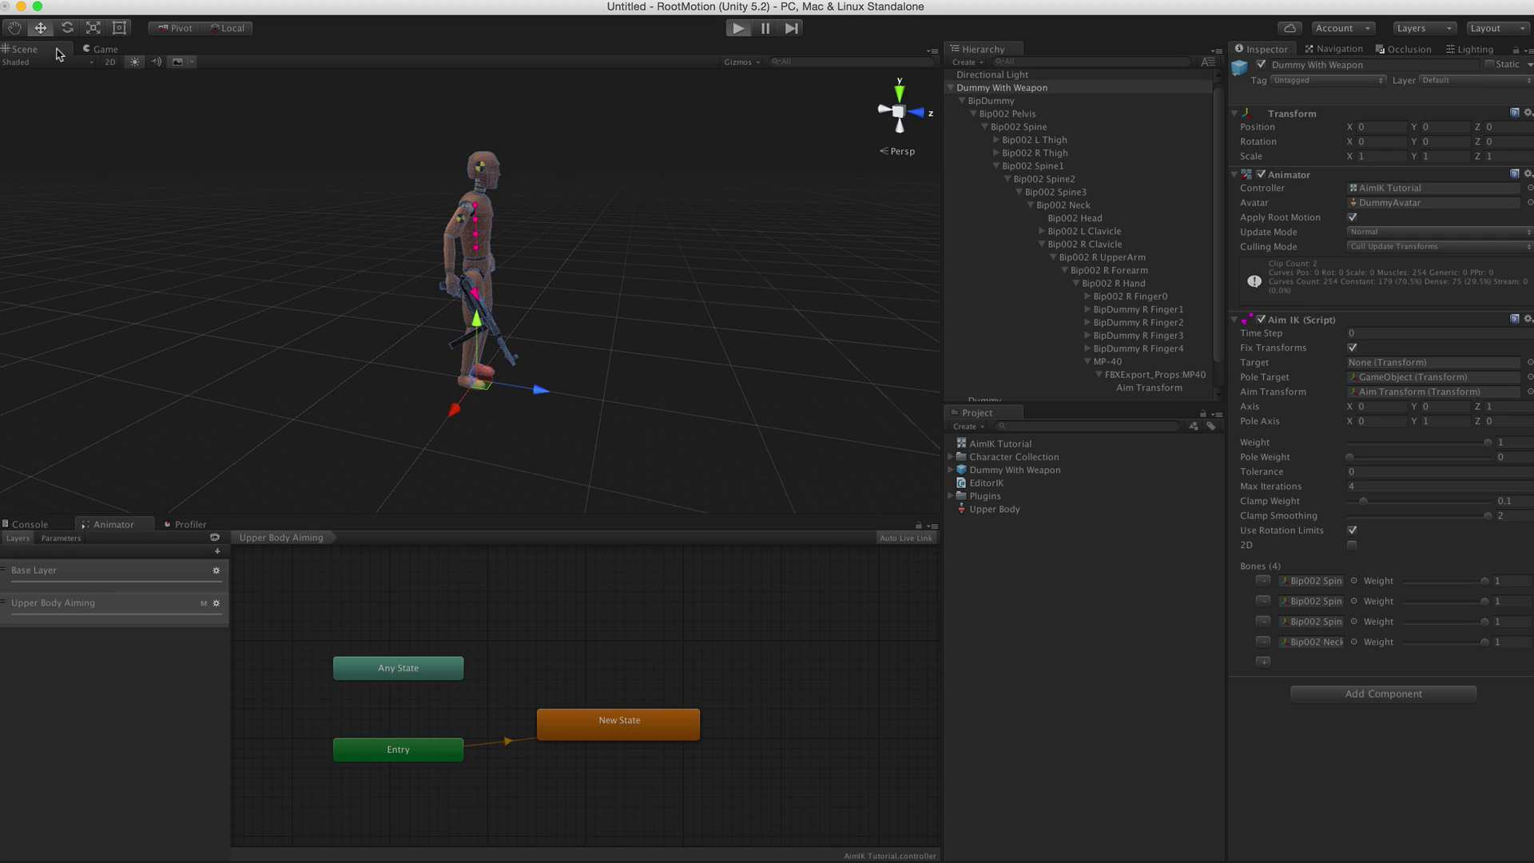
left_click(25, 50)
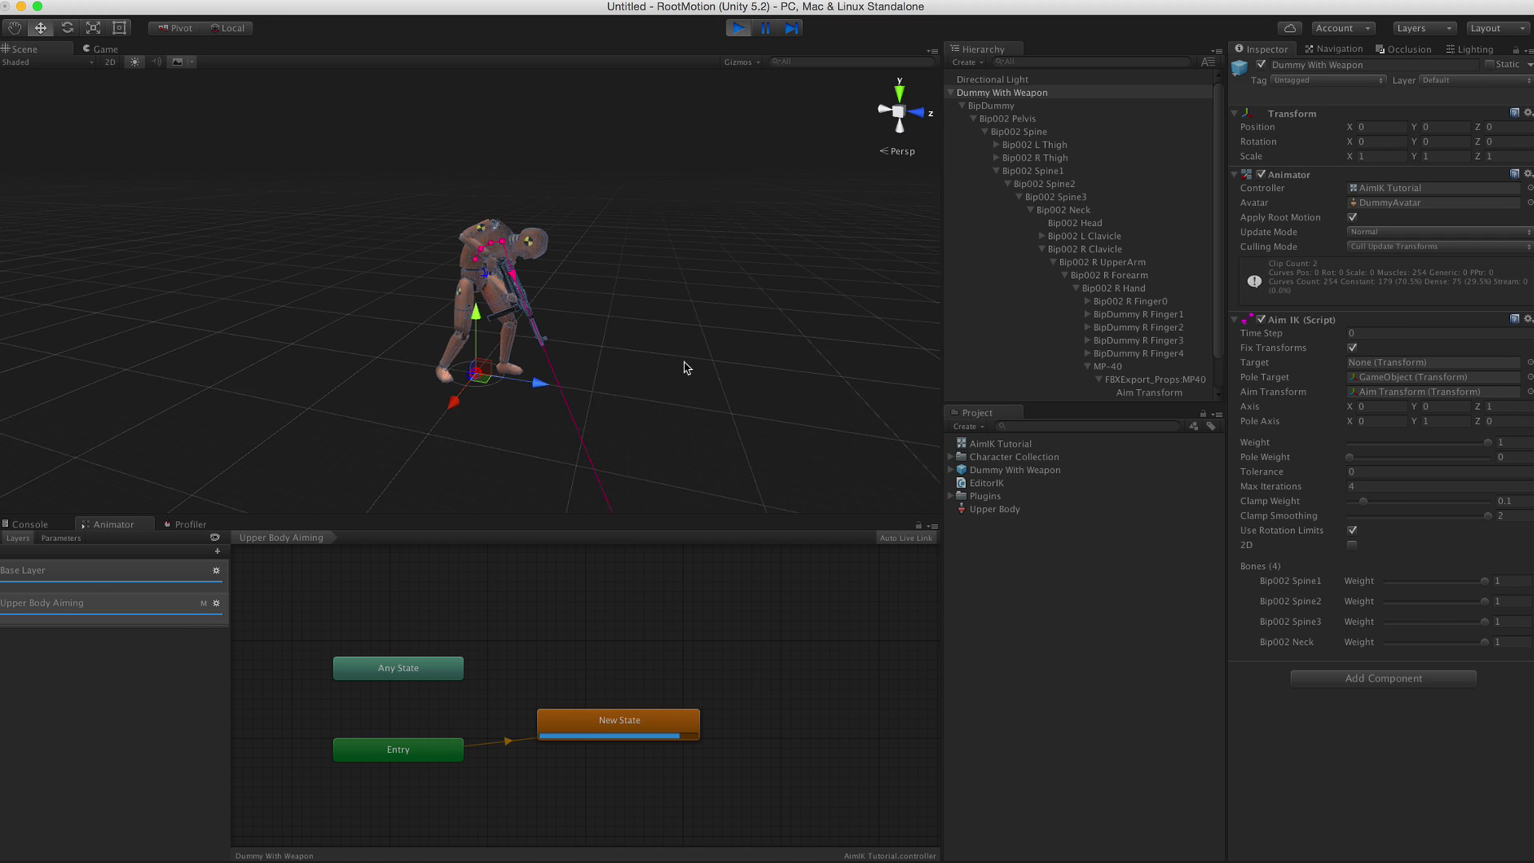
left_click(951, 93)
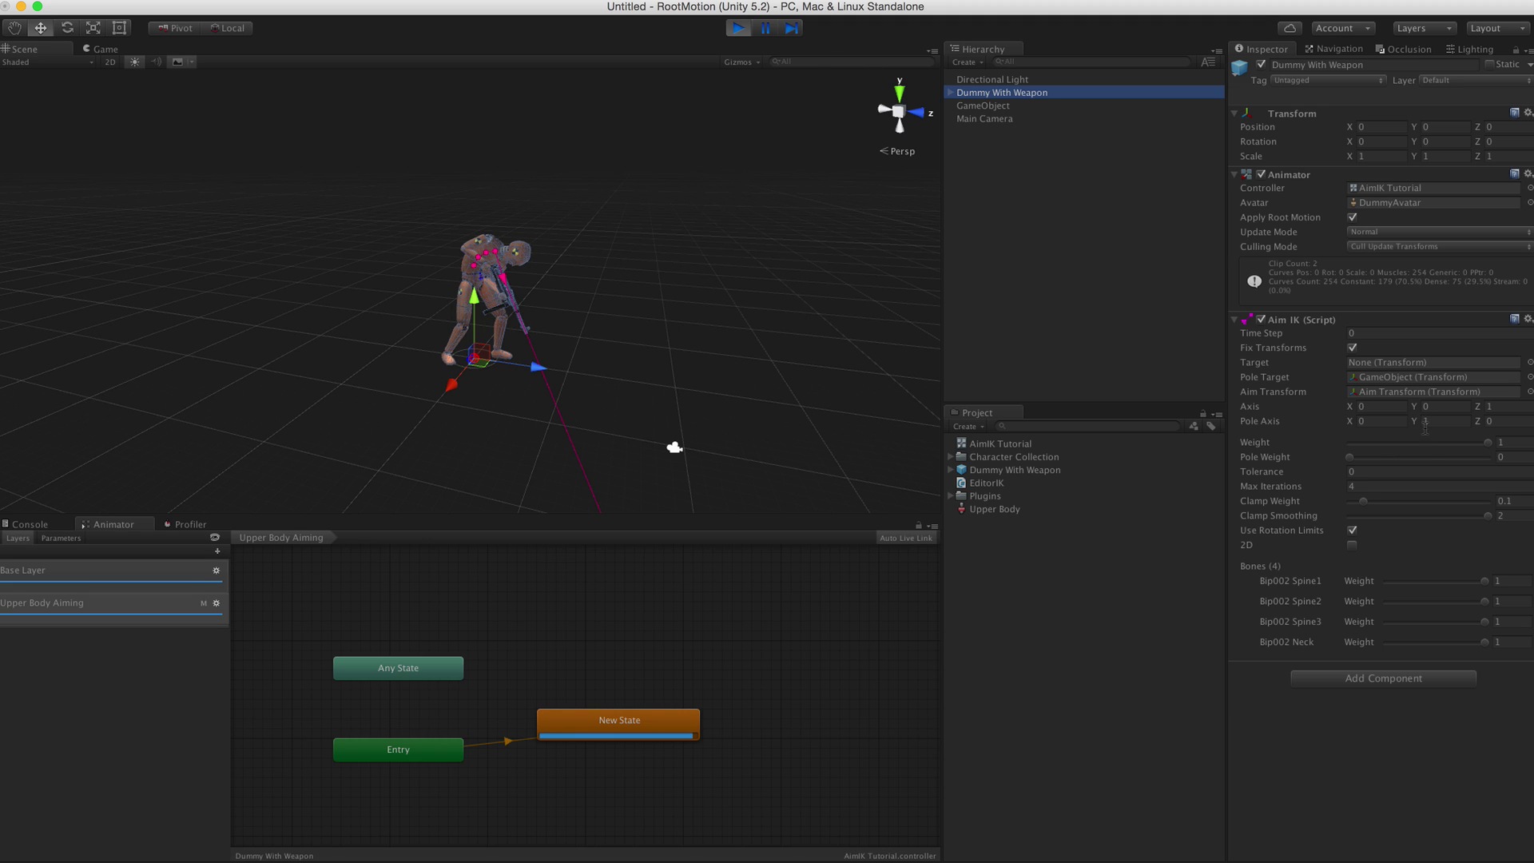
left_click_drag(1352, 457, 1373, 462)
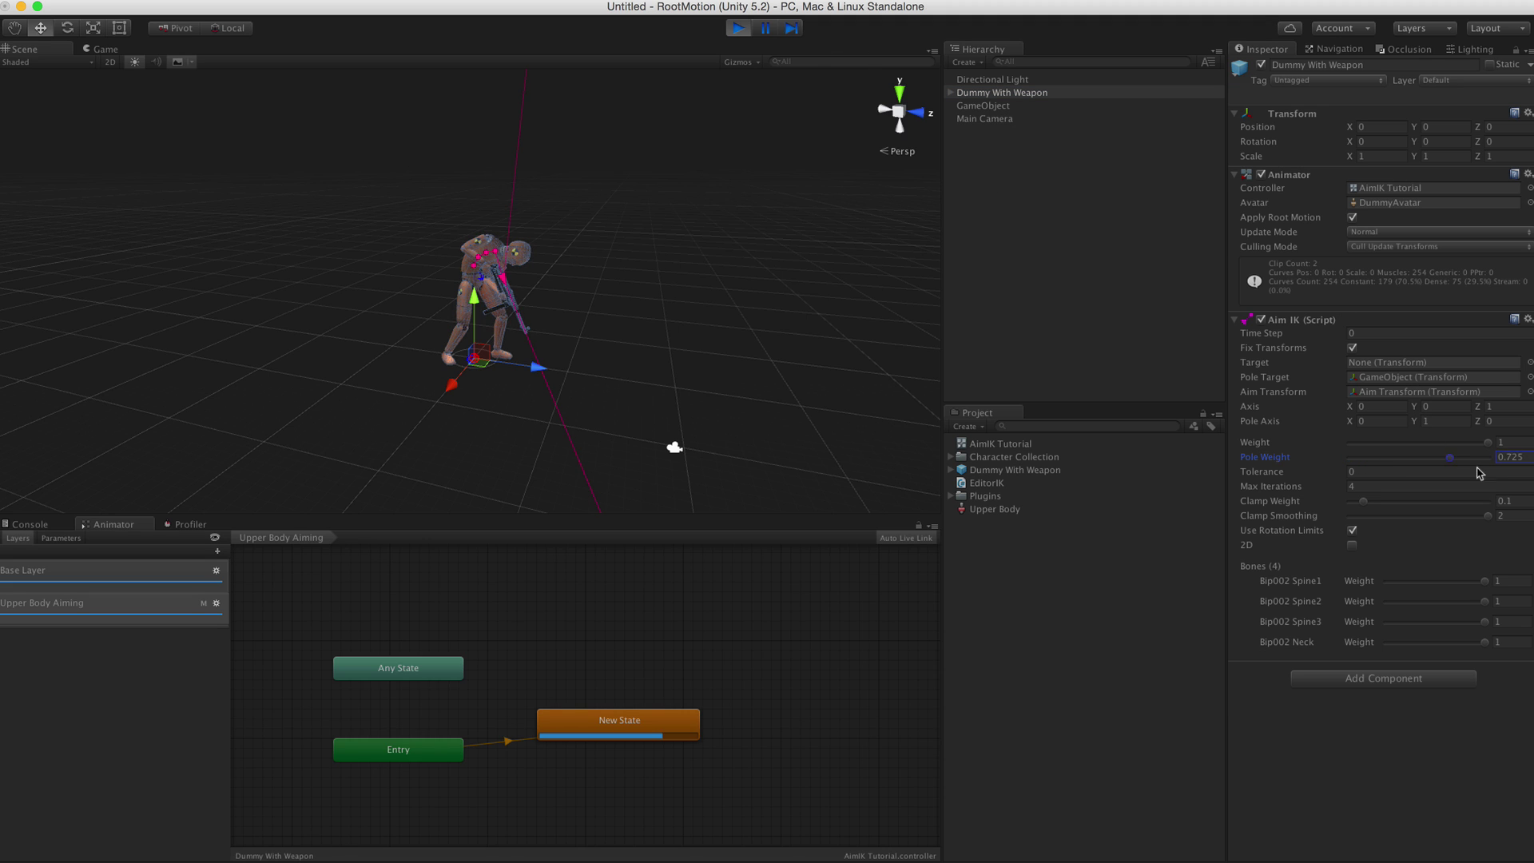
left_click_drag(1479, 472, 1528, 473)
Step: Move the pole target GameObject down and forward to about Y 1.99 and Z 1.604
middle_click_drag(761, 305, 759, 422)
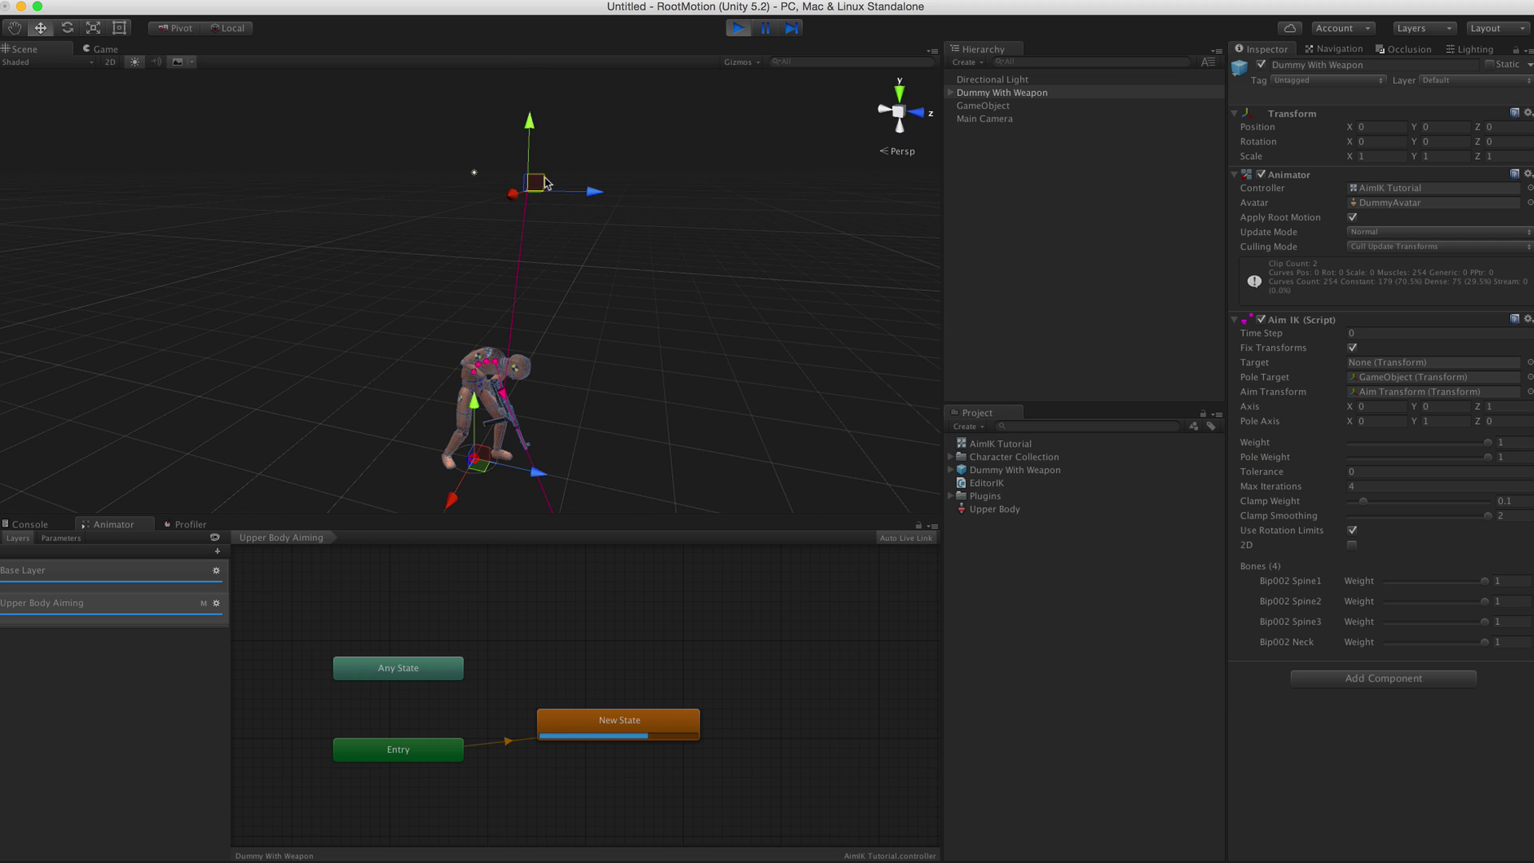
left_click(991, 106)
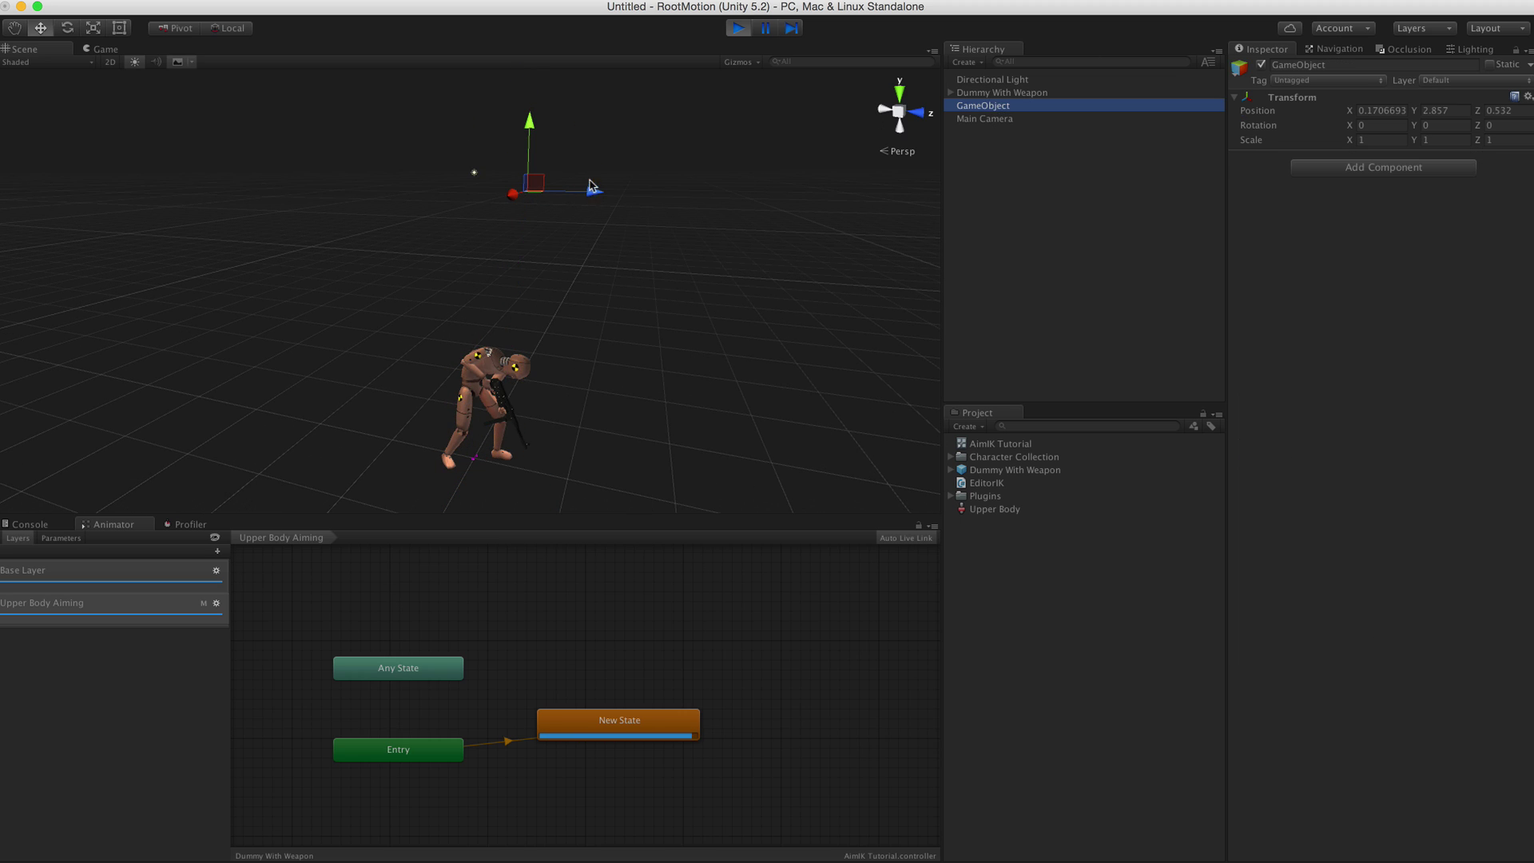
left_click_drag(536, 186, 654, 278)
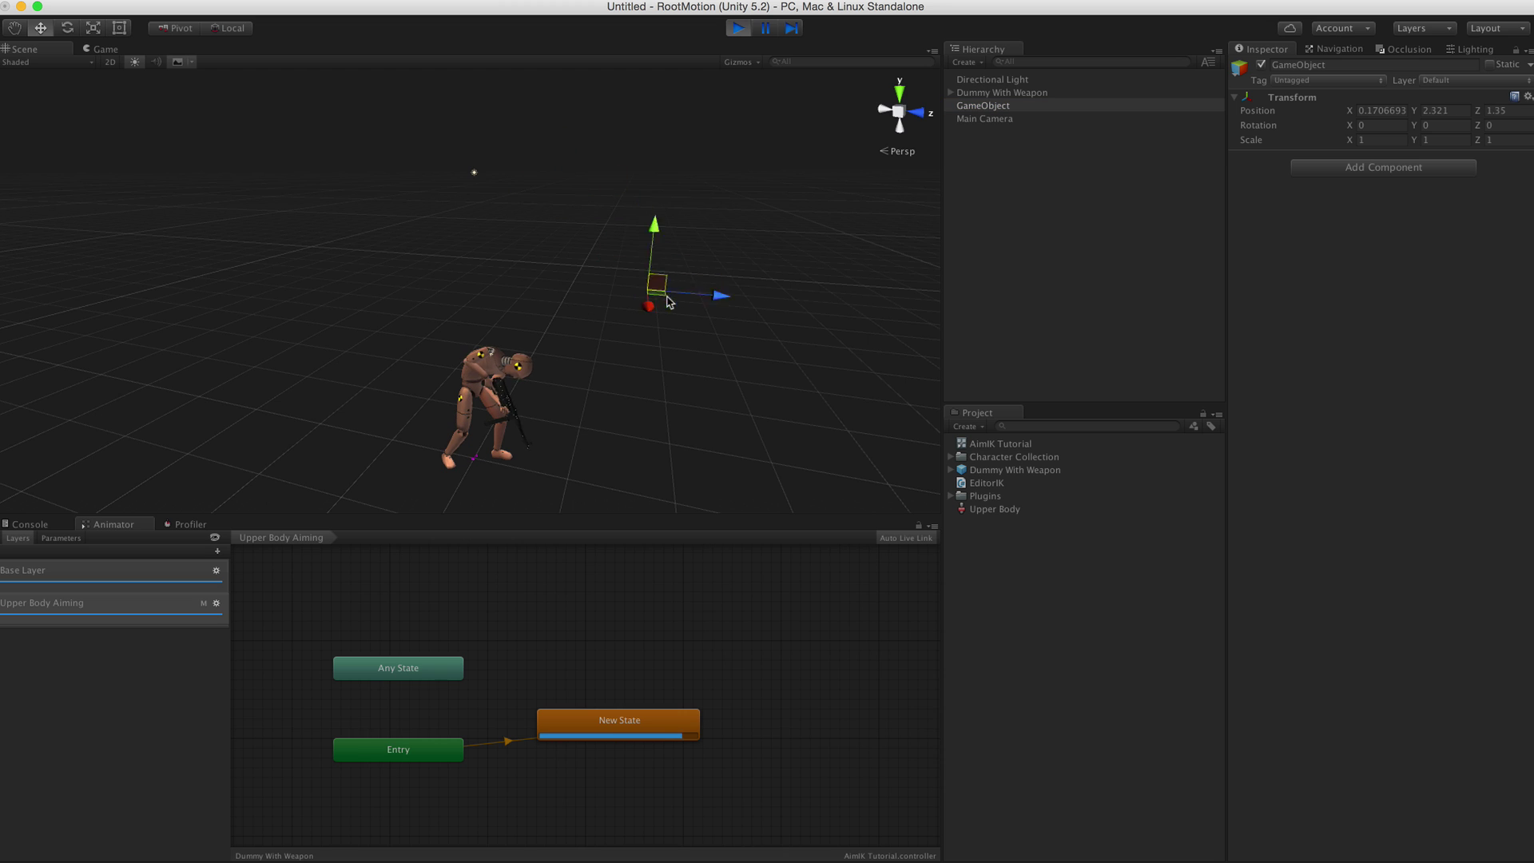
Step: Raise Dummy With Weapon's Aim IK target from the ground to chest height in front of the character
left_click(981, 97)
key("f")
left_click_drag(557, 377, 647, 417, "alt")
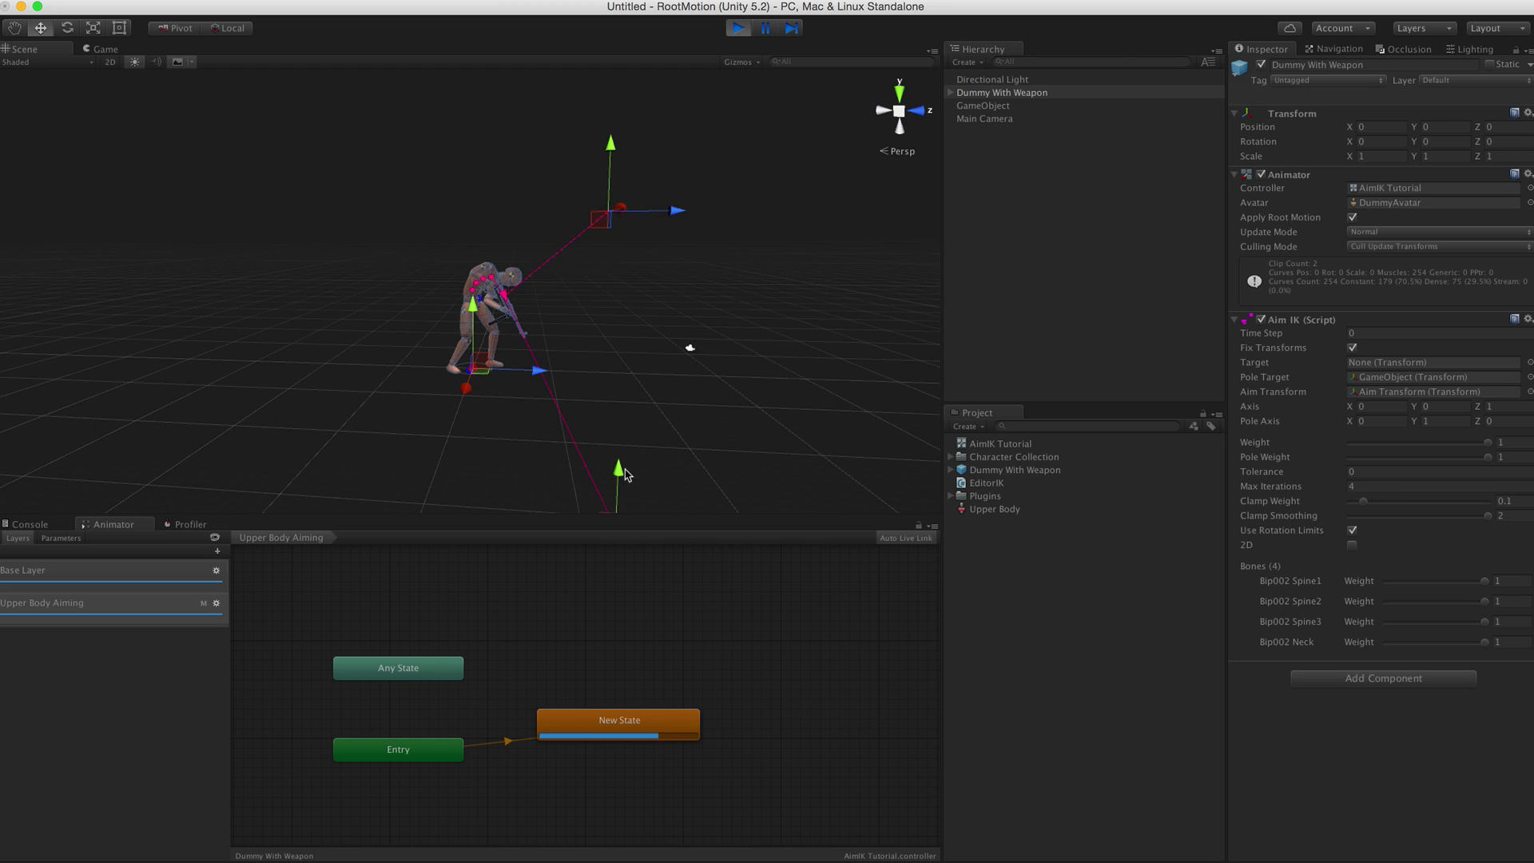
scroll(623, 465, "down", 2)
left_click_drag(592, 490, 695, 256)
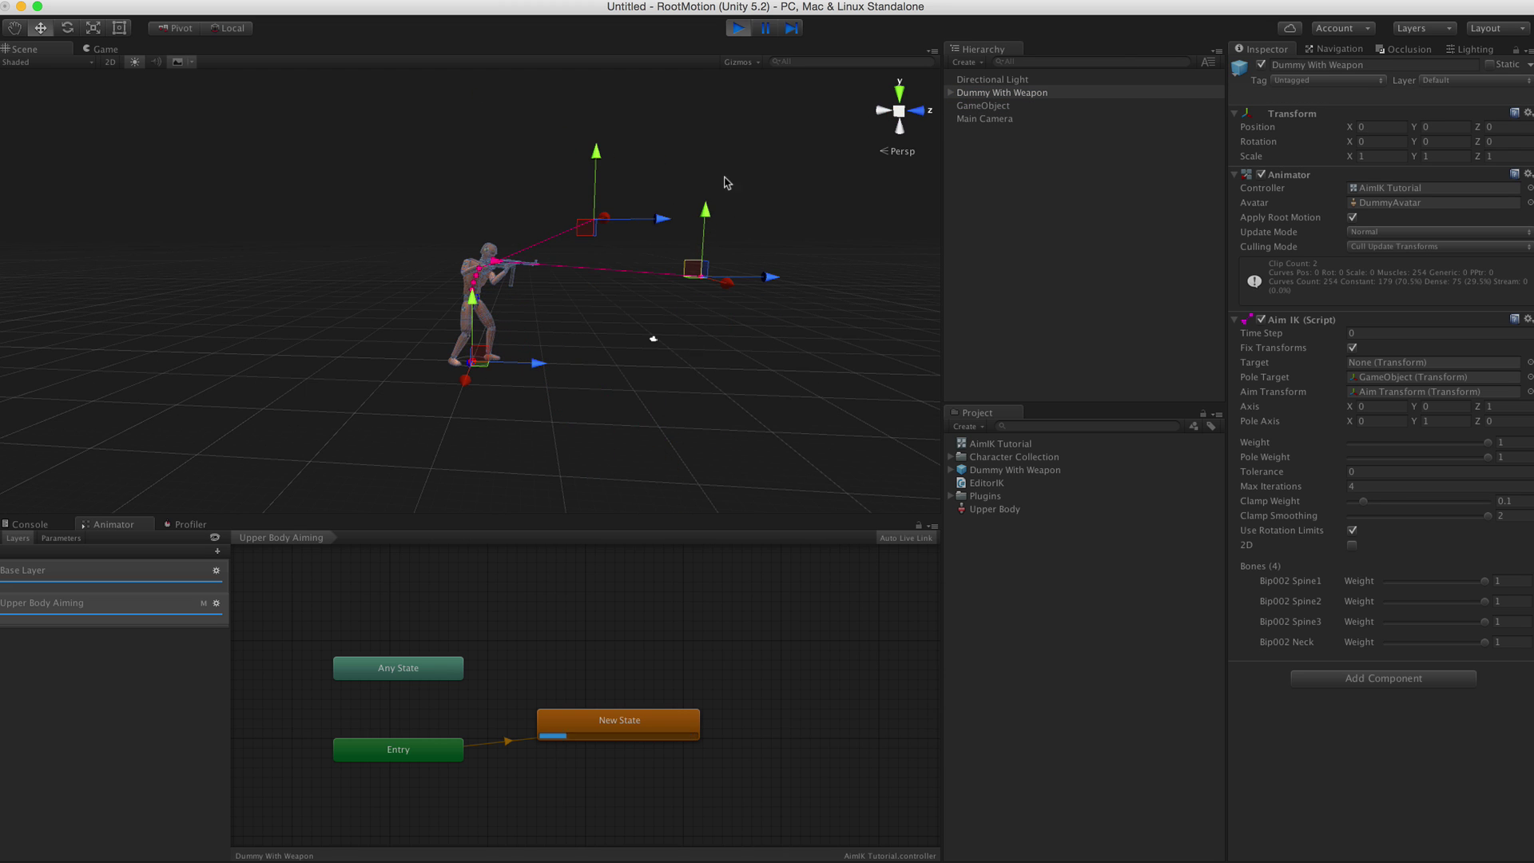
Step: Position the pole target GameObject above the dummy at about X -0.127, Y 2.616 and Z 0.344
scroll(725, 180, "up", 3)
left_click(993, 109)
left_click_drag(691, 205, 494, 124, "alt")
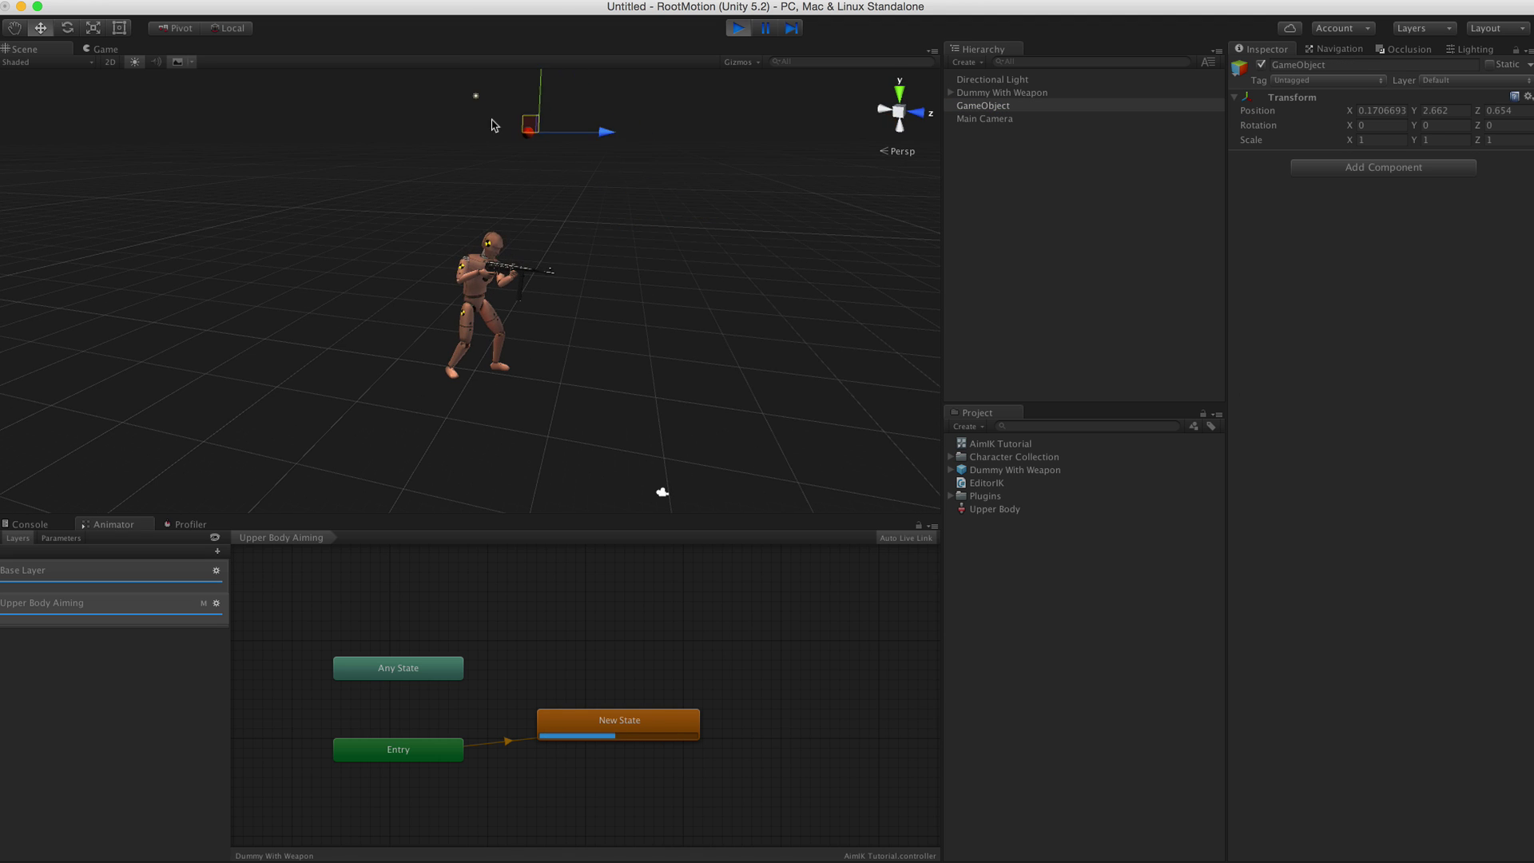
left_click_drag(595, 216, 511, 234, "alt")
middle_click_drag(556, 267, 547, 271)
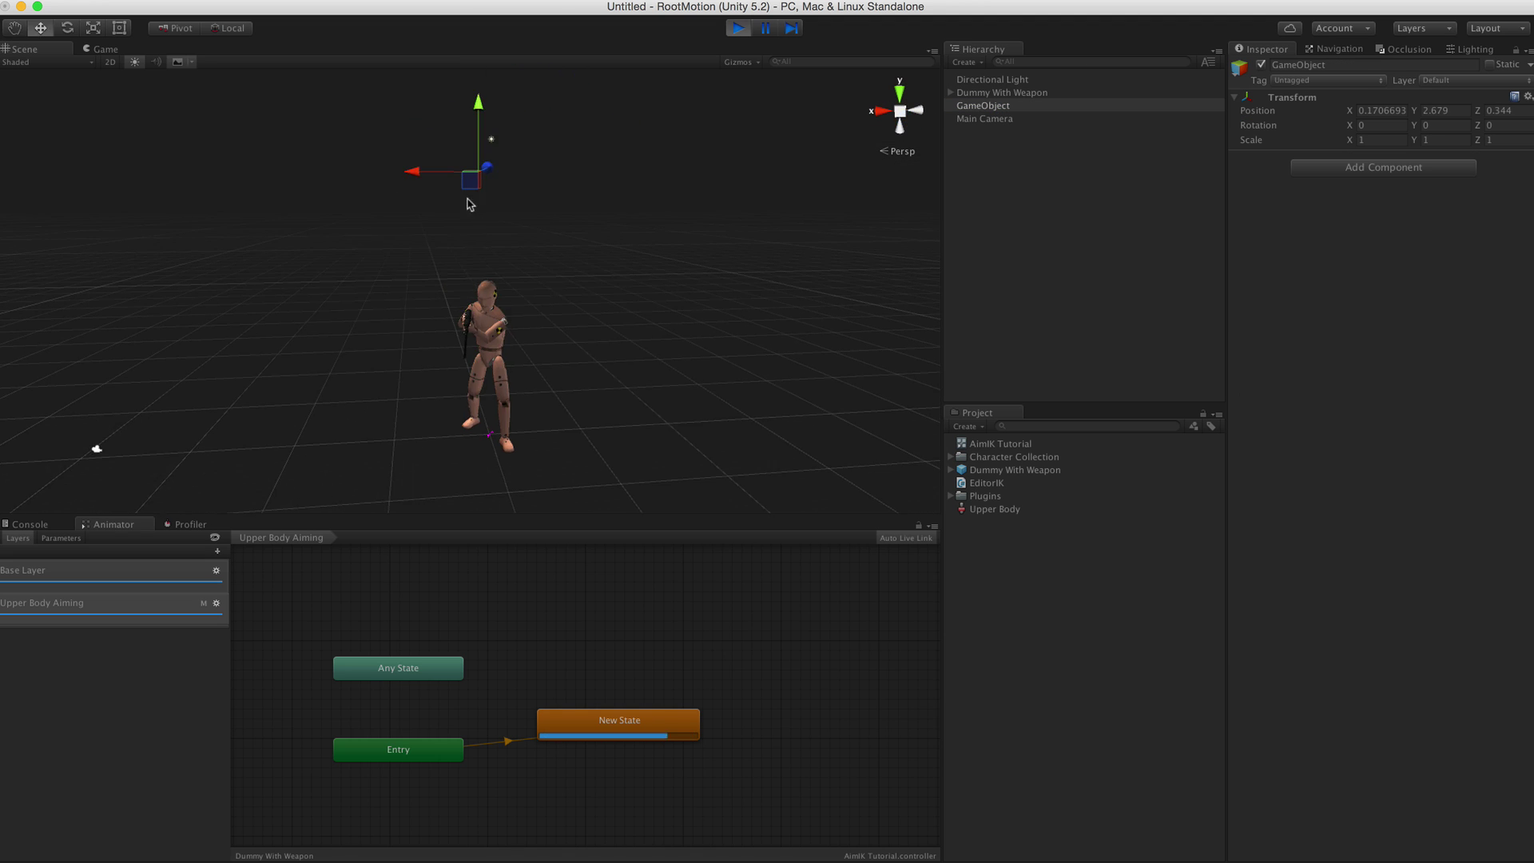
left_click_drag(469, 181, 503, 188)
left_click_drag(414, 280, 675, 270, "alt")
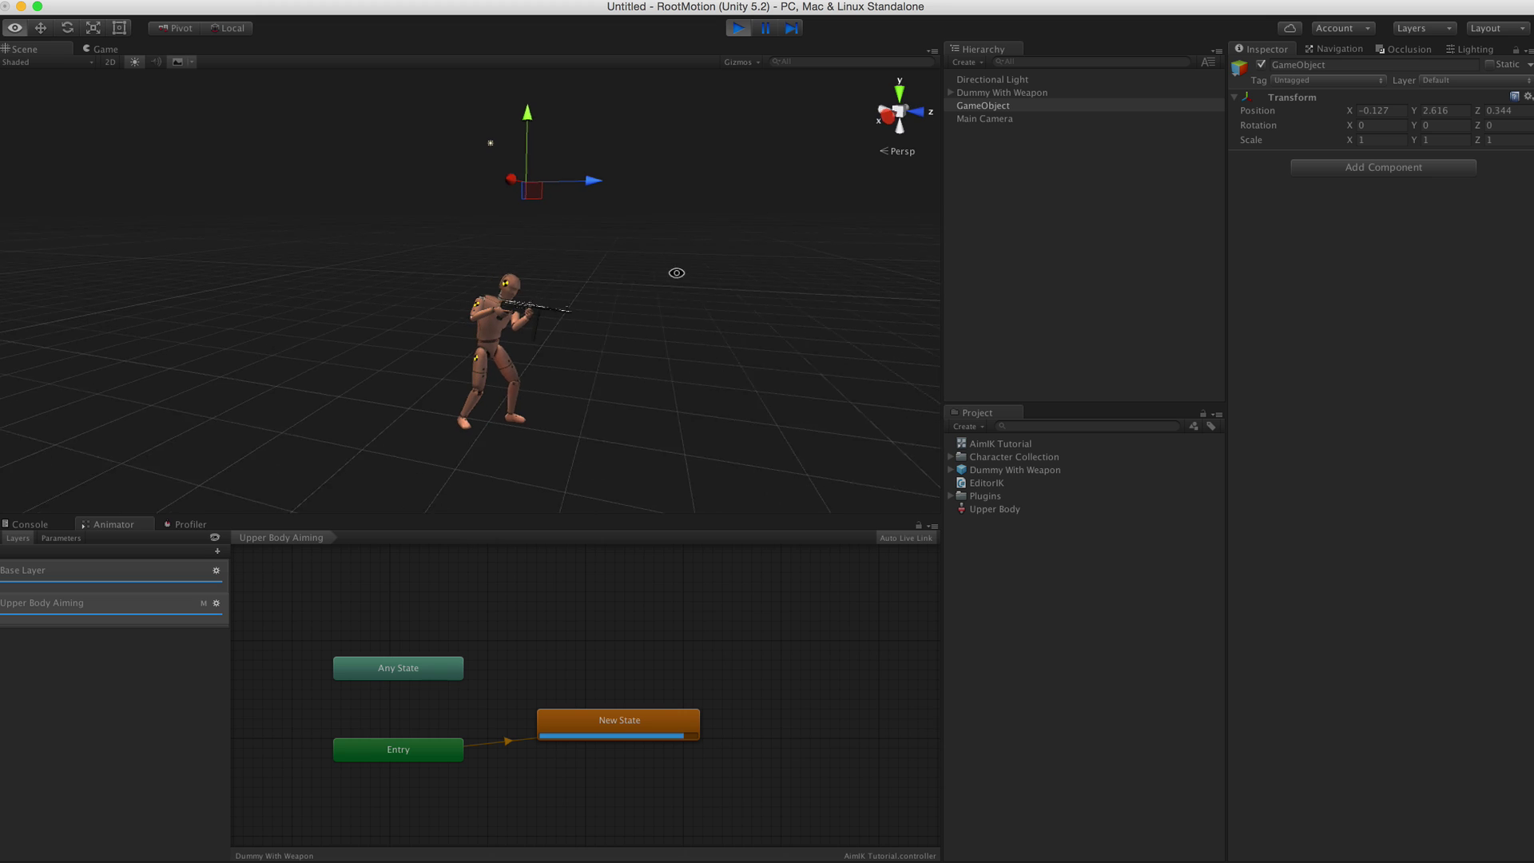
Step: Set the max iterations of Dummy With Weapon's Aim IK to 2
left_click(983, 93)
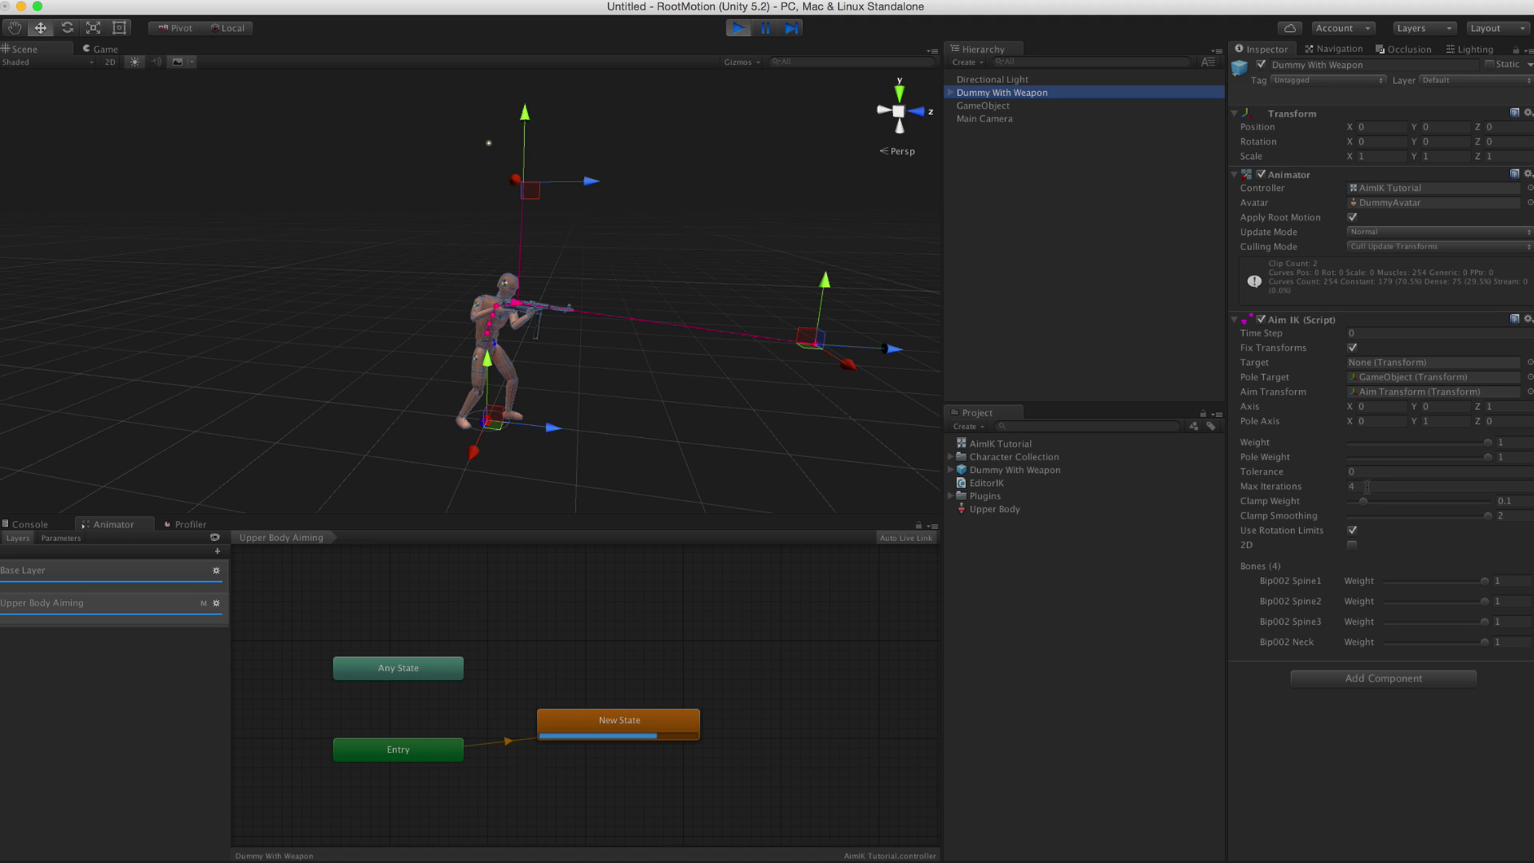
left_click(1366, 486)
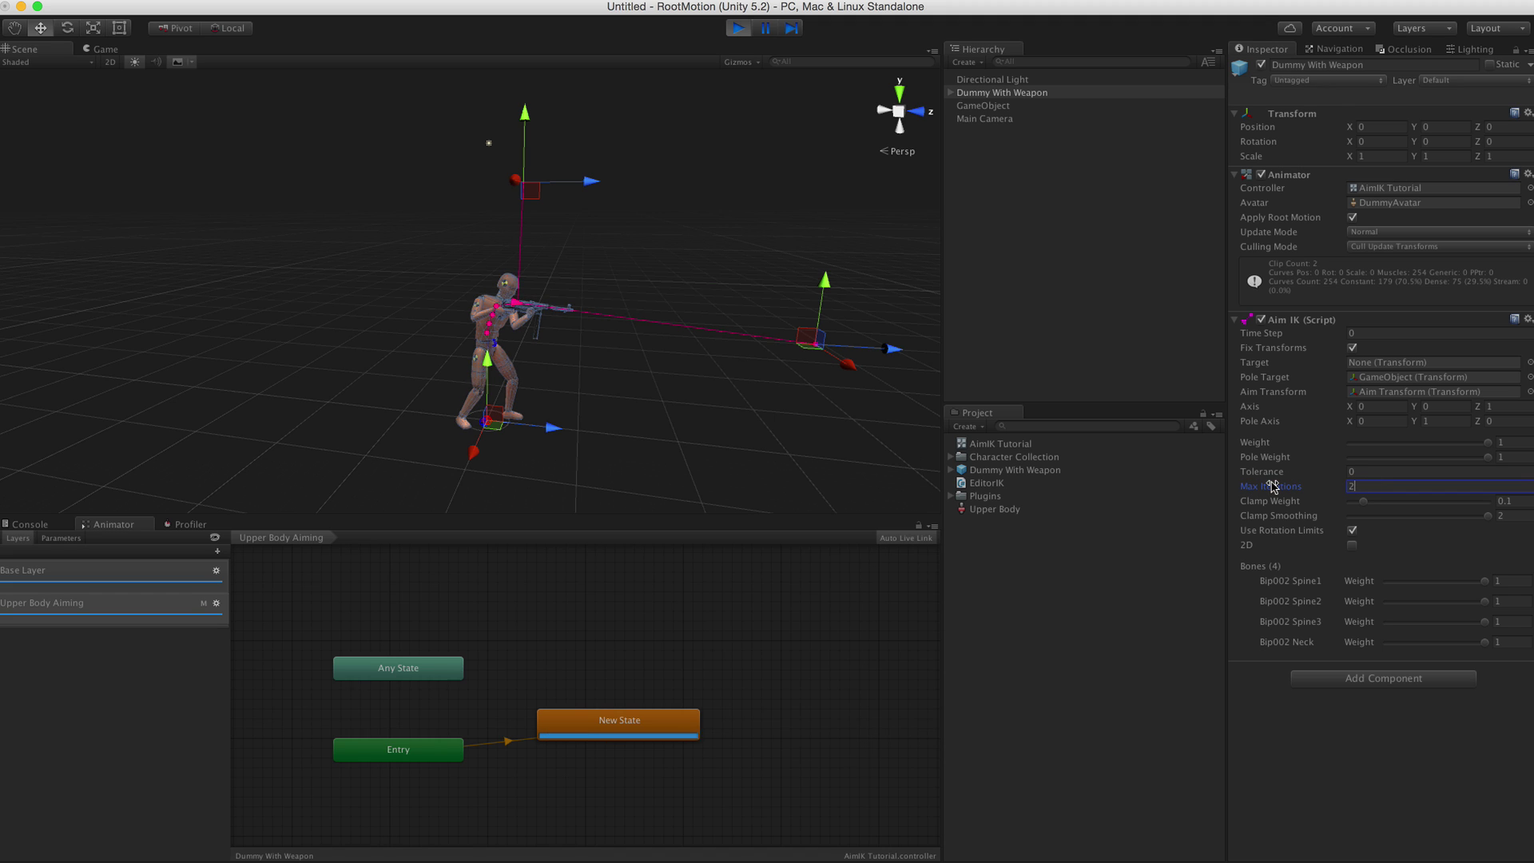
scroll(703, 432, "up", 2)
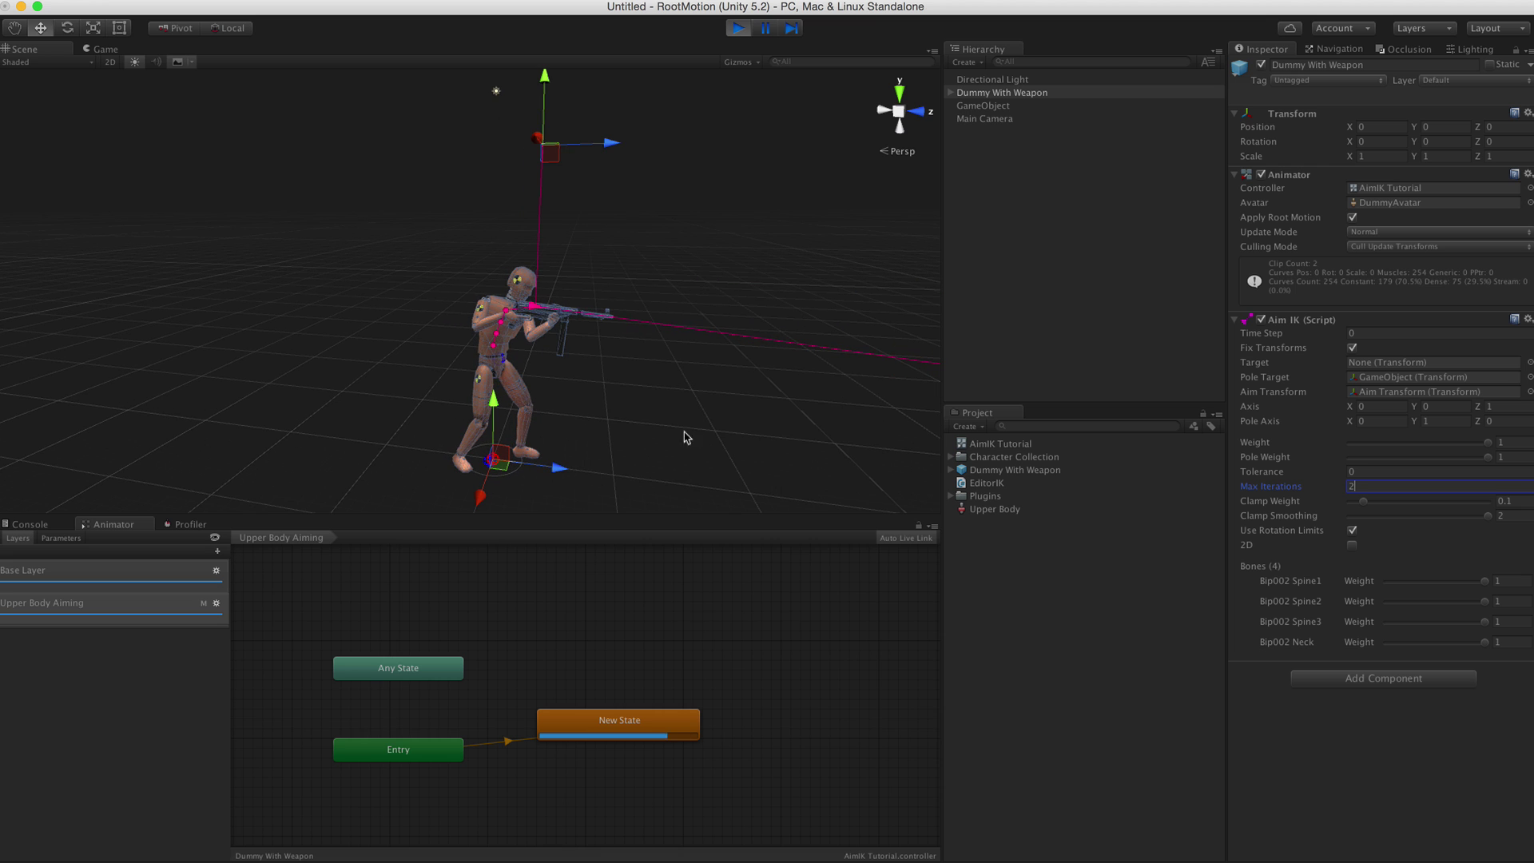
Step: Stop the running scene and return to edit mode
left_click_drag(697, 434, 513, 401, "alt")
left_click_drag(737, 403, 1092, 380, "alt")
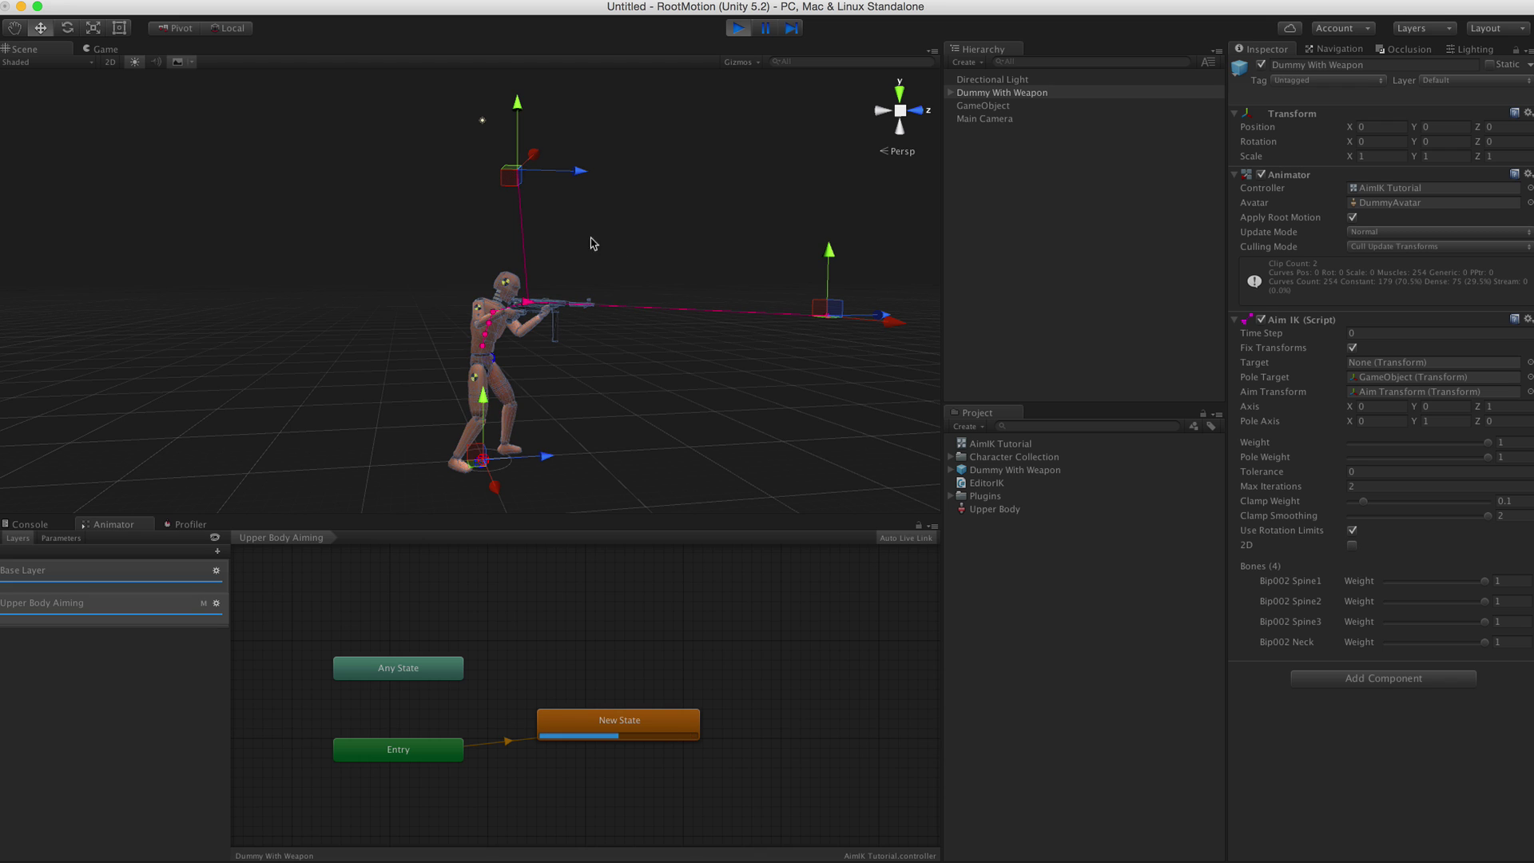
scroll(549, 362, "up", 5)
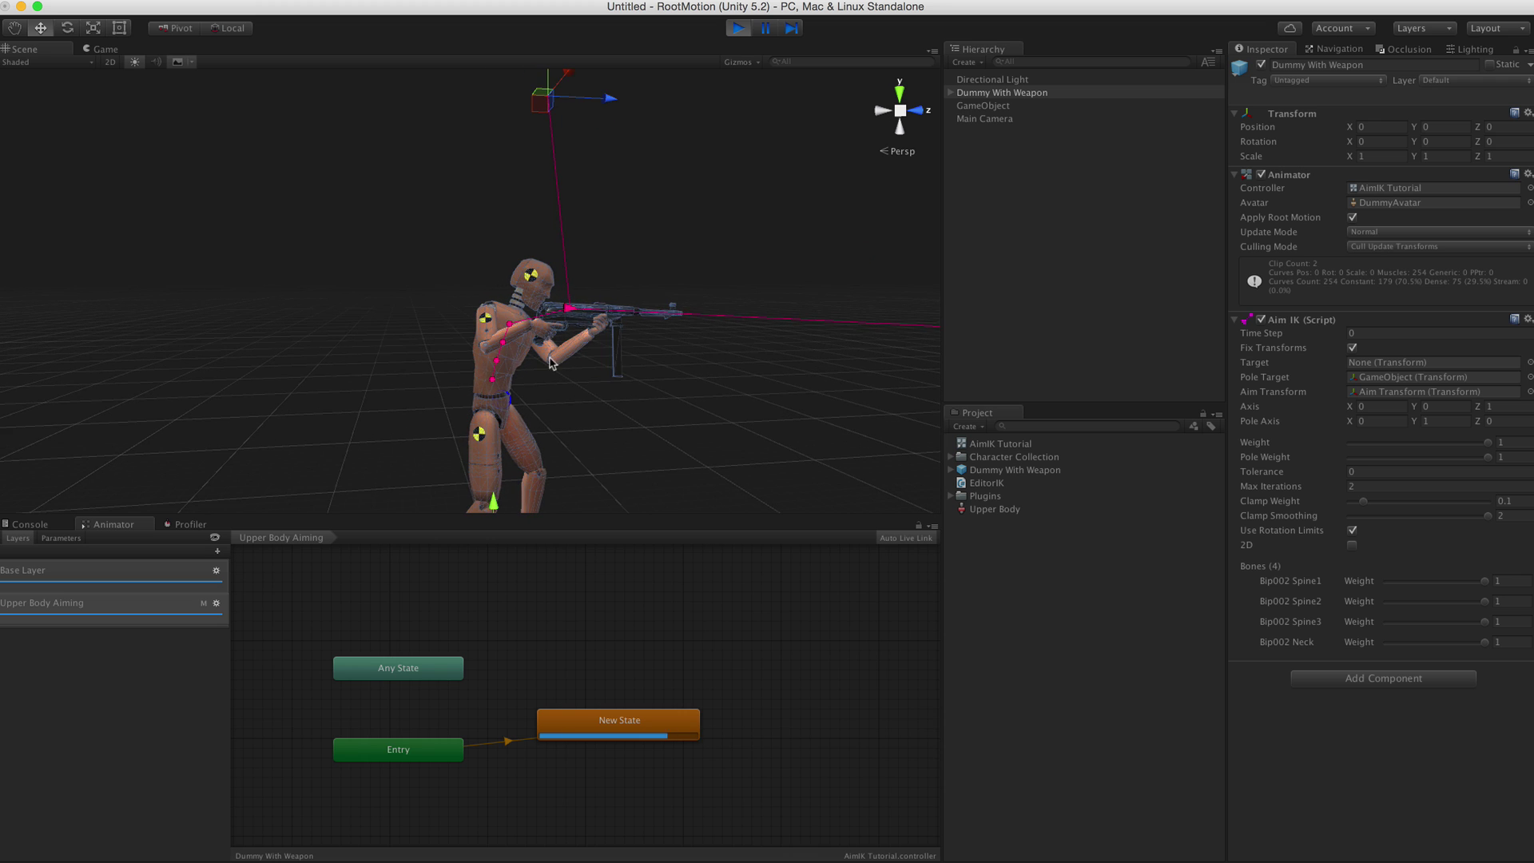
left_click_drag(549, 361, 536, 368, "alt")
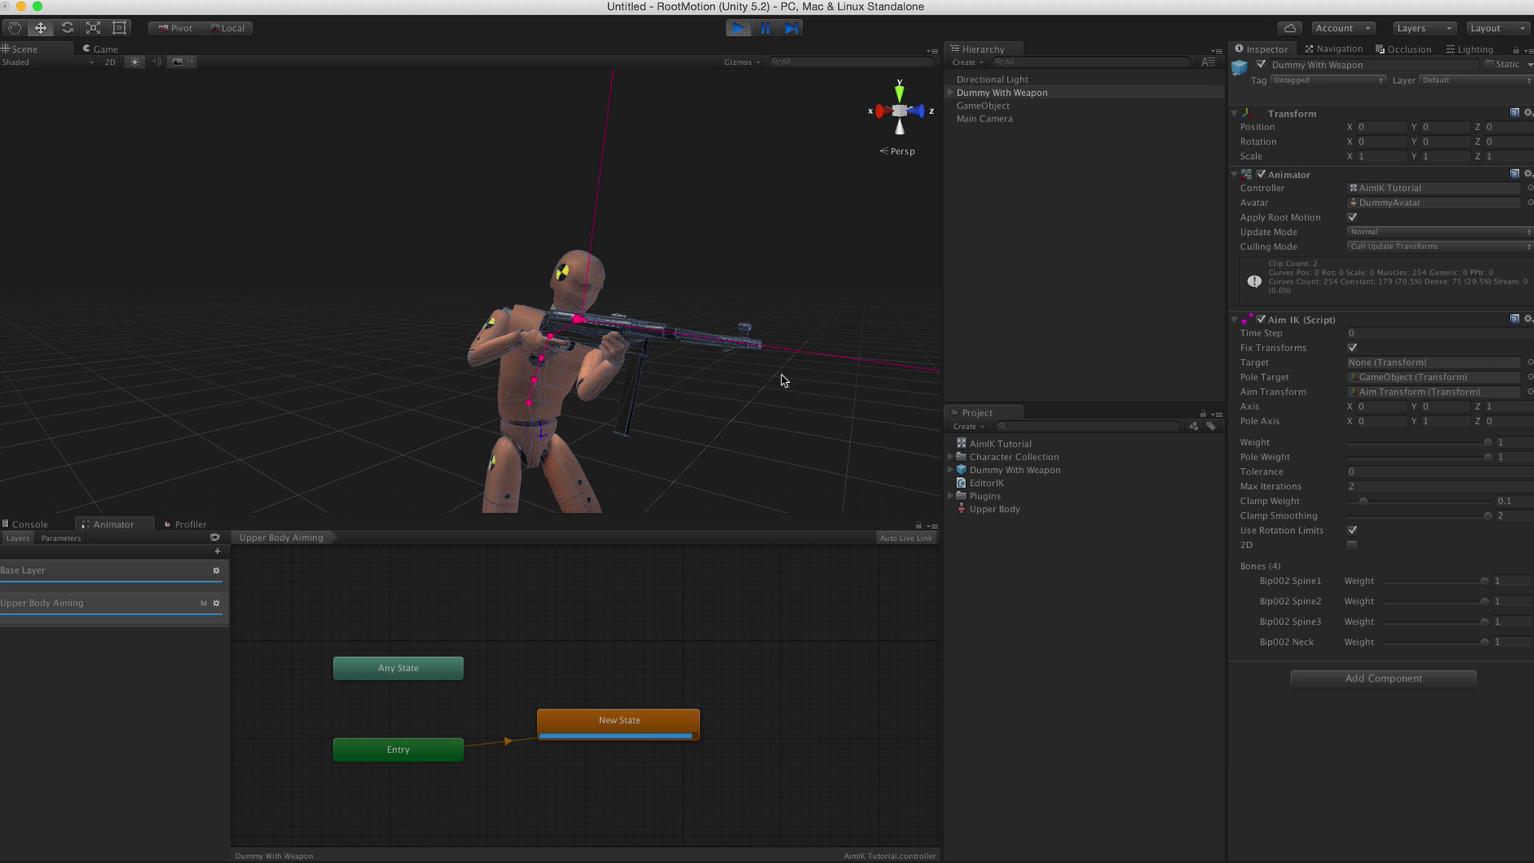
left_click(736, 31)
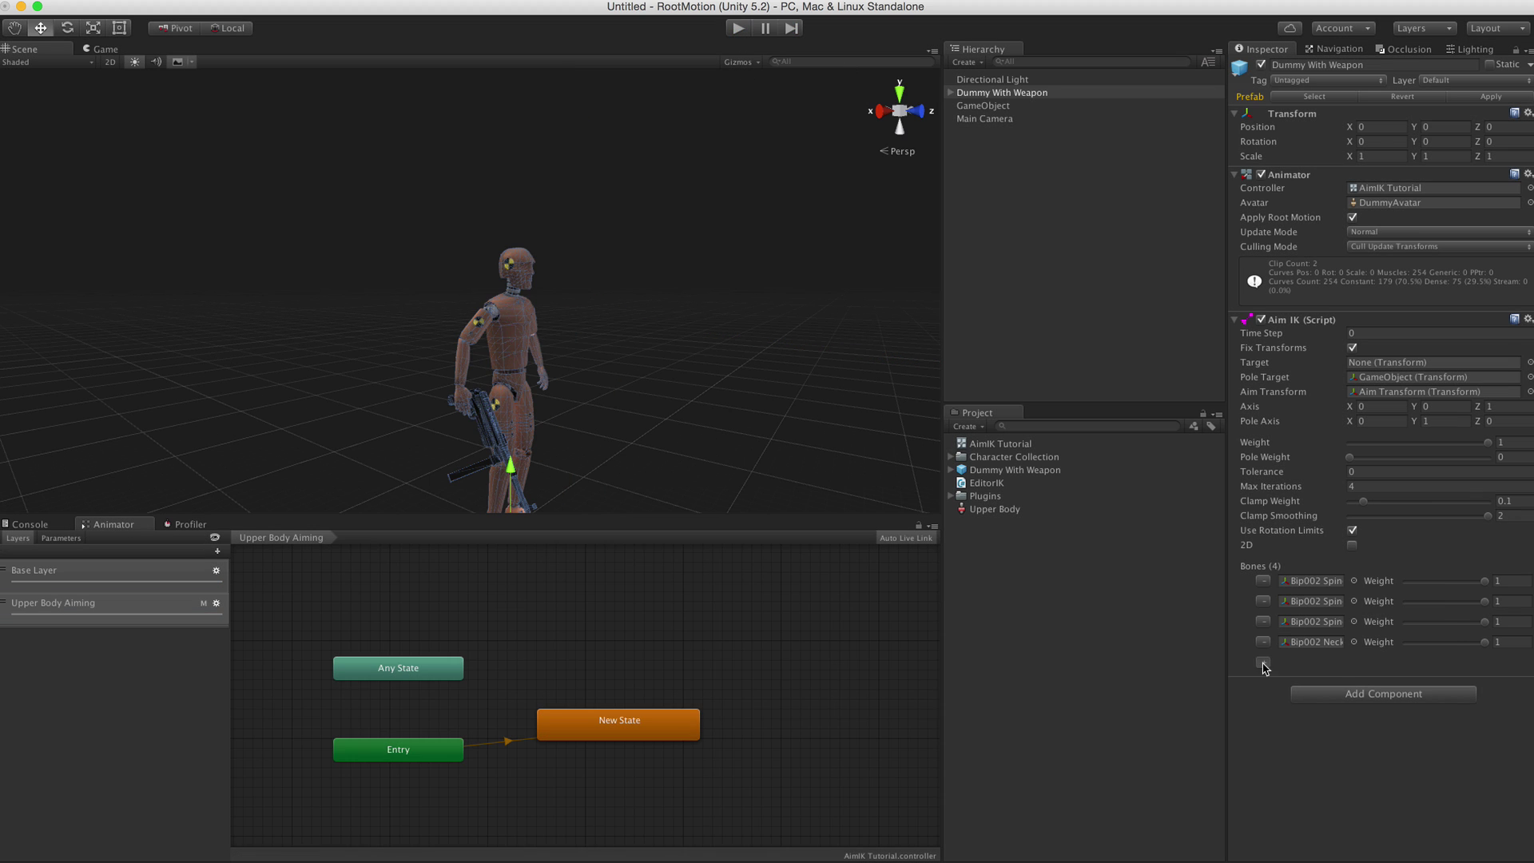
Step: Add Bip002 R UpperArm, Bip002 R Forearm and Bip002 R Hand after the neck in the Aim IK bones list
left_click(1263, 664)
left_click(1264, 684)
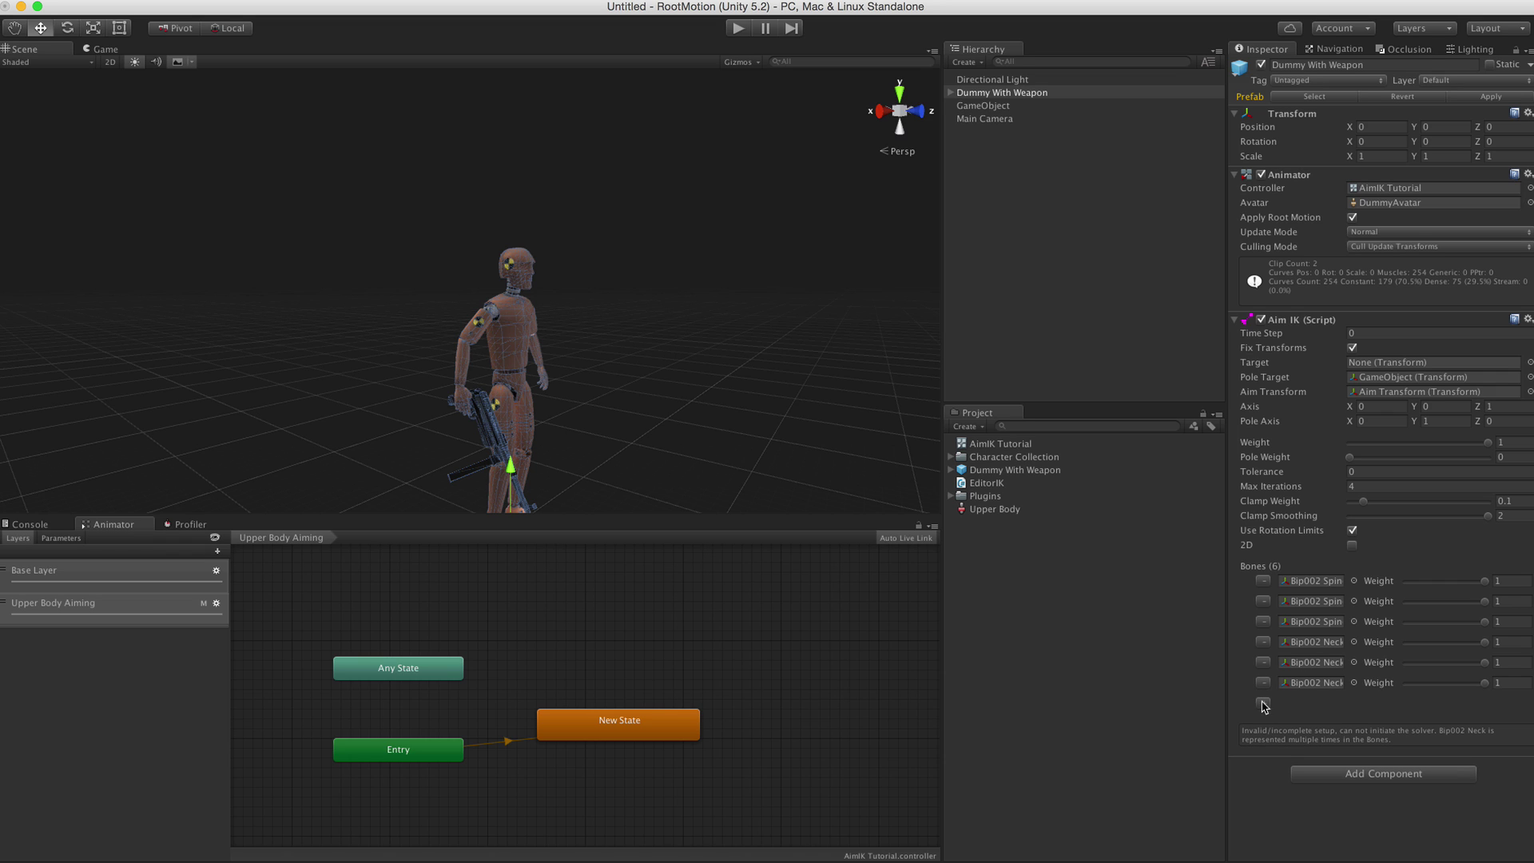
left_click(950, 93, "alt")
scroll(1143, 349, "down", 2)
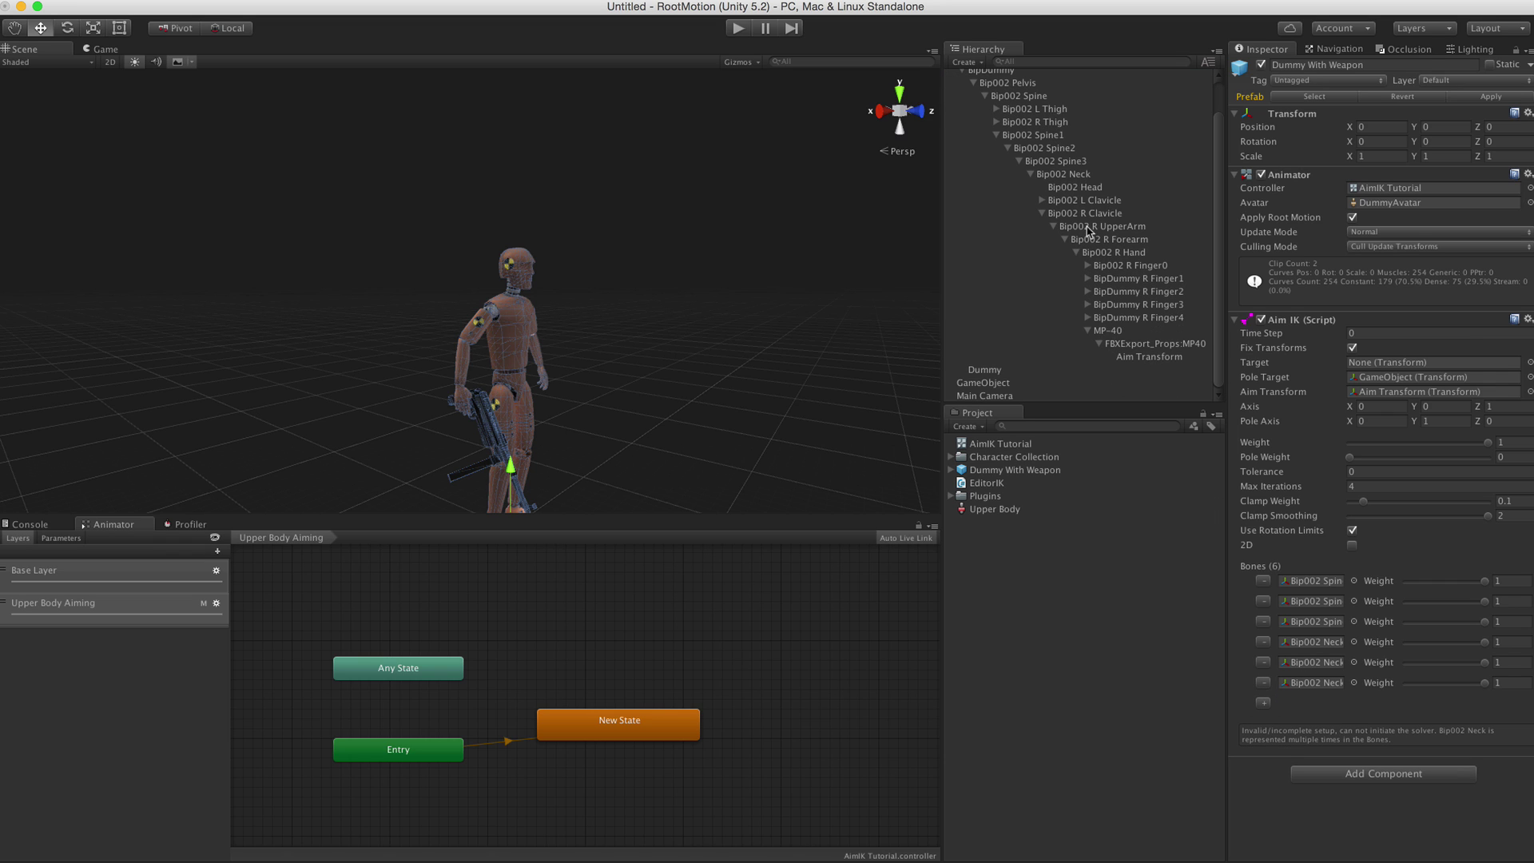
left_click_drag(1086, 229, 1318, 669)
left_click_drag(1093, 243, 1318, 683)
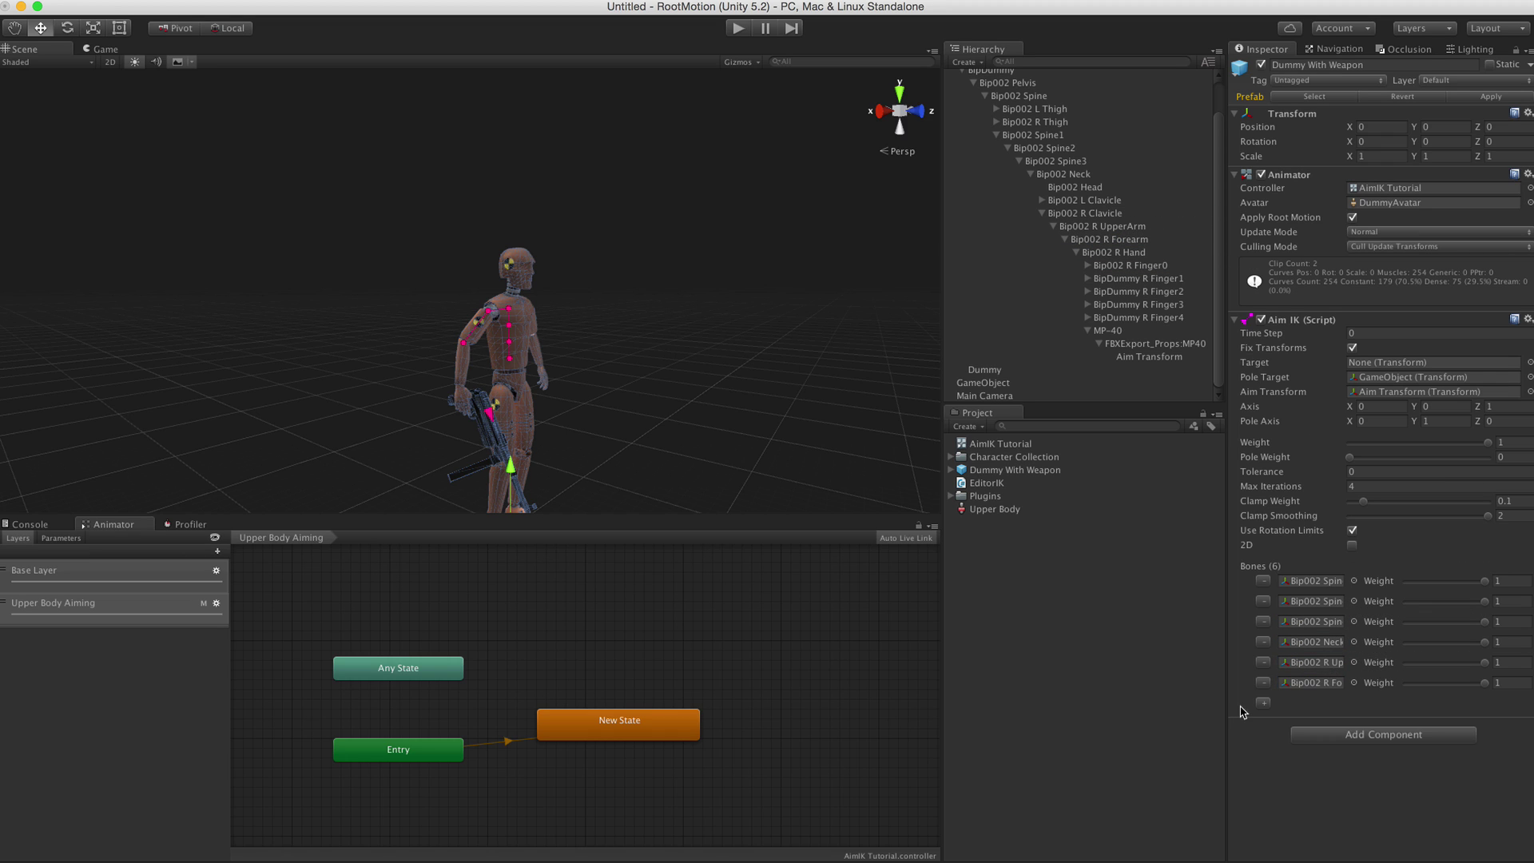
left_click(1262, 703)
left_click_drag(1118, 255, 1314, 701)
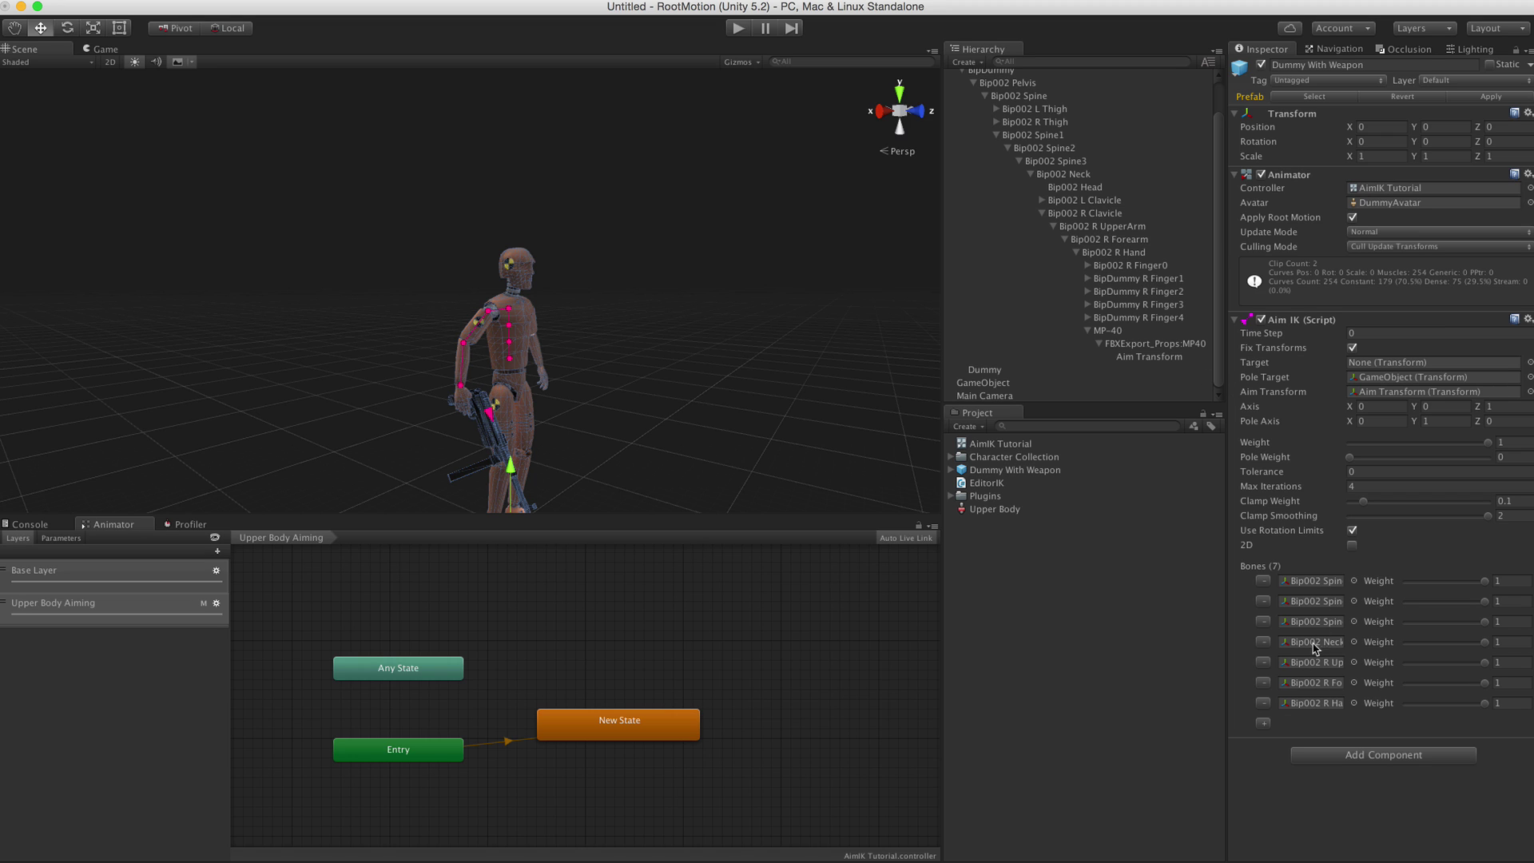
Step: Run the scene with the right arm bones included in Dummy With Weapon's Aim IK chain
mouse_move(721, 397)
left_mouse_down("alt")
mouse_move(692, 367)
mouse_move(705, 274)
mouse_move(615, 332)
mouse_move(705, 387)
left_mouse_up("alt")
left_click_drag(670, 386, 711, 336)
key("w")
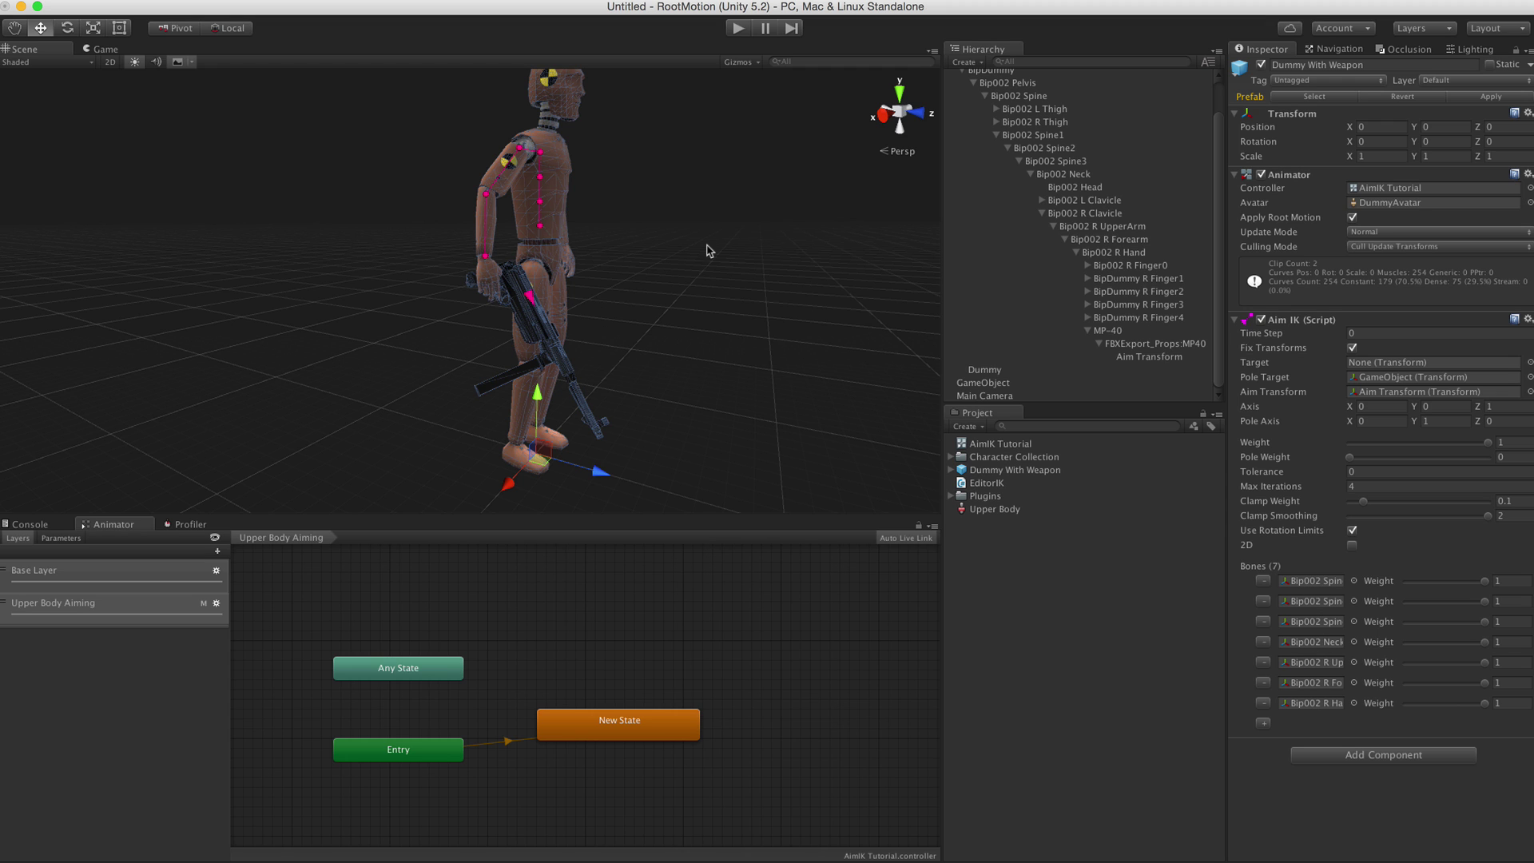
scroll(706, 250, "down", 2)
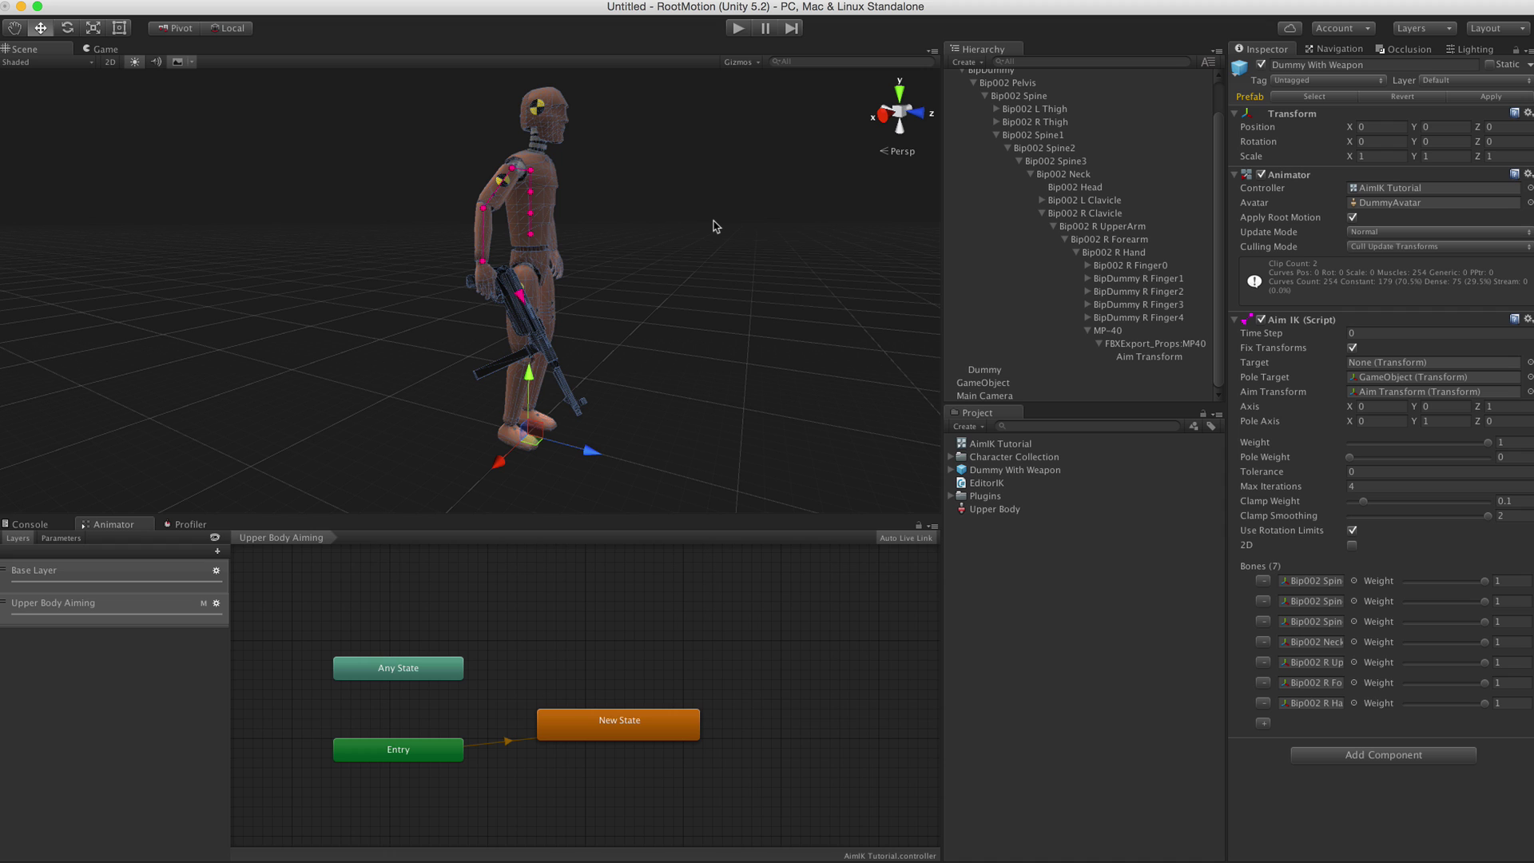
left_click(738, 29)
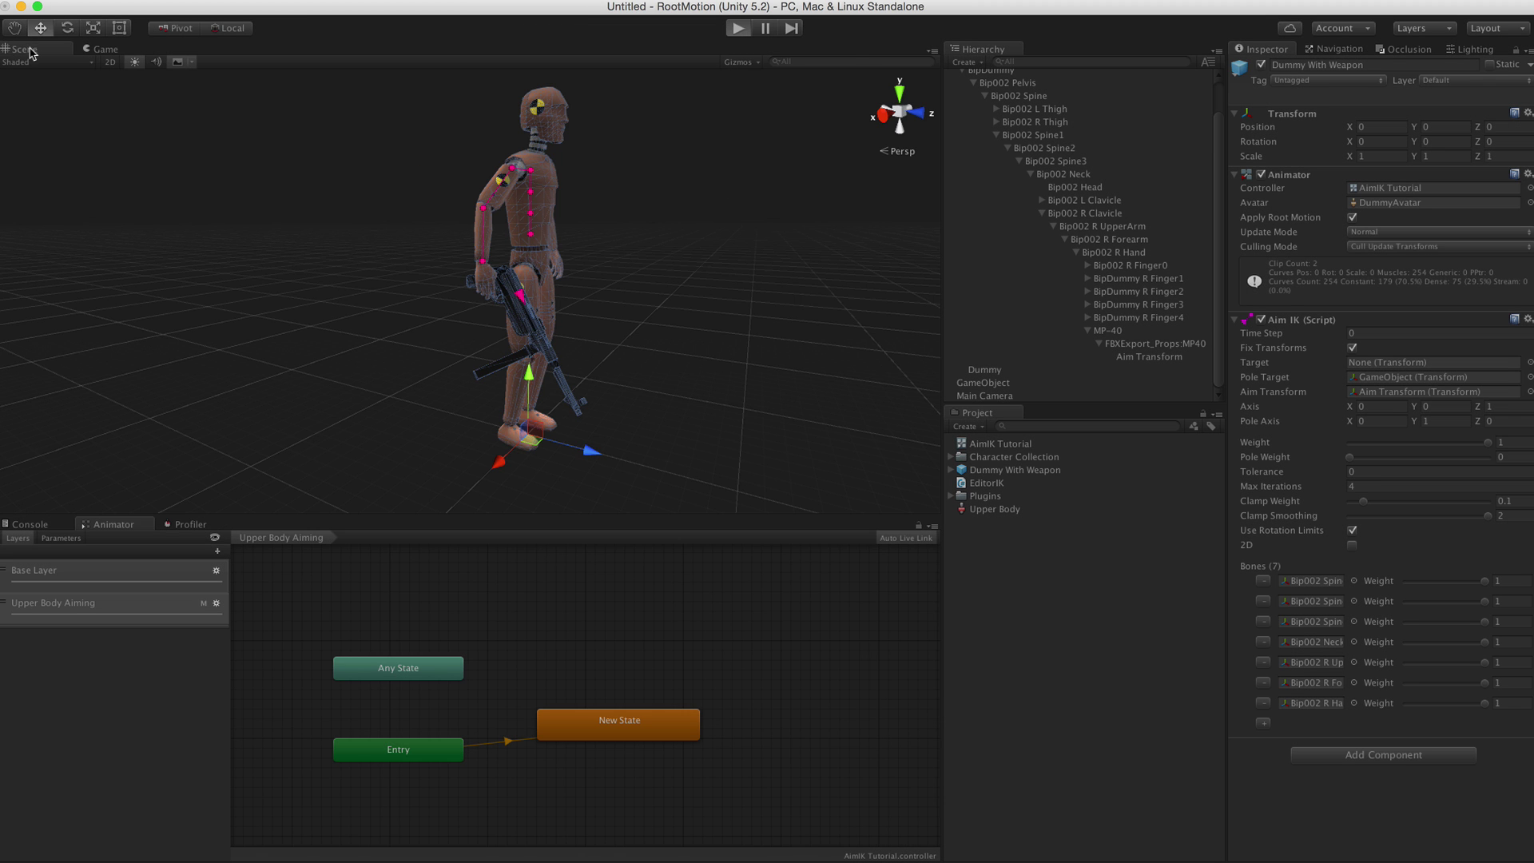
Step: Raise the Aim IK target from the ground to about chest height in front of the dummy
left_click_drag(670, 461, 742, 438, "alt")
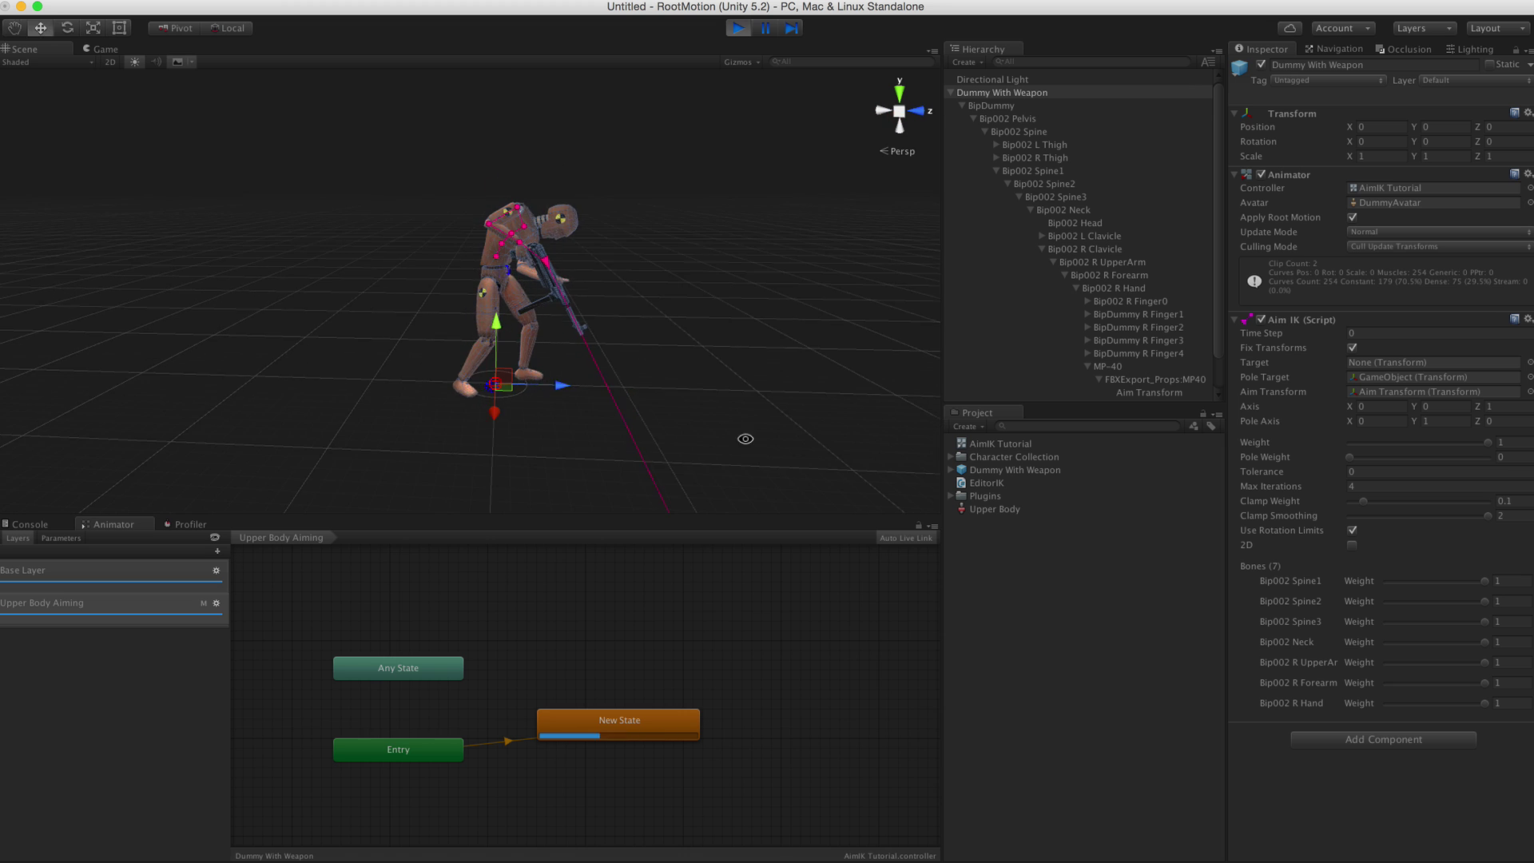
middle_click_drag(743, 439, 647, 375)
scroll(663, 415, "down", 5)
left_click_drag(623, 486, 685, 186)
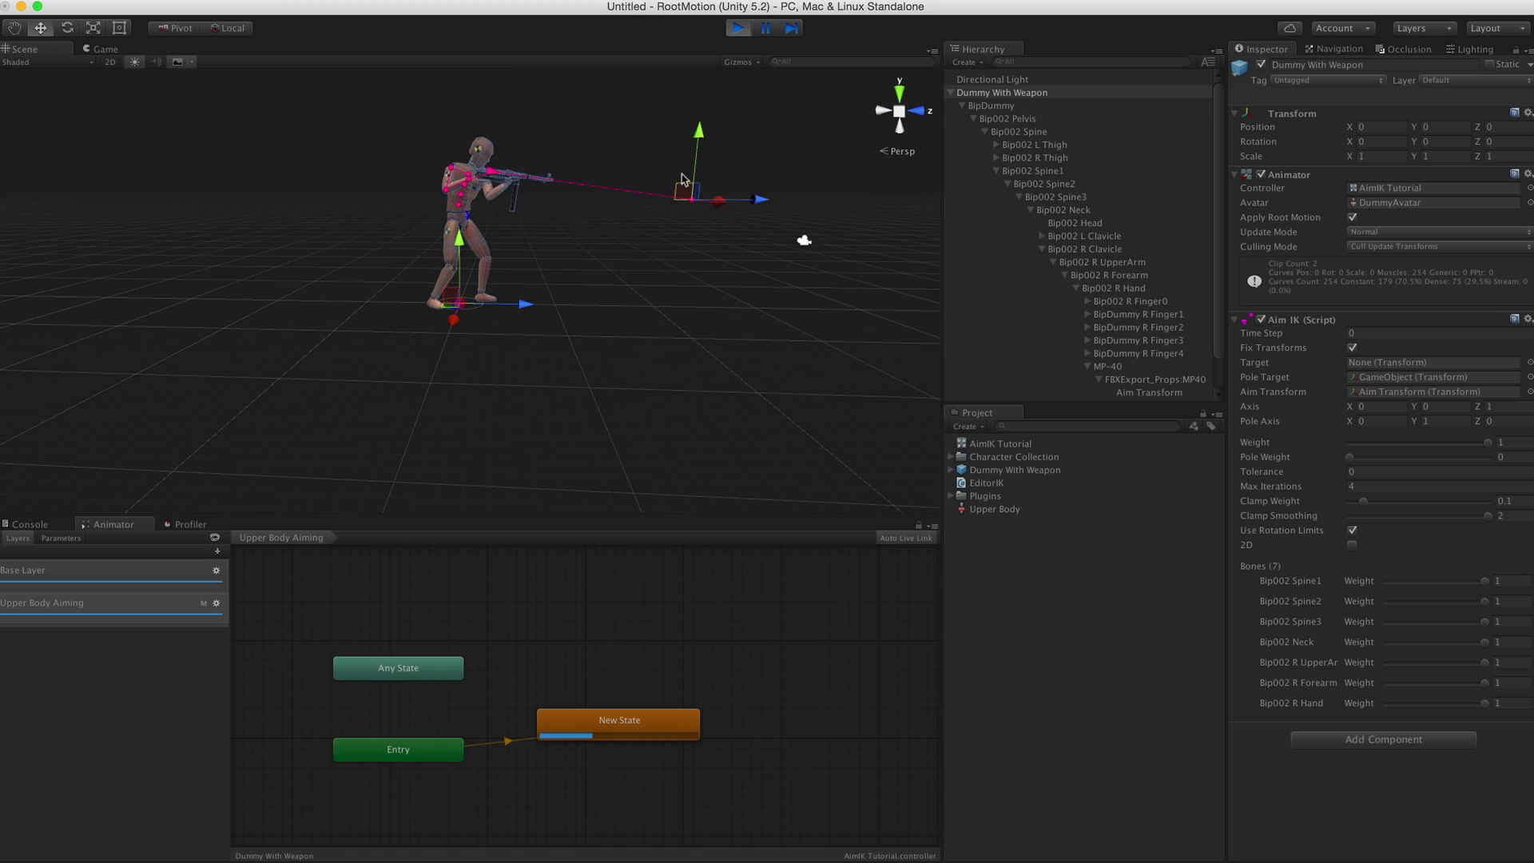
Step: Move the Aim IK target high above the dummy so the weapon aims steeply upward
scroll(603, 170, "up", 5)
middle_click_drag(602, 171, 586, 357)
scroll(585, 357, "down", 1)
left_click_drag(744, 360, 463, 100)
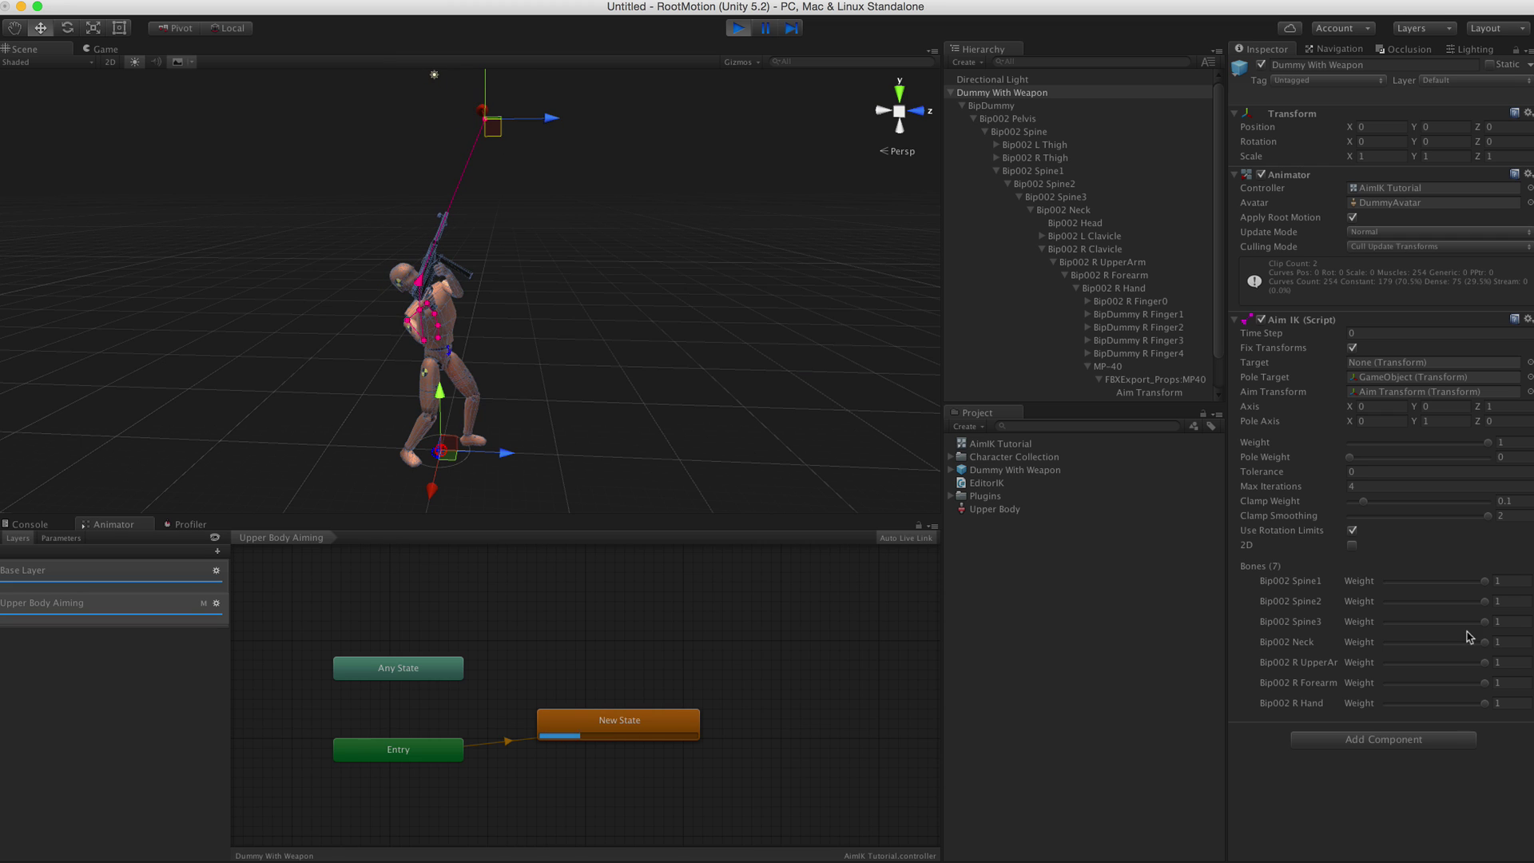
Step: Set the Aim IK bone weights of Bip002 Spine1, Spine2, Spine3 and Neck to 0
left_click_drag(1483, 583, 1358, 603)
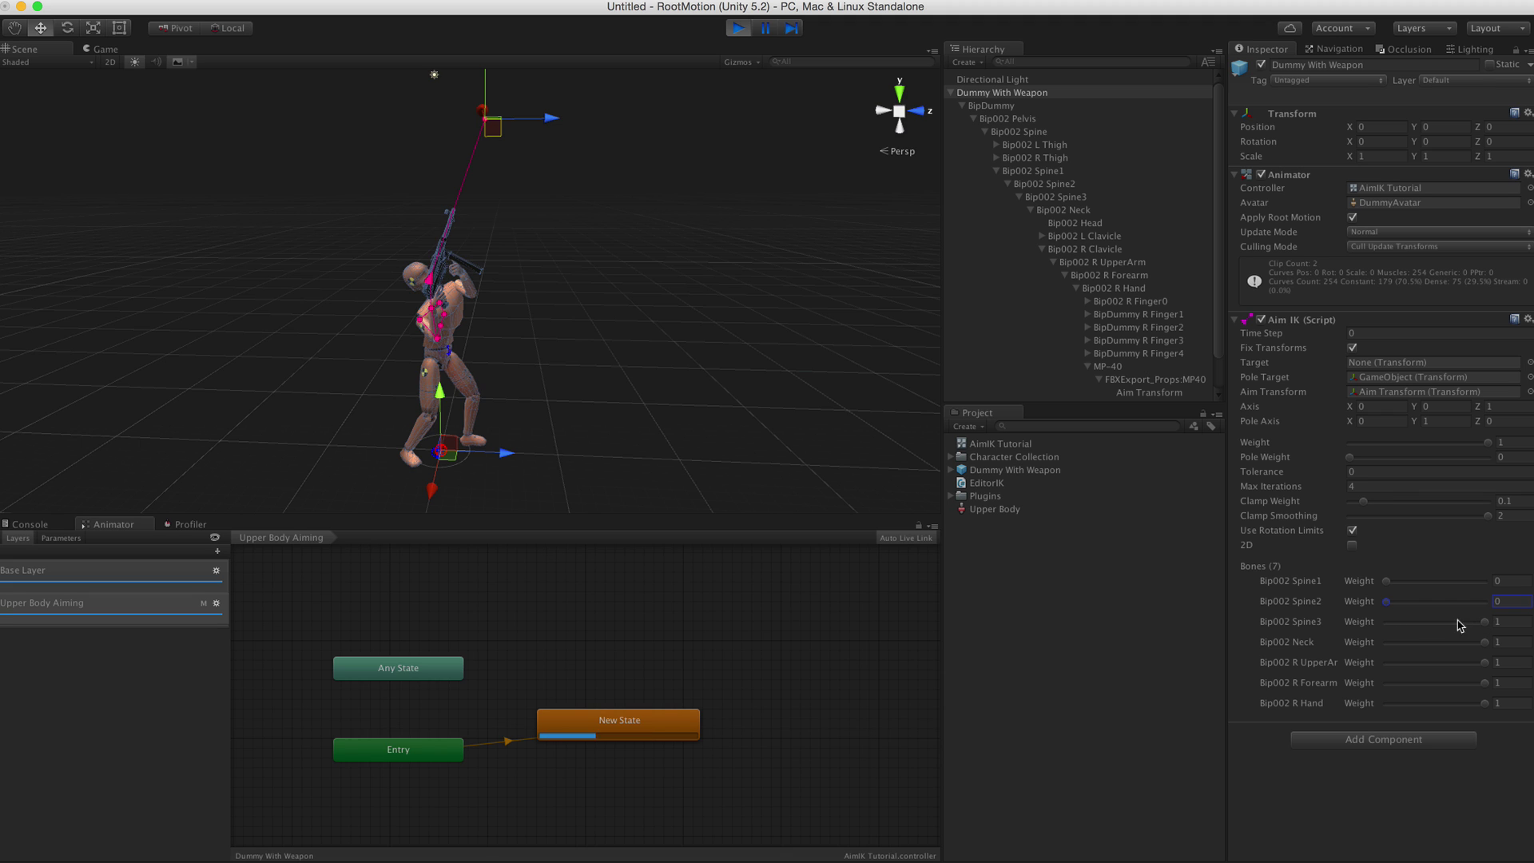
left_click_drag(1482, 627, 1341, 625)
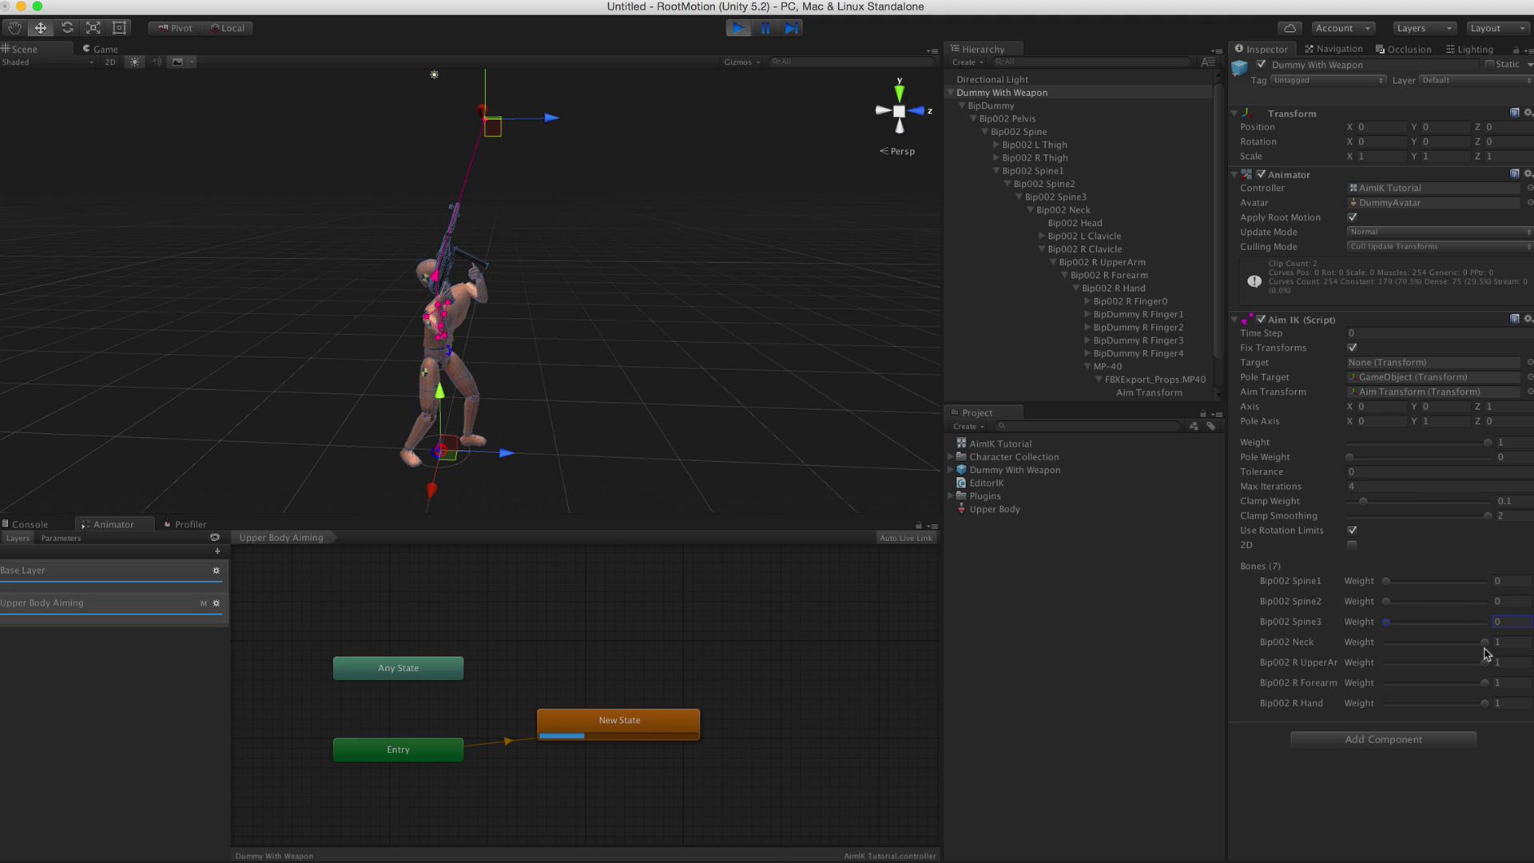
left_click_drag(1490, 647, 1369, 643)
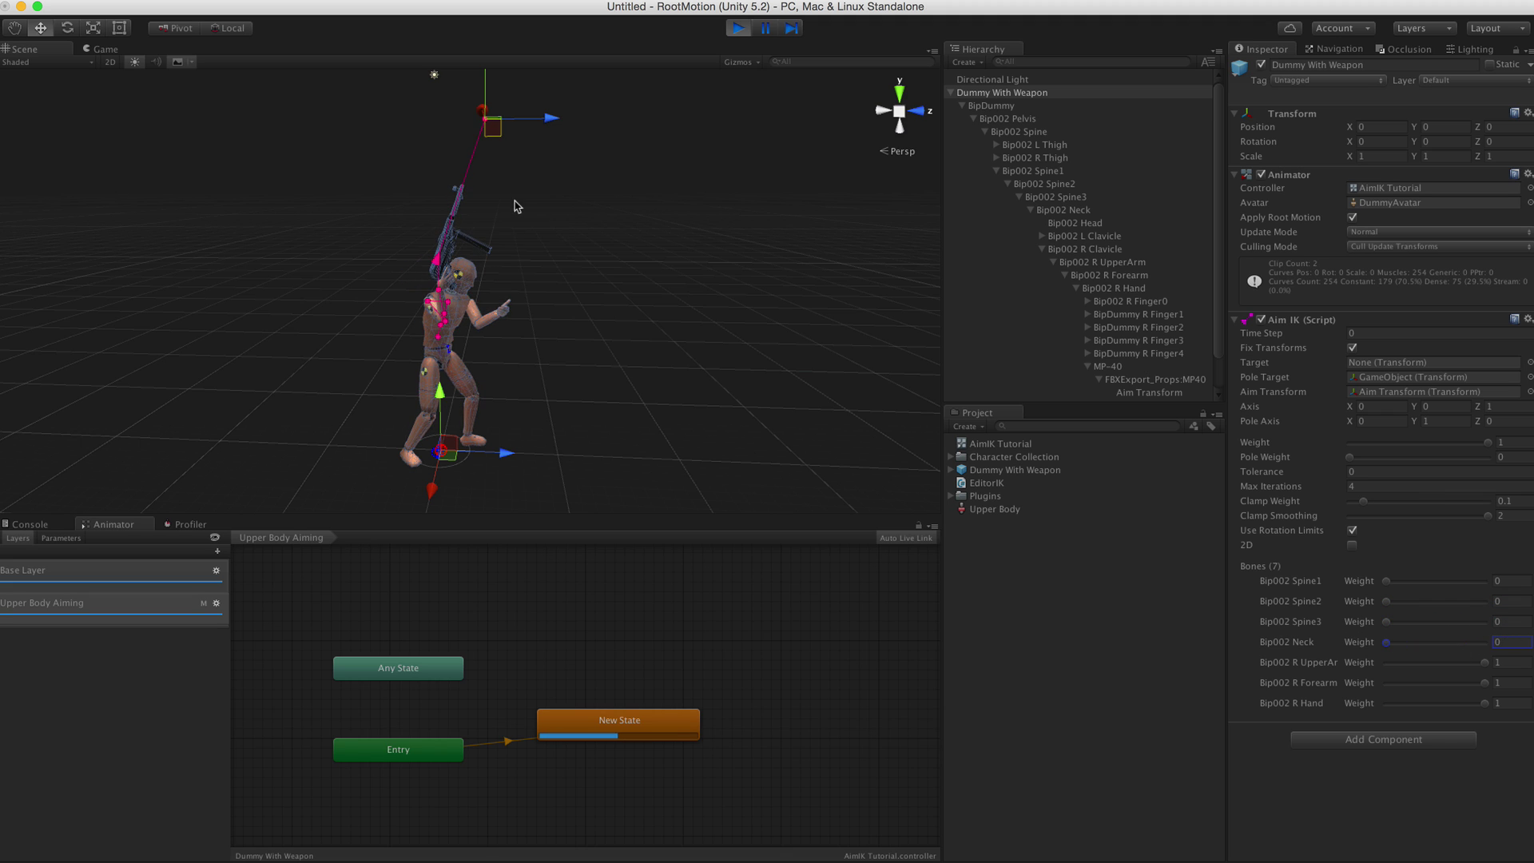
Step: Bring the Aim IK target down in front of the dummy, first near the ground and finally up to weapon height
left_click_drag(500, 135, 636, 424)
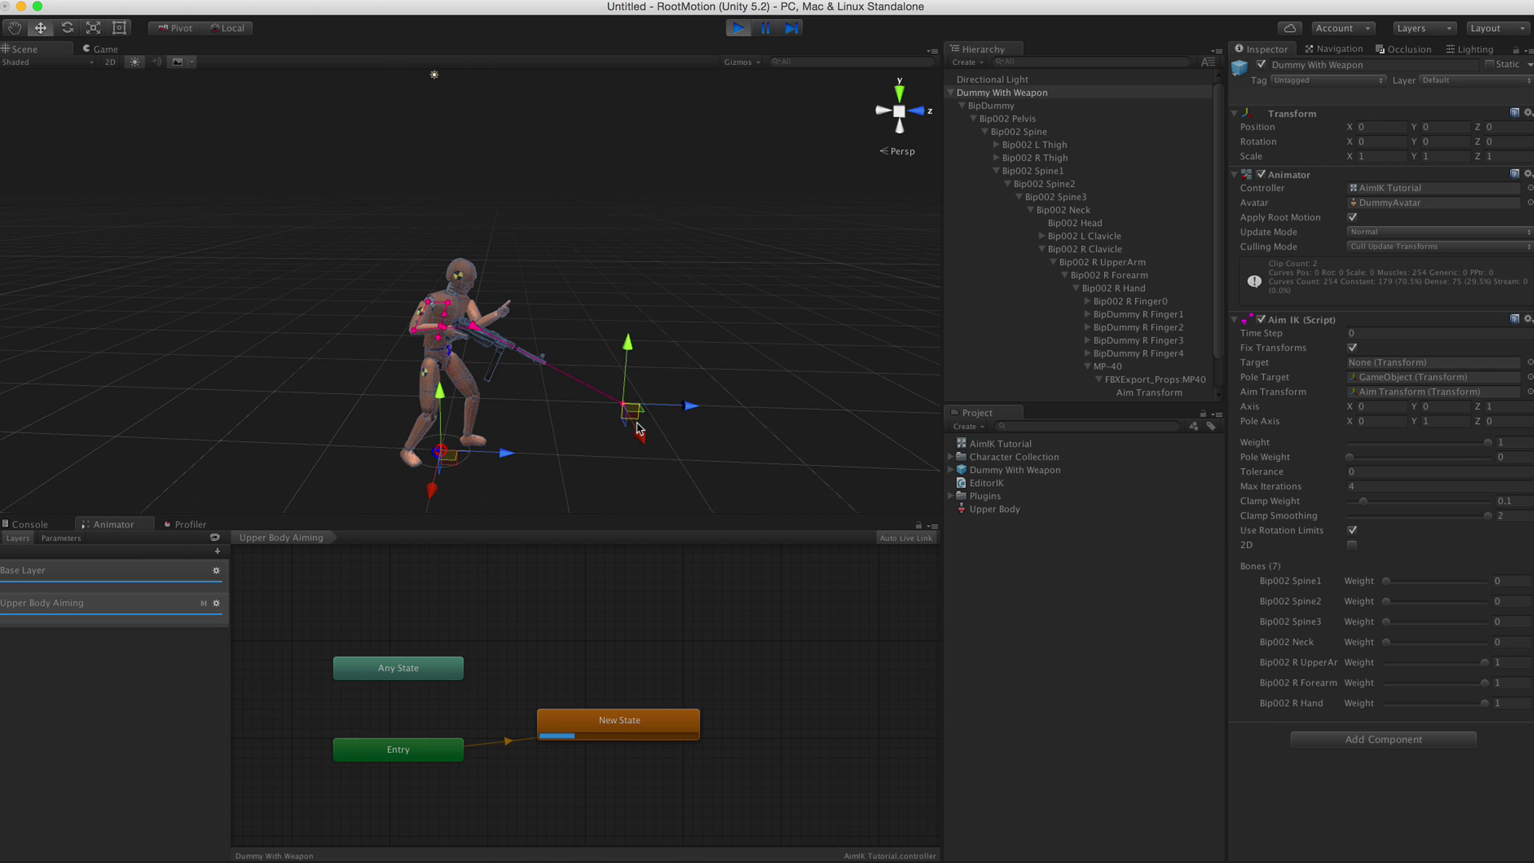
scroll(524, 385, "up", 3)
scroll(524, 386, "up", 2)
middle_click_drag(573, 387, 595, 310)
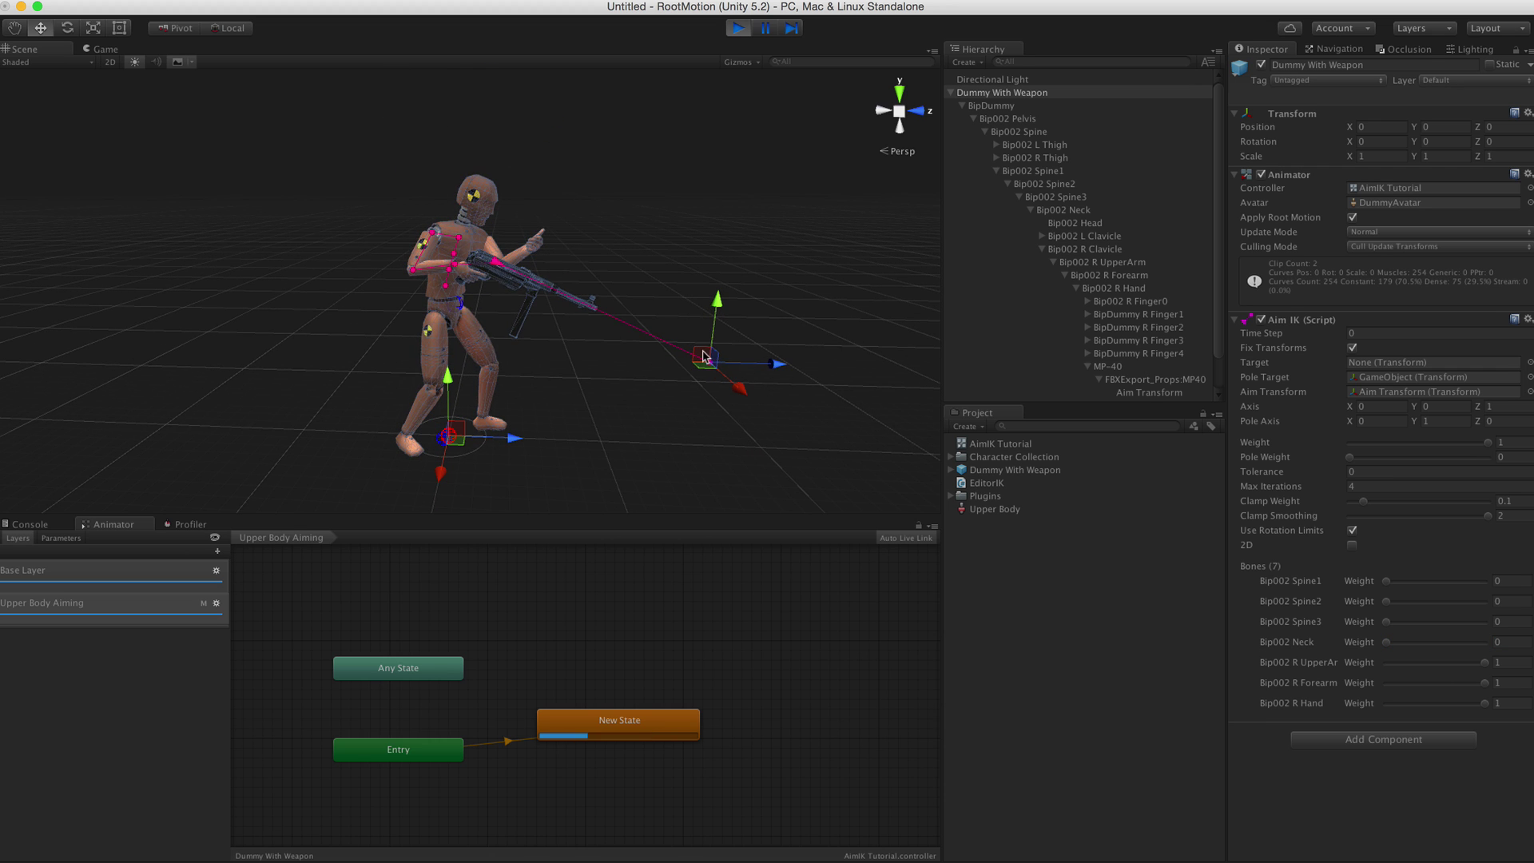
left_click_drag(703, 353, 692, 221)
Step: Slide the Aim IK target horizontally in front of the dummy to test how the right arm aims the weapon
left_click_drag(604, 176, 674, 370, "alt")
scroll(687, 328, "up", 3)
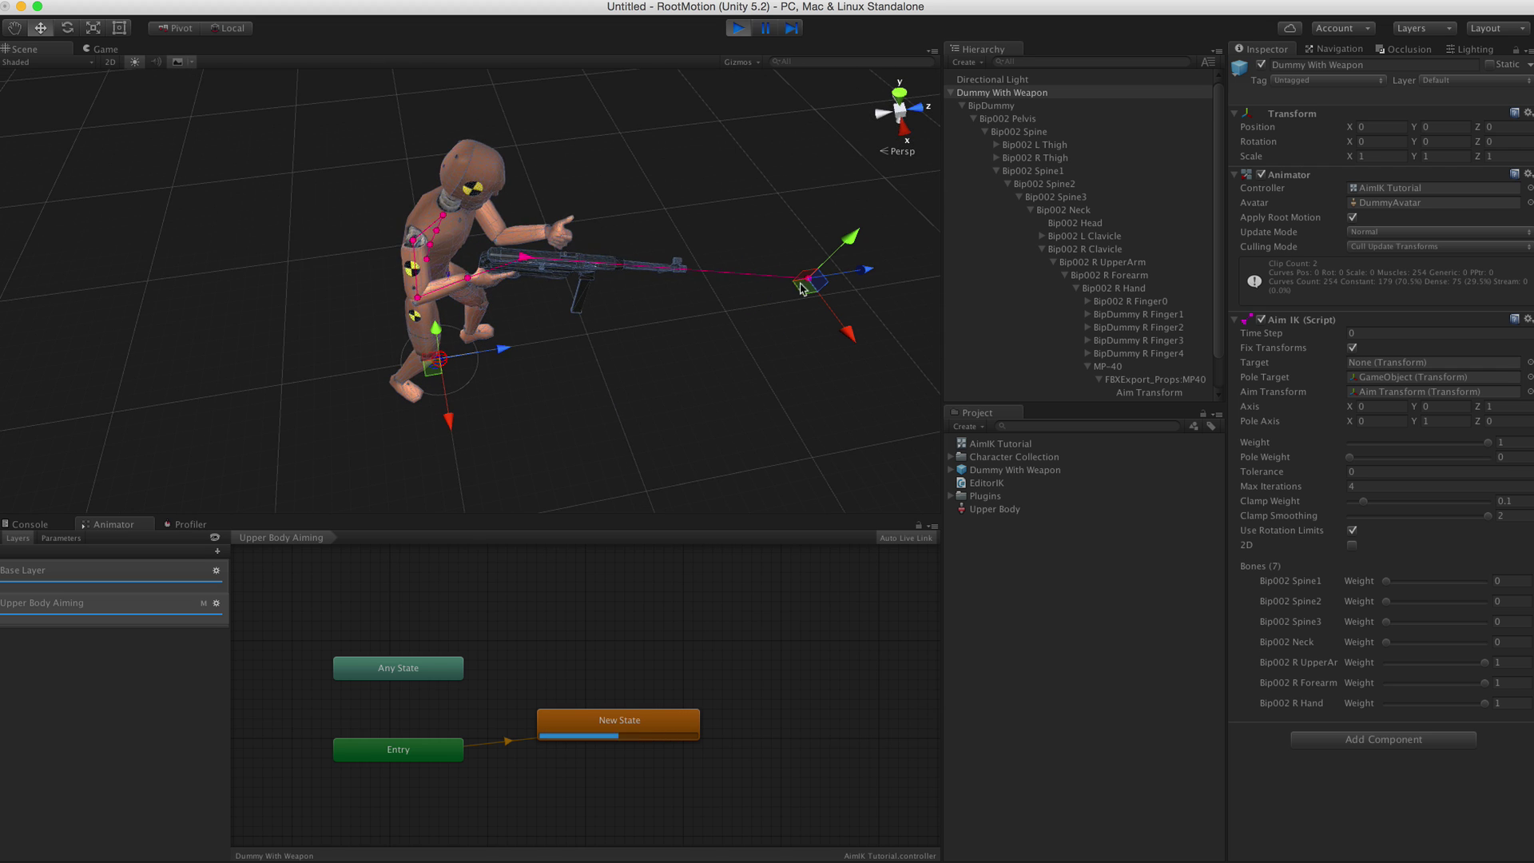
left_click_drag(805, 289, 511, 253)
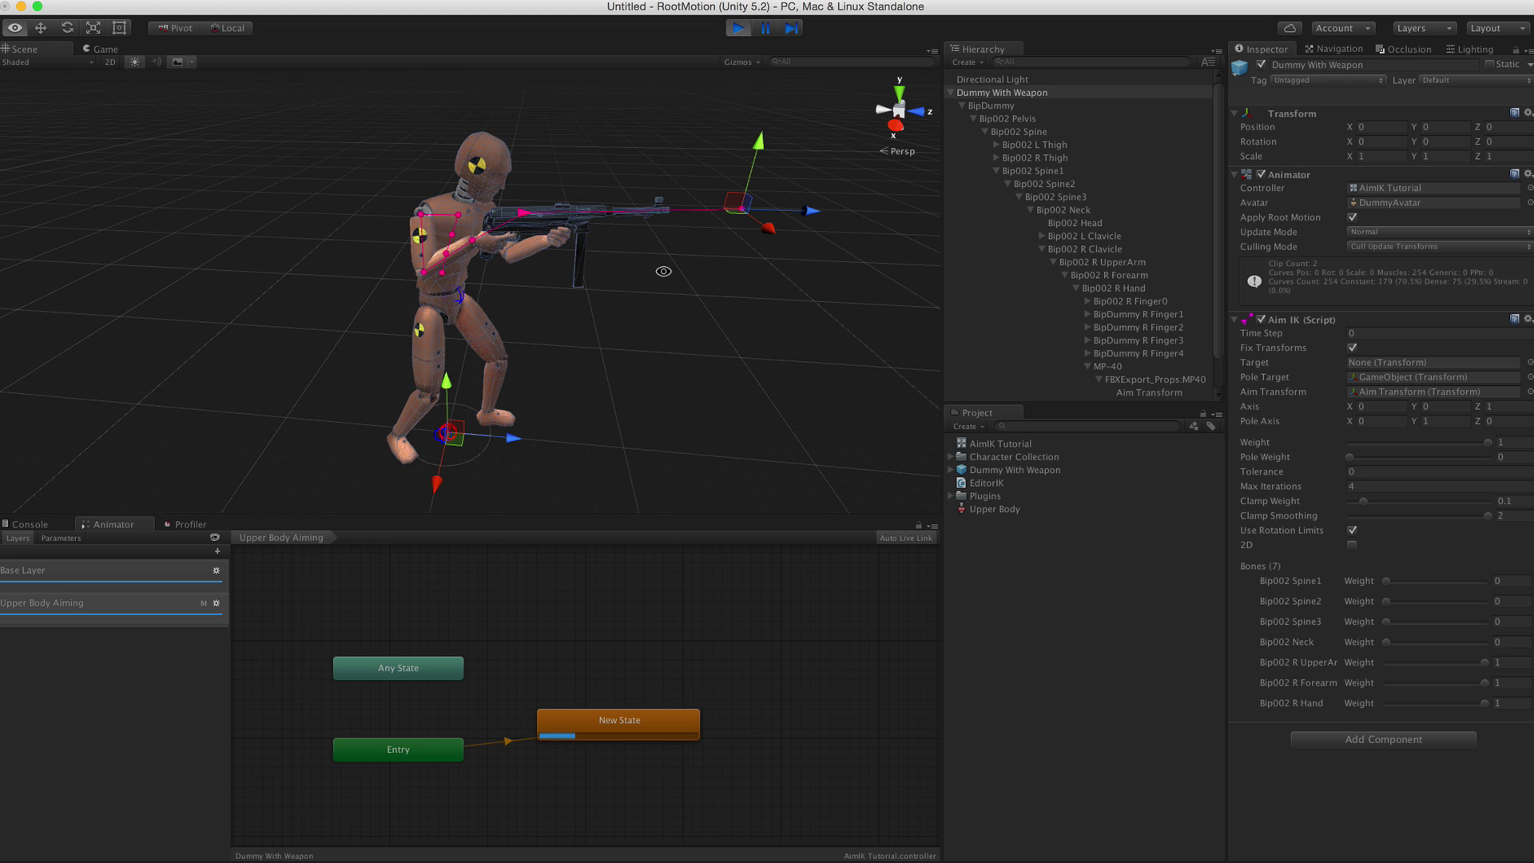
left_click_drag(664, 272, 671, 345, "alt")
middle_click_drag(664, 344, 658, 362)
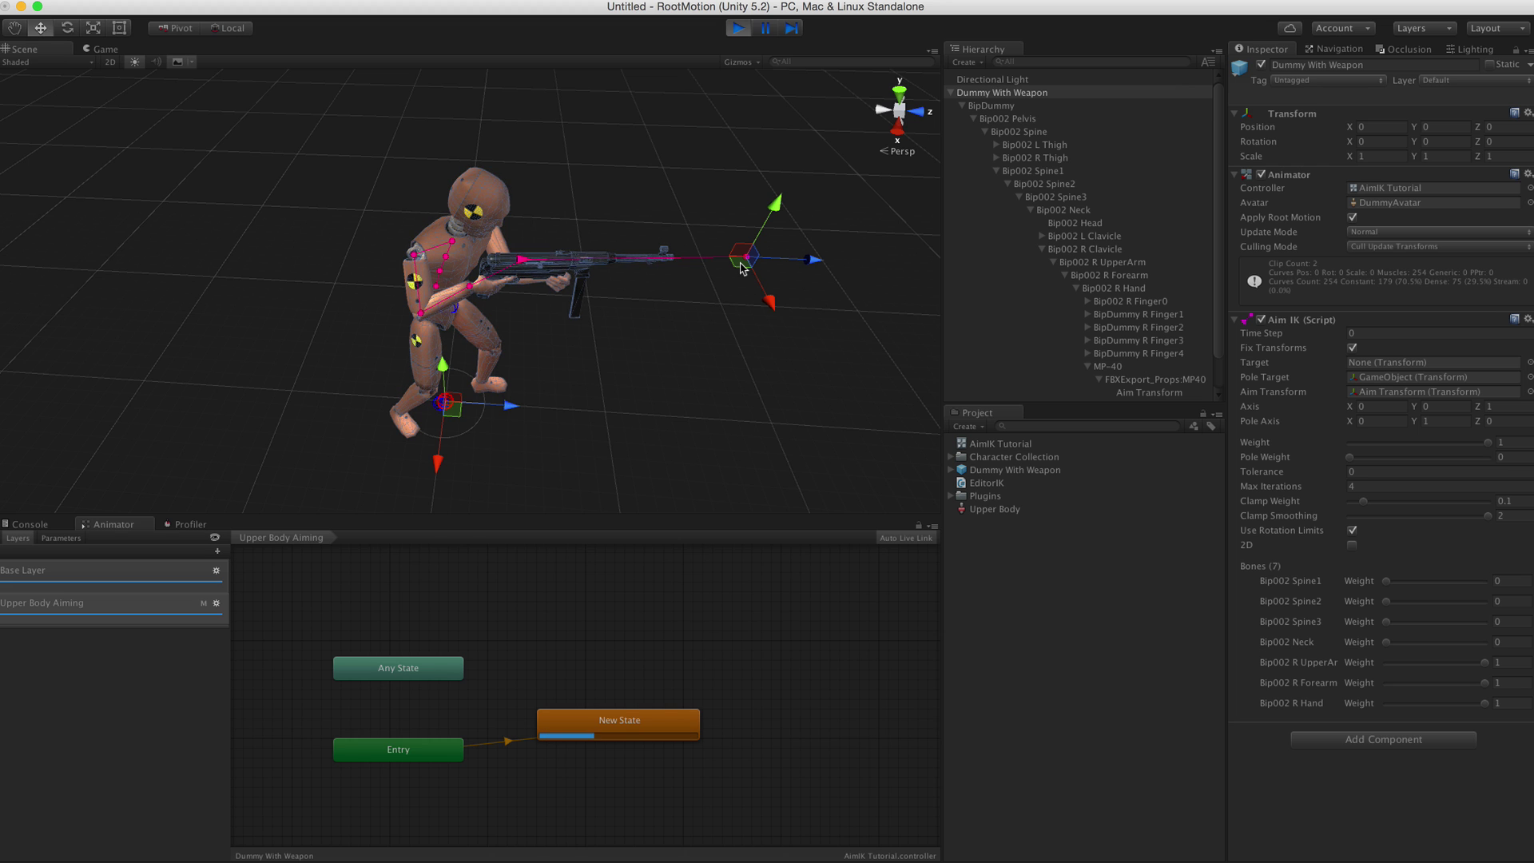
left_click_drag(741, 267, 765, 319)
scroll(751, 352, "down", 5)
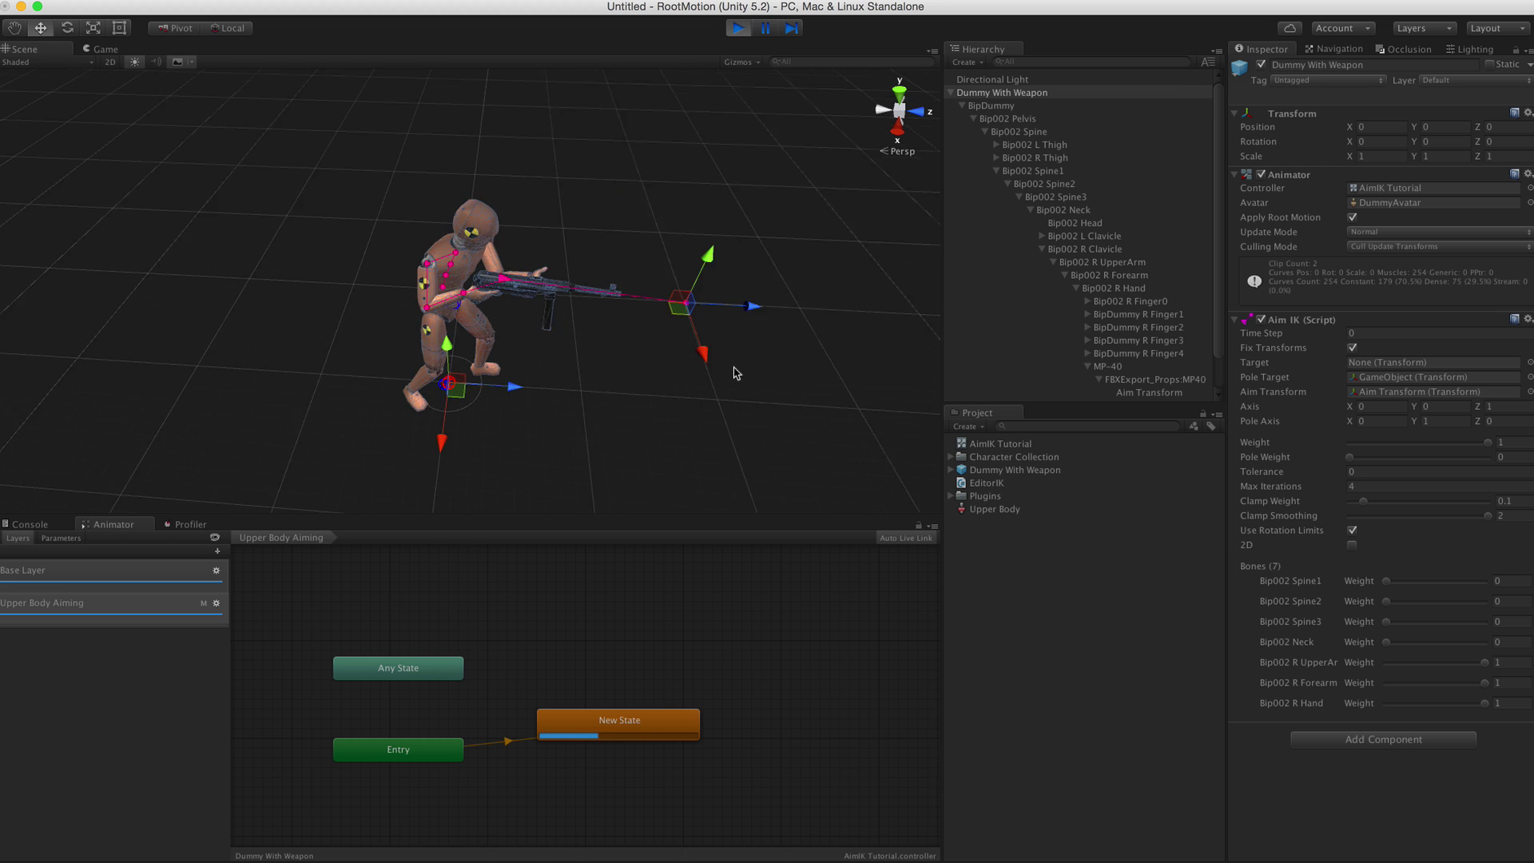
left_click_drag(686, 372, 644, 312, "alt")
scroll(641, 315, "up", 5)
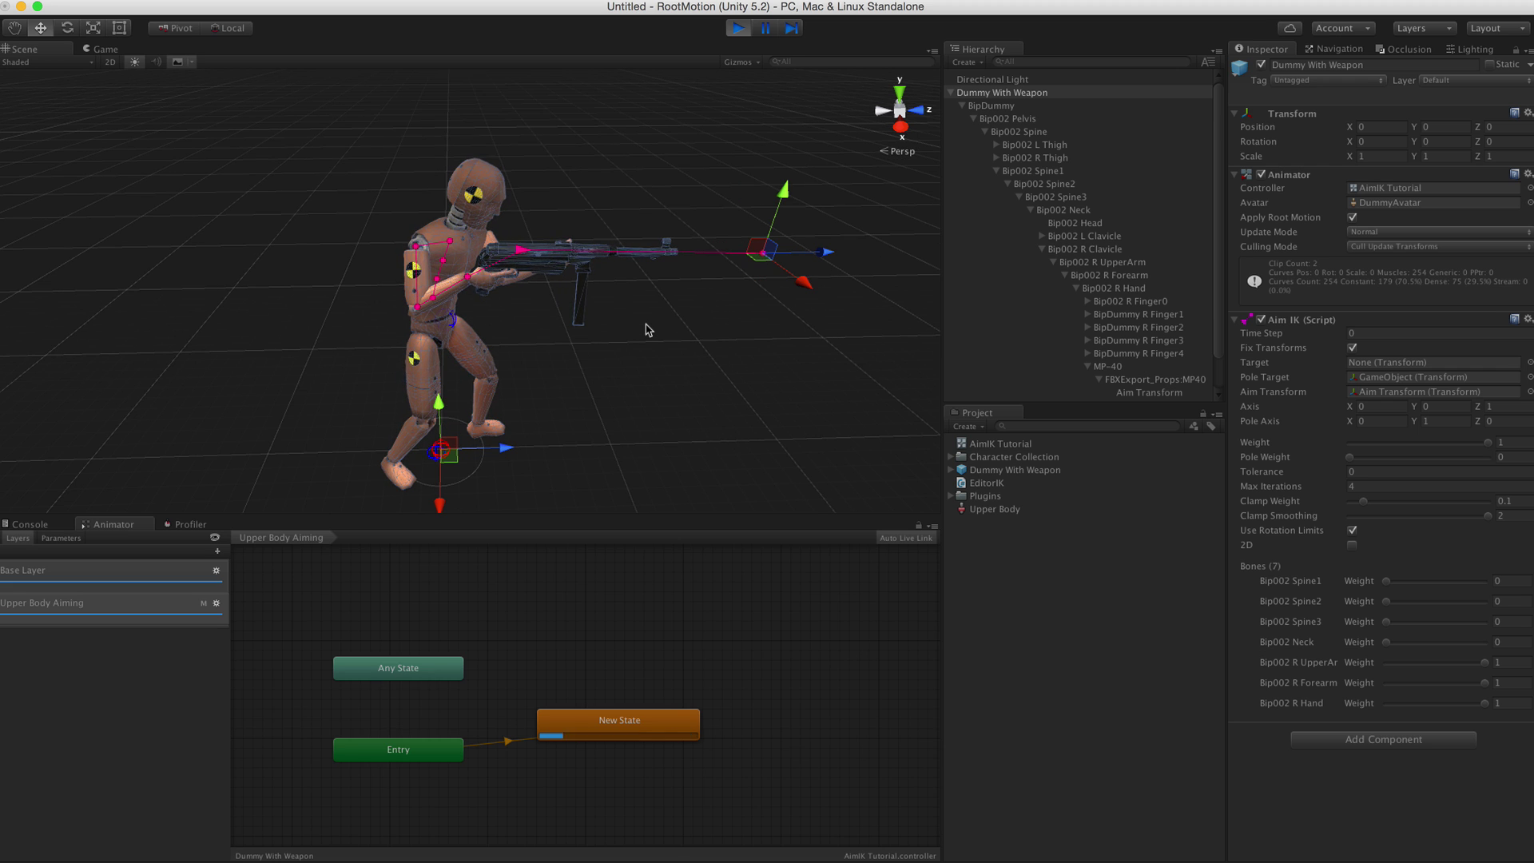
scroll(648, 341, "down", 3)
left_click_drag(648, 341, 679, 291, "alt")
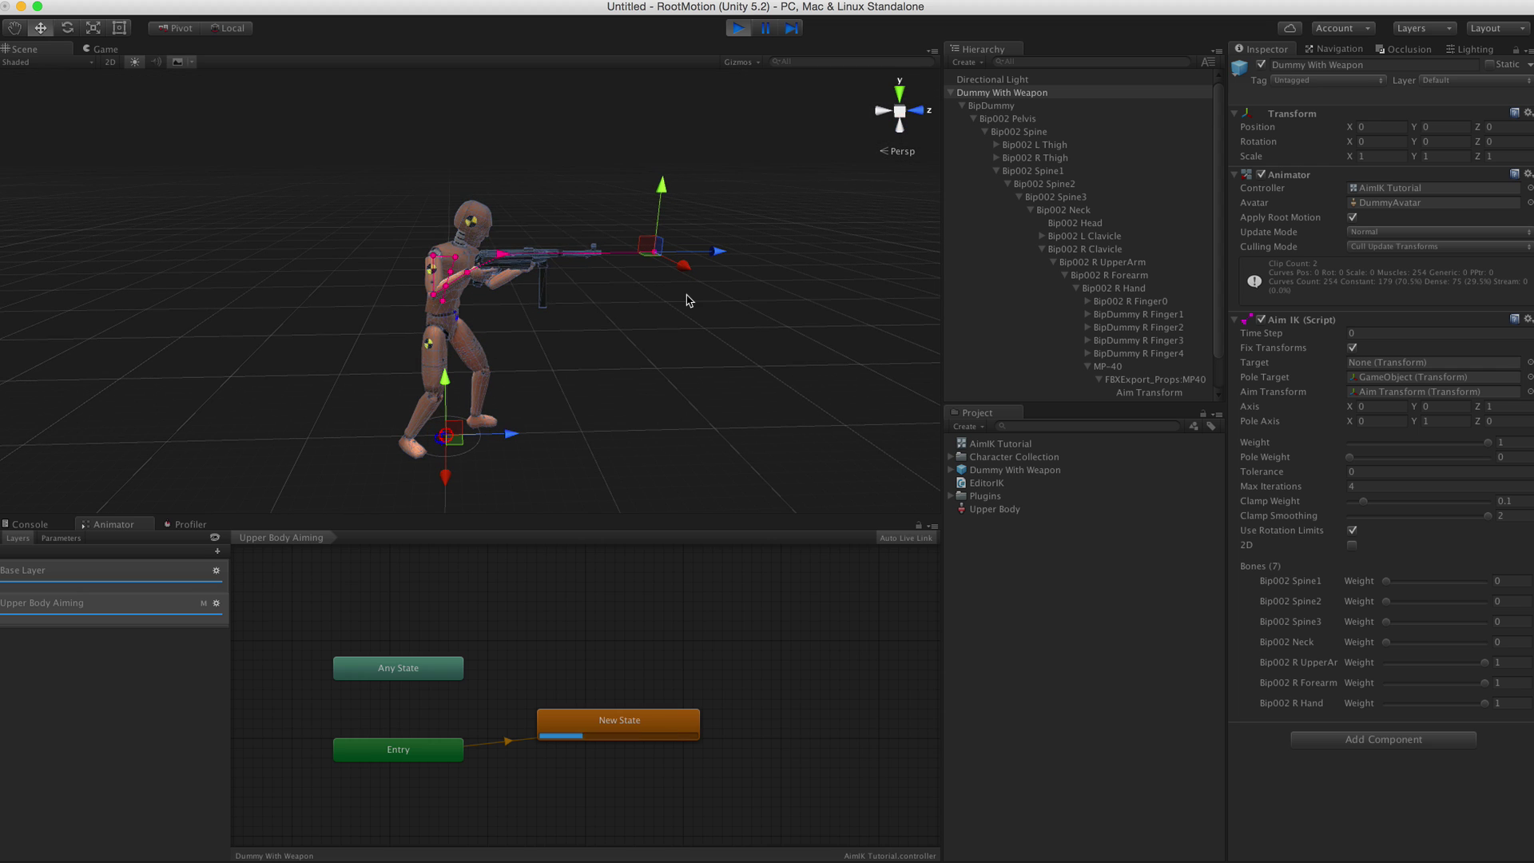
scroll(575, 327, "down", 3)
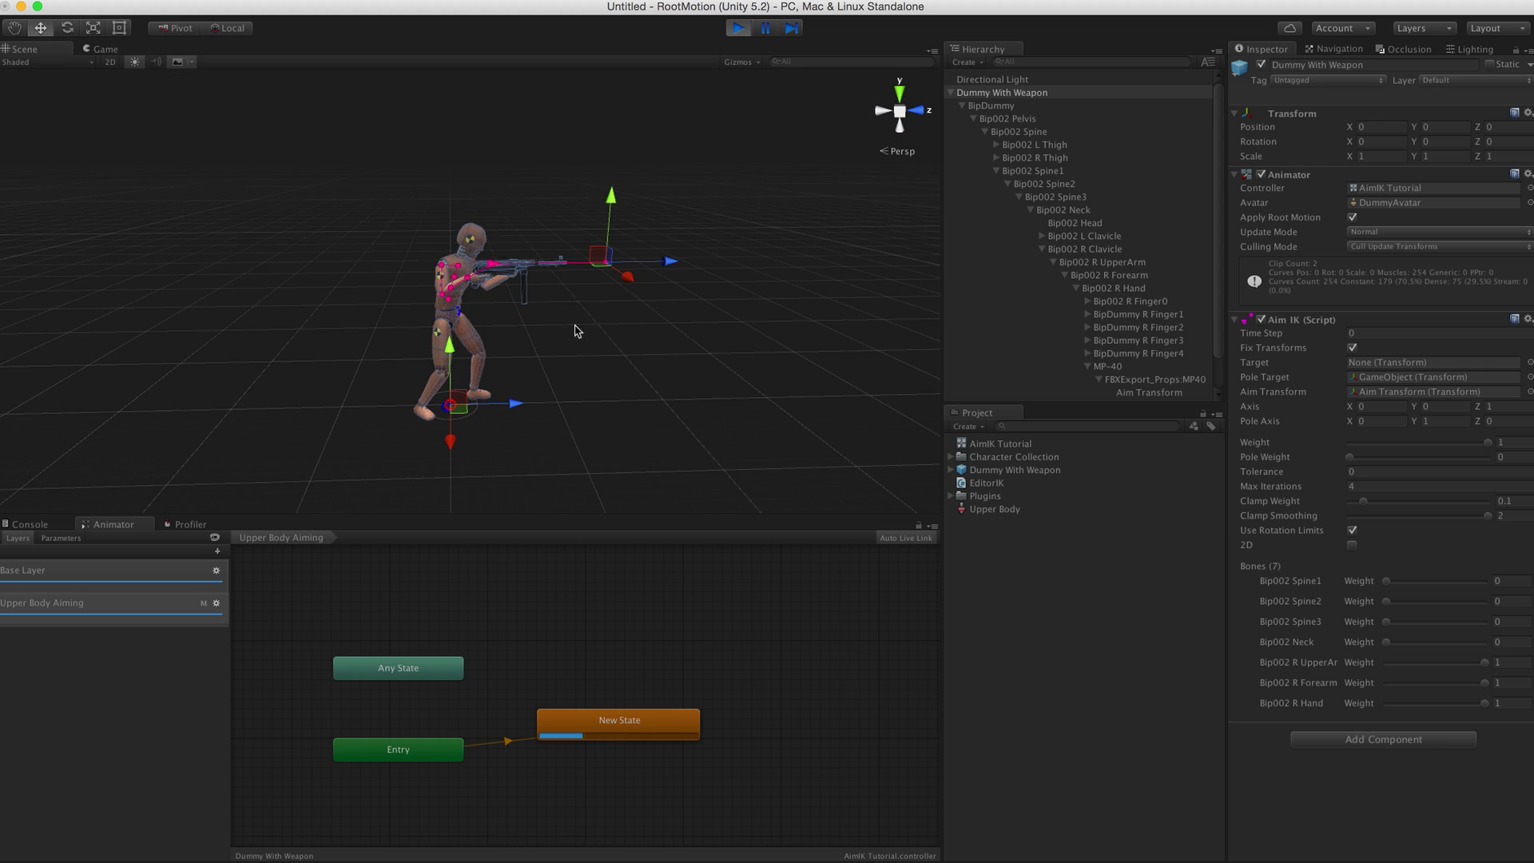